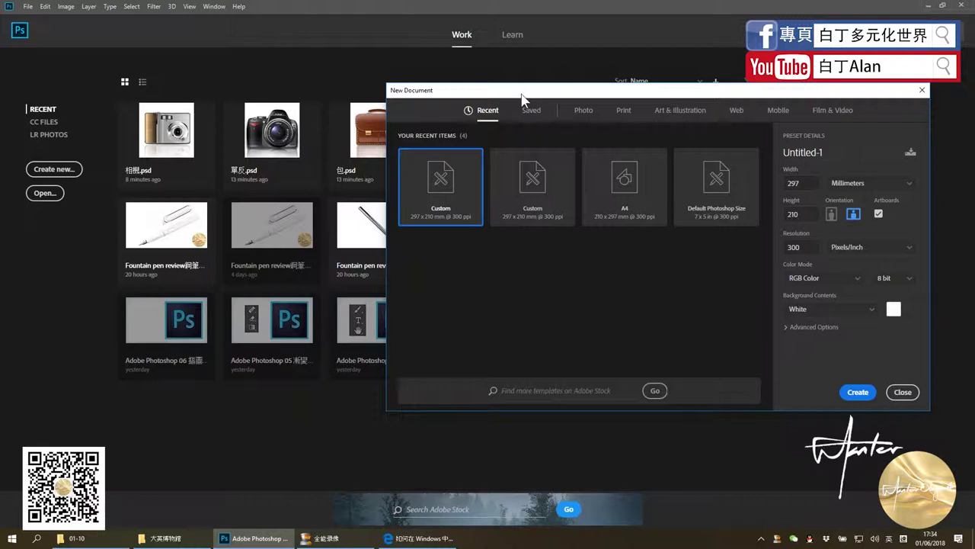
Create an A4 landscape document (297 x 210 mm, 300 ppi) with artboards enabled
left_click_drag(523, 97, 498, 92)
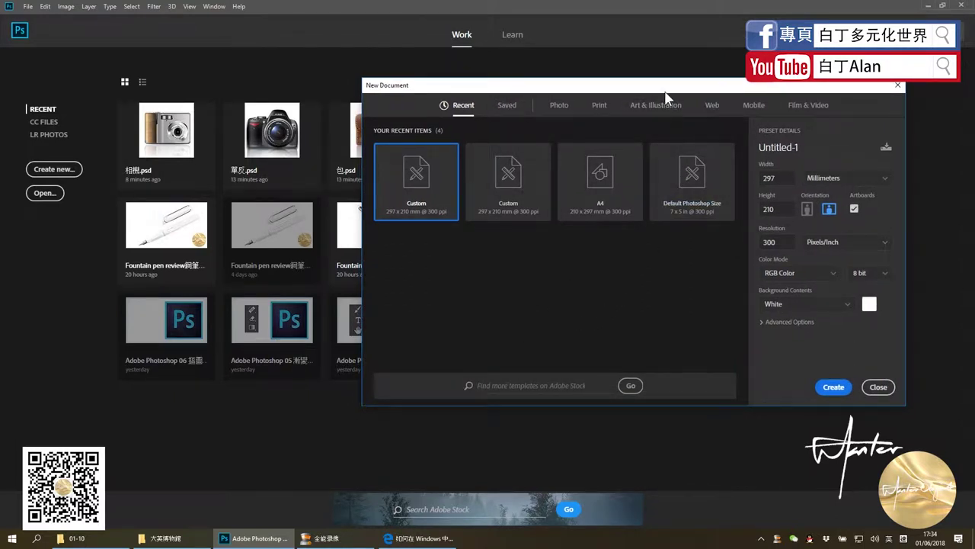
left_click_drag(666, 96, 658, 97)
left_click(591, 183)
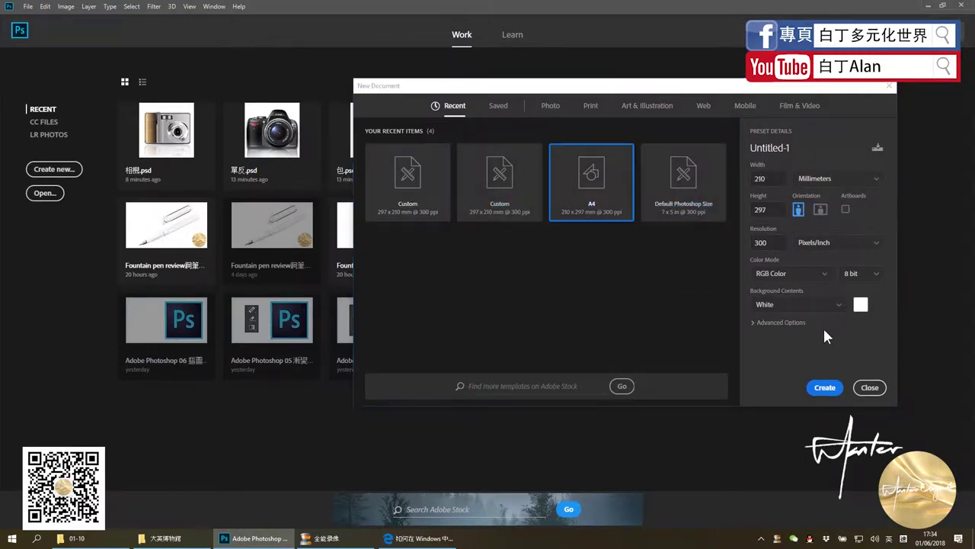
left_click(820, 210)
left_click(845, 209)
left_click(824, 387)
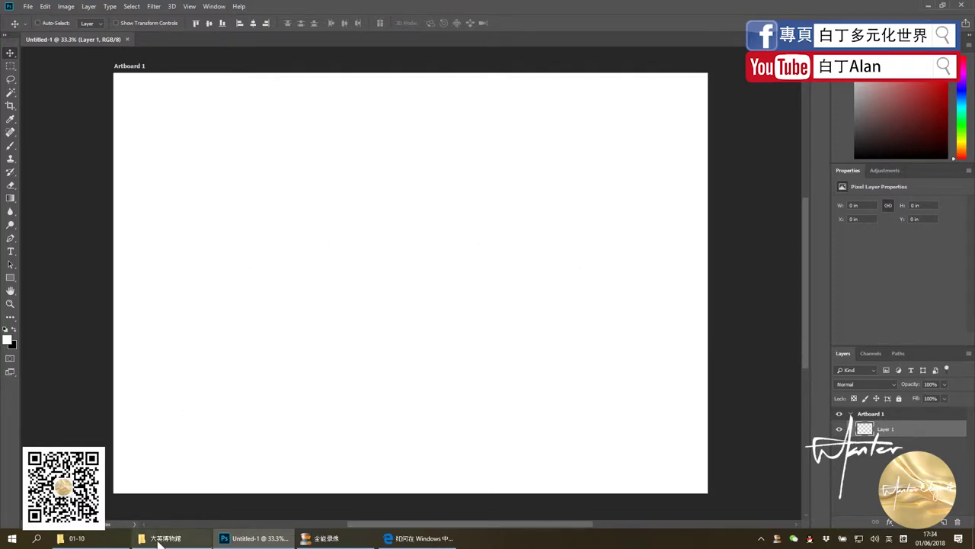
Place the photo IMG_9217 from the 大英博物館 folder onto Artboard 1
left_click(65, 538)
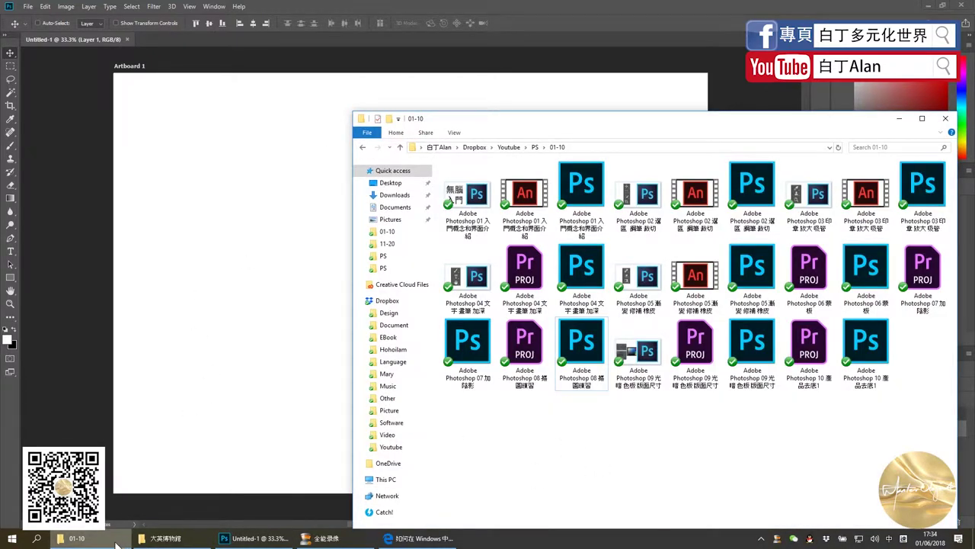
left_click(83, 538)
left_click(164, 538)
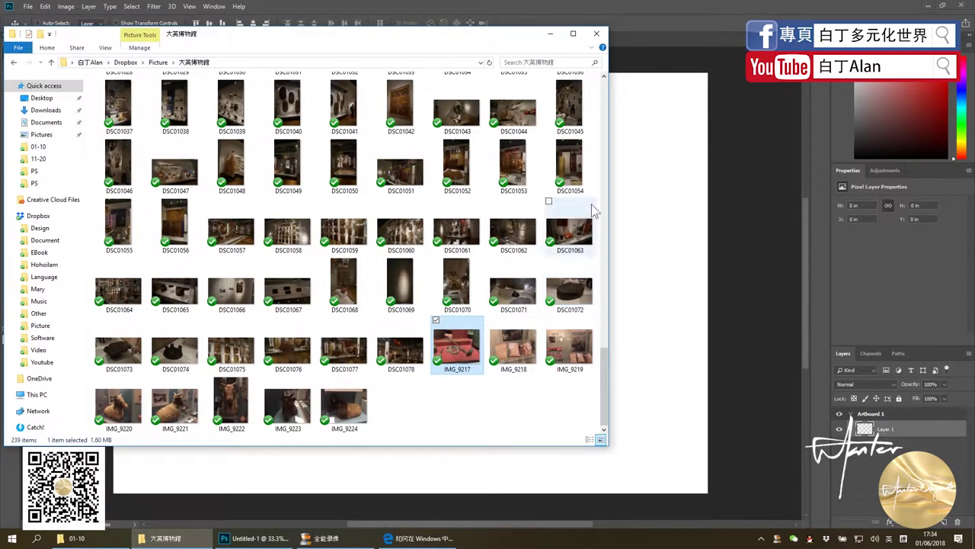
left_click_drag(457, 47, 817, 53)
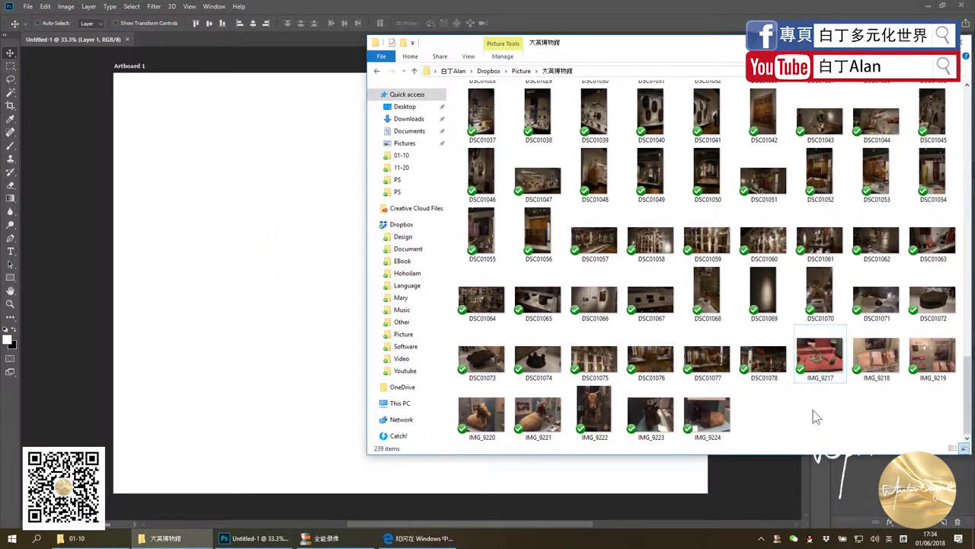
left_click_drag(819, 354, 240, 337)
left_click(76, 538)
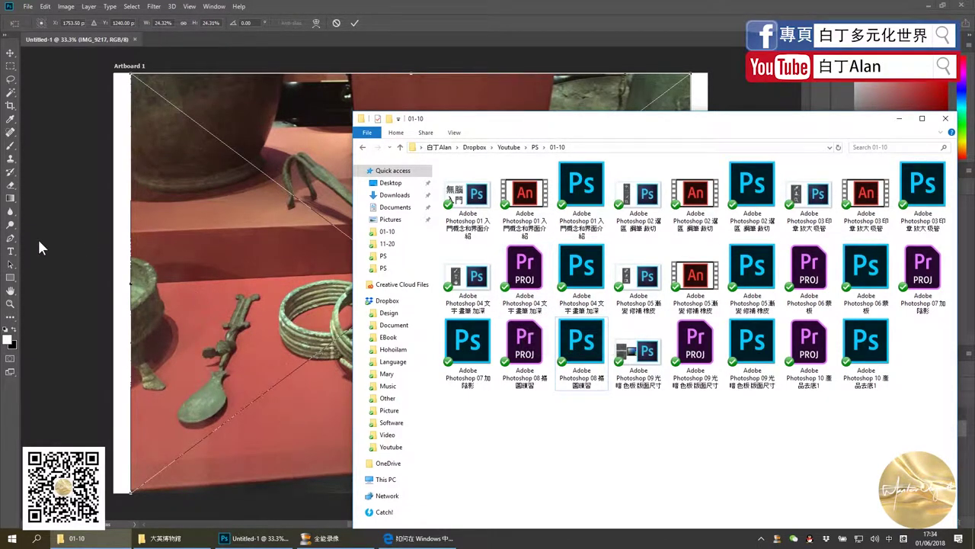
left_click(42, 243)
key("Return")
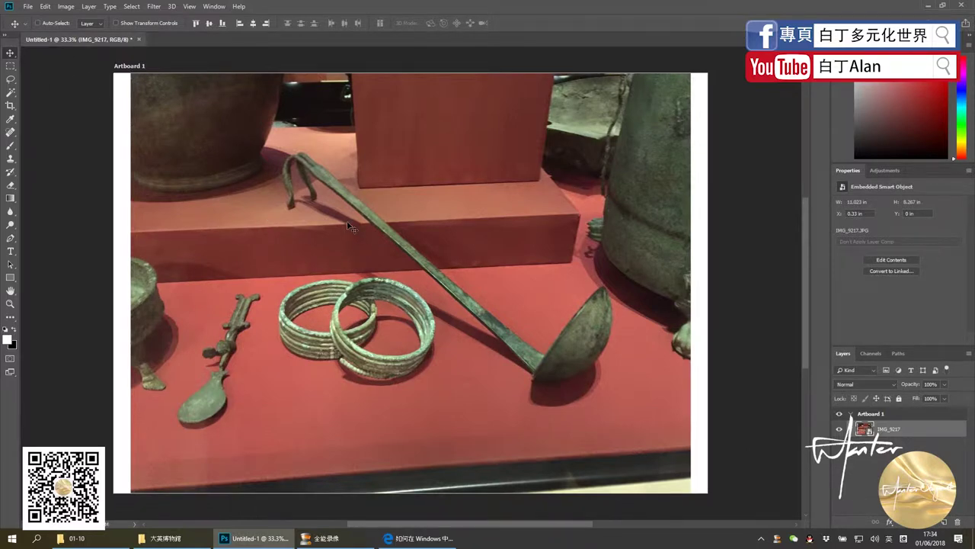
Scale the photo to about 12.06 x 9.043 in so it covers the whole artboard
key("ctrl+t")
scroll(613, 152, "down", 1)
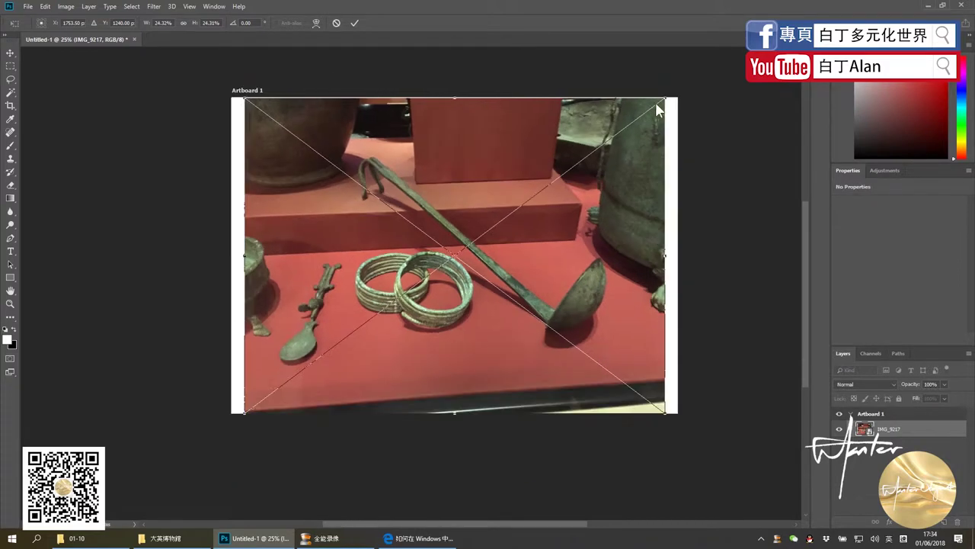
left_click_drag(664, 93, 678, 88)
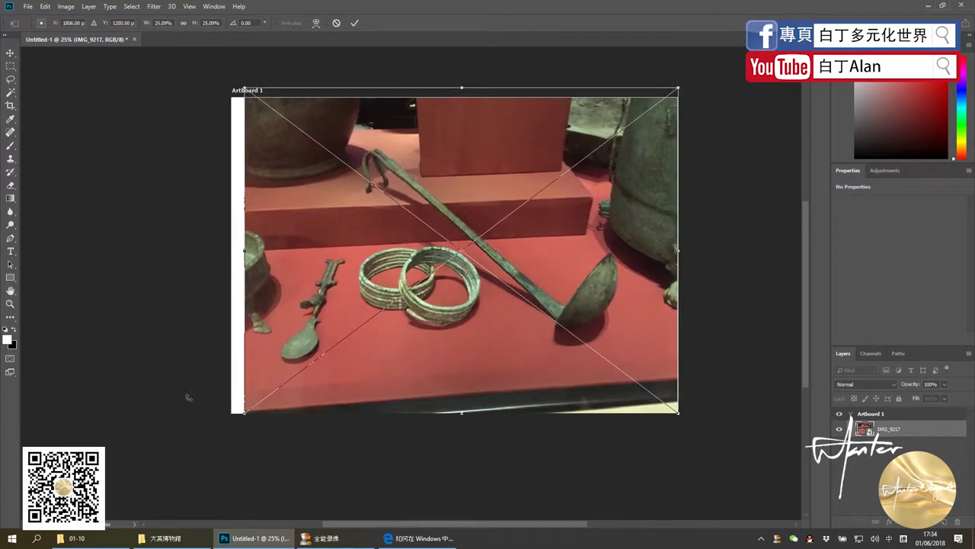
left_click_drag(239, 415, 228, 416)
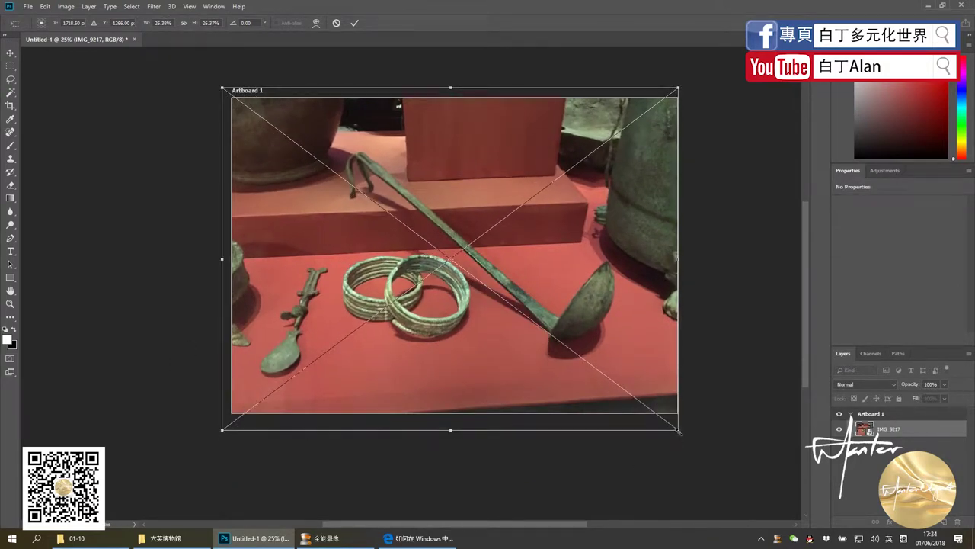
left_click_drag(679, 430, 681, 434)
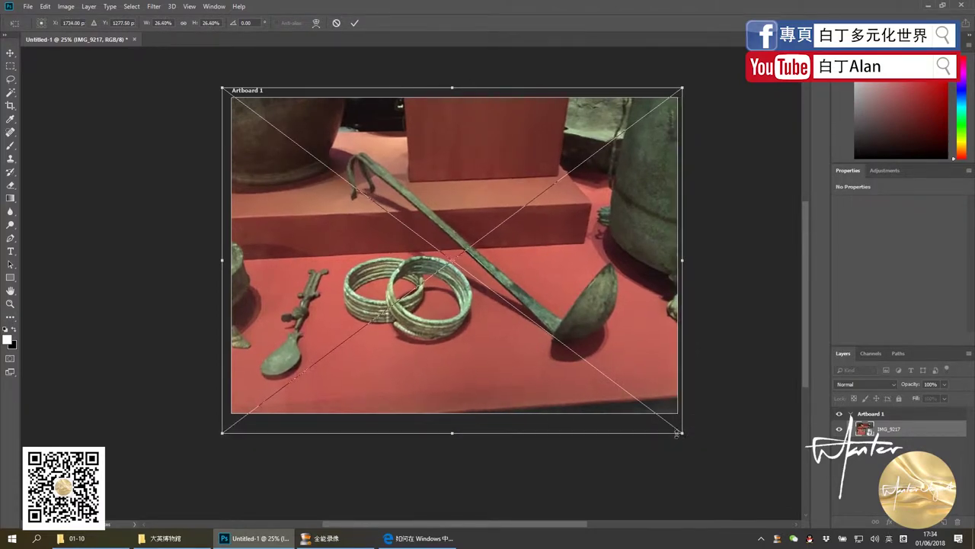
double_click(566, 361)
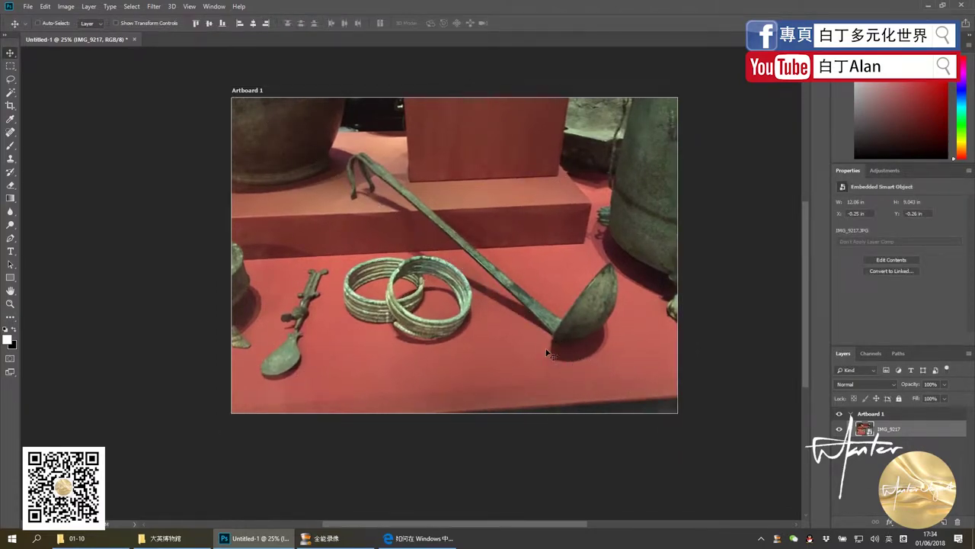
Duplicate the photo layer and merge the visible image into a new pixel Layer 1
key("ctrl+j")
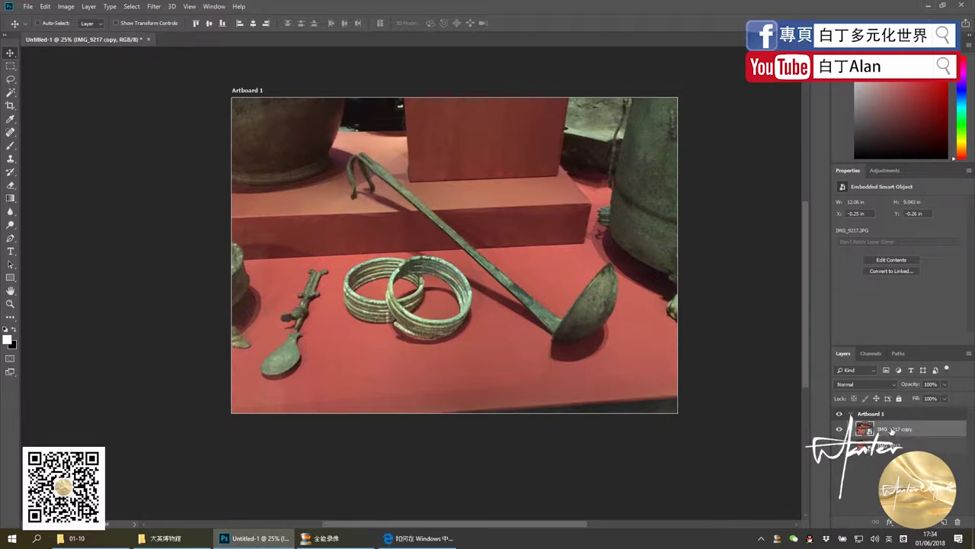
left_click(944, 521)
right_click(898, 447)
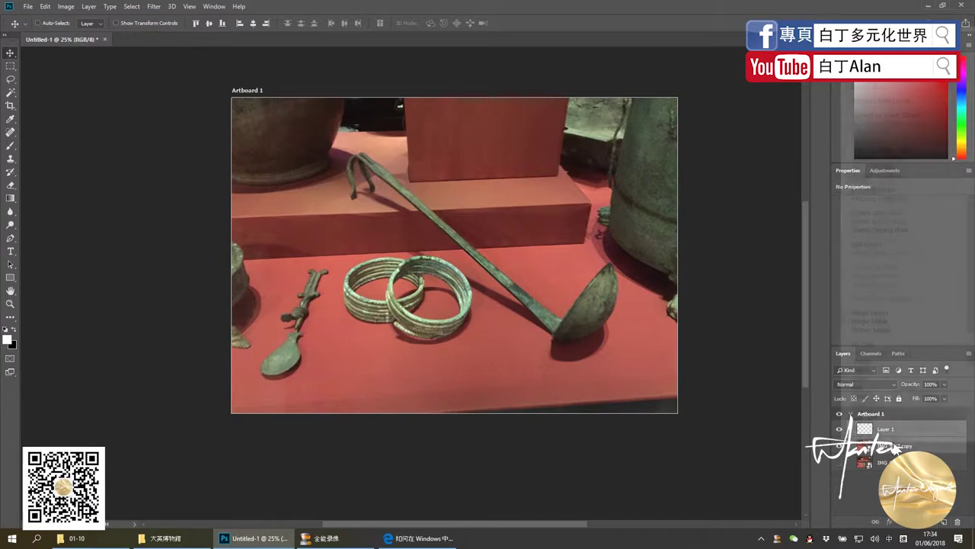
left_click(869, 314)
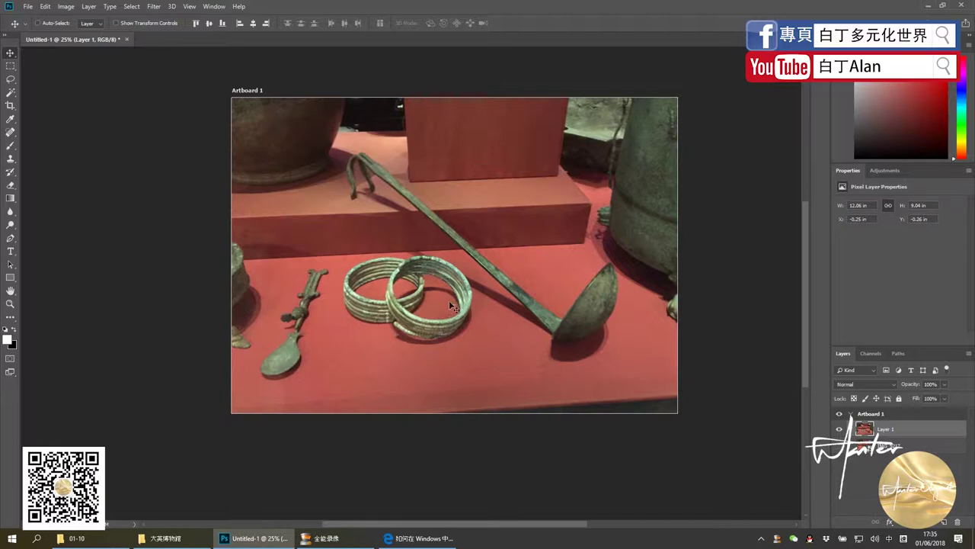
Start a horizontal text box above the left pot with English as the input language
left_click(11, 253)
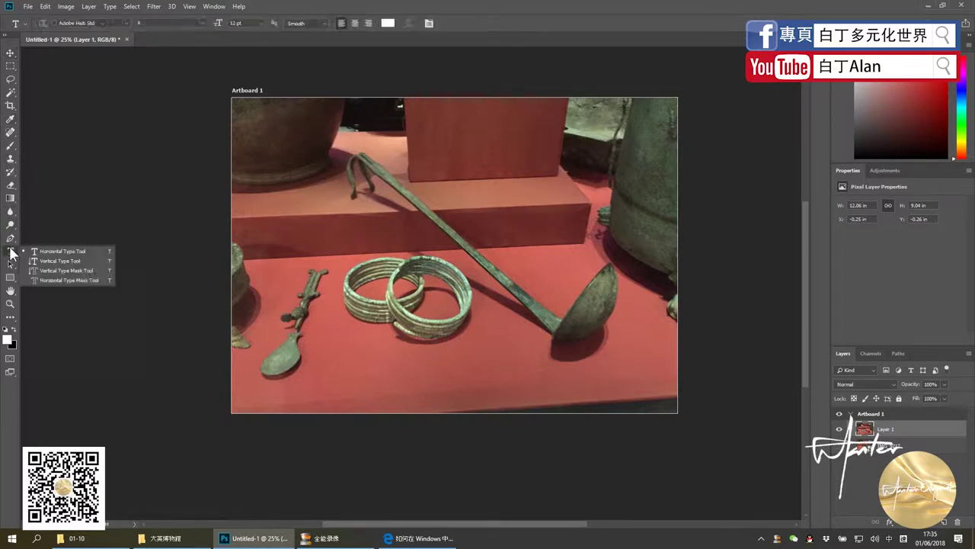
left_click(61, 252)
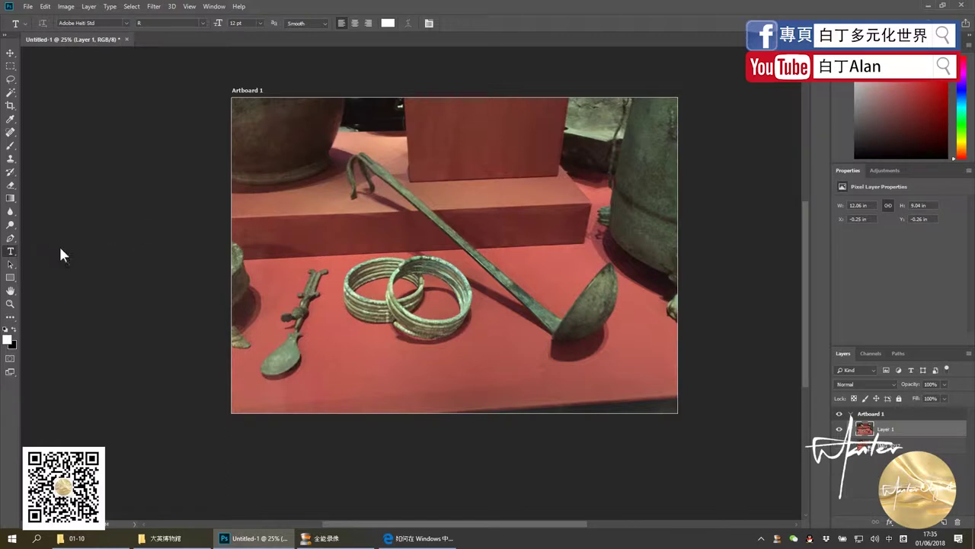
left_click(303, 144)
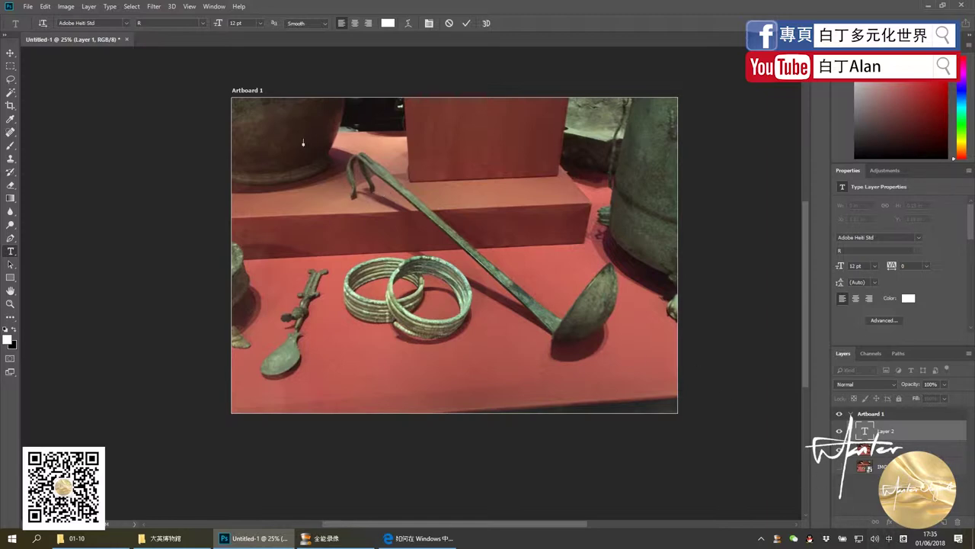
left_click(903, 538)
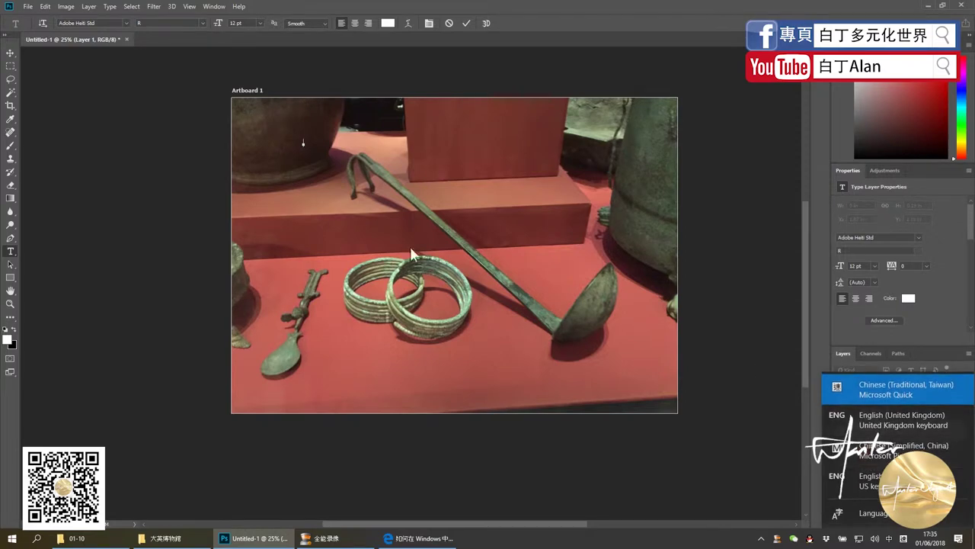
key("Down")
key("Return")
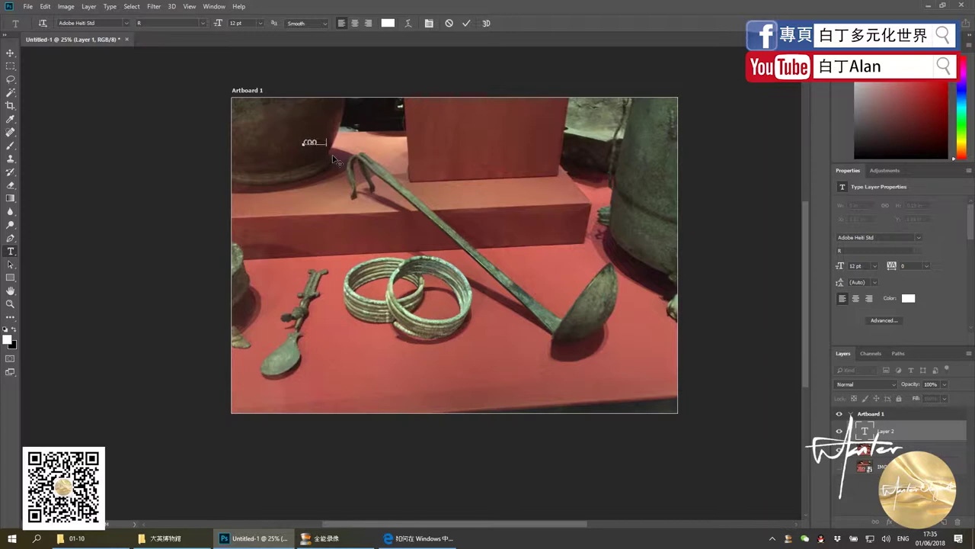
Finish the COOKWARE text and enlarge it into a big heading
type("KWARE")
left_click(10, 52)
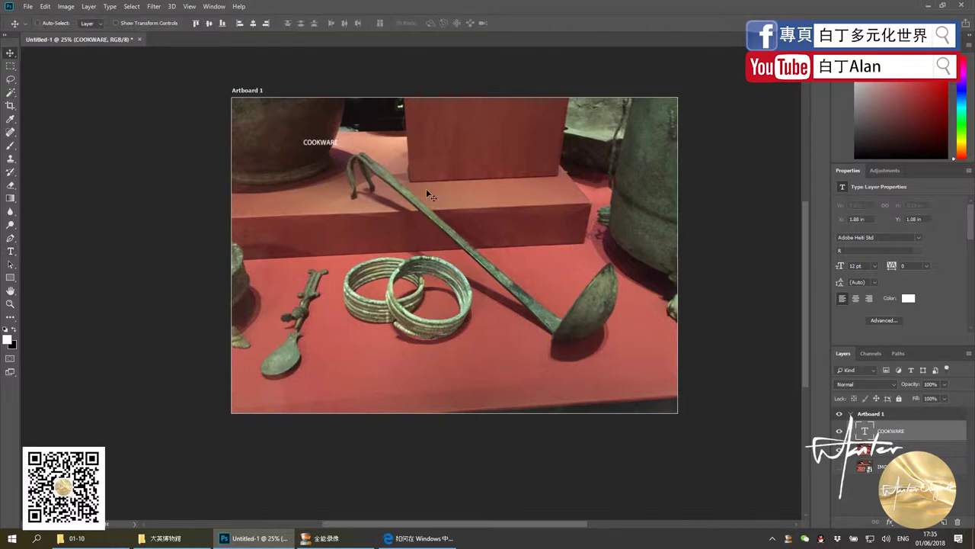
key("ctrl+t")
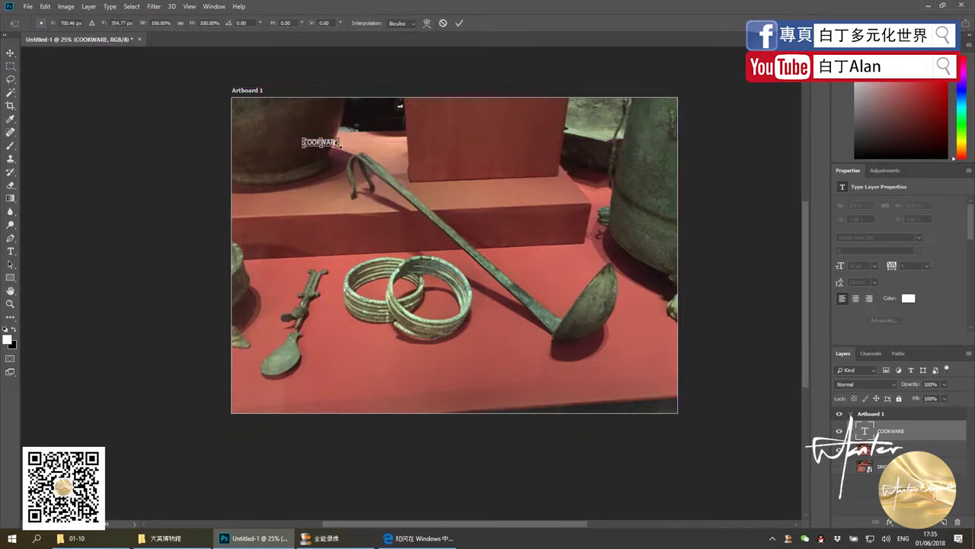
left_click_drag(340, 146, 510, 206)
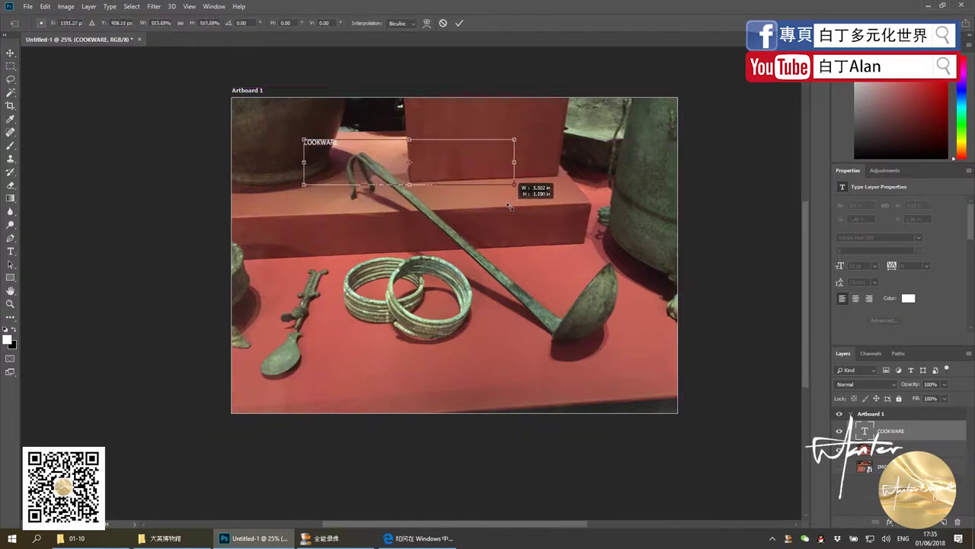
key("Return")
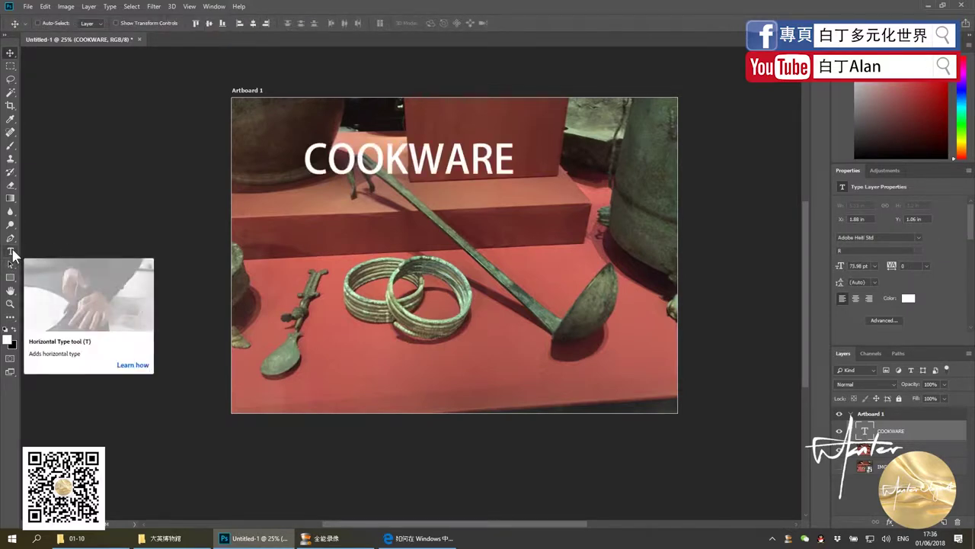
Append '- 123' so the heading reads 'COOKWARE - 123'
key("t")
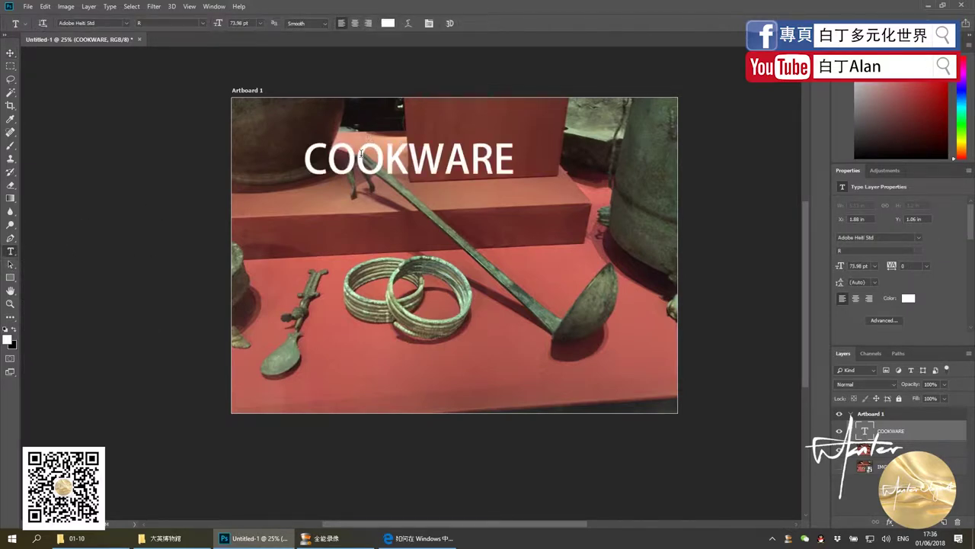
left_click(359, 158)
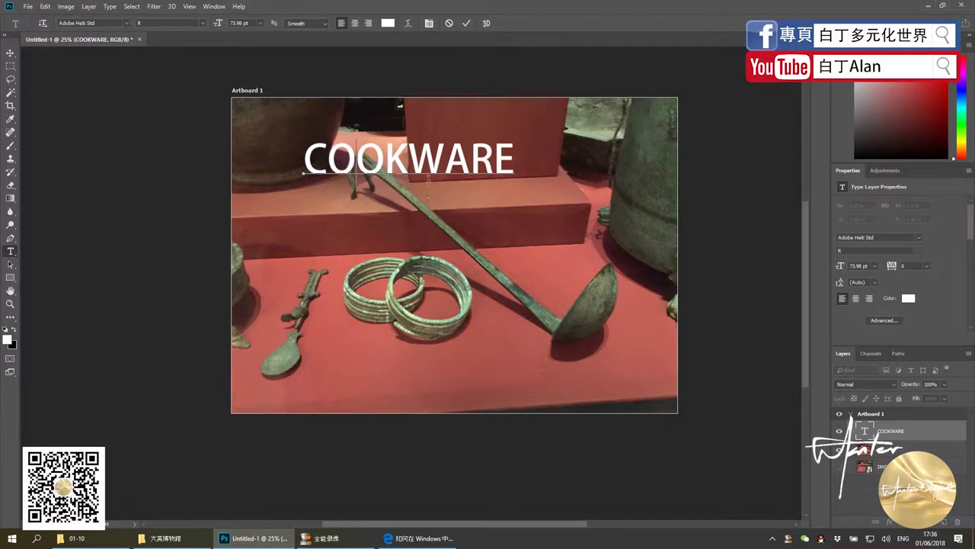
left_click(508, 159)
type("-")
type(" 123")
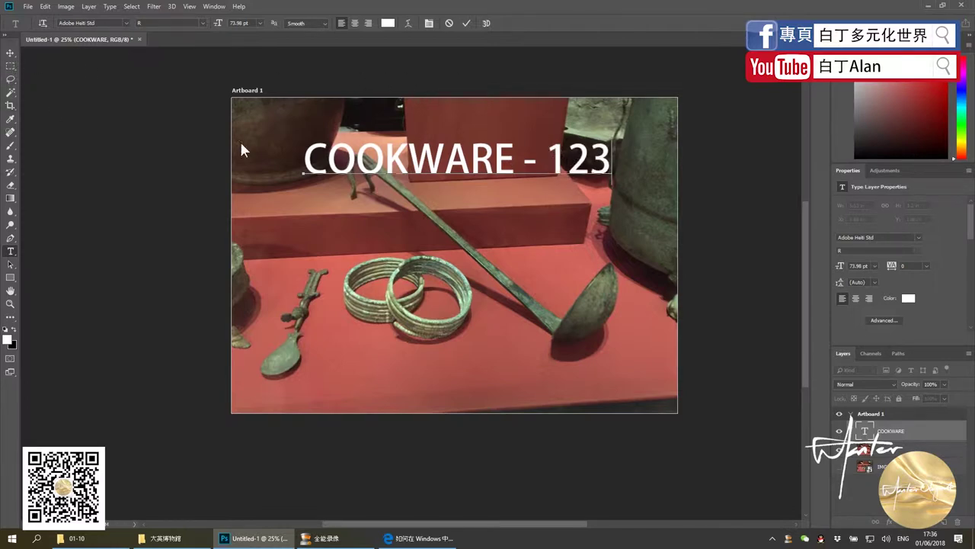
left_click(10, 52)
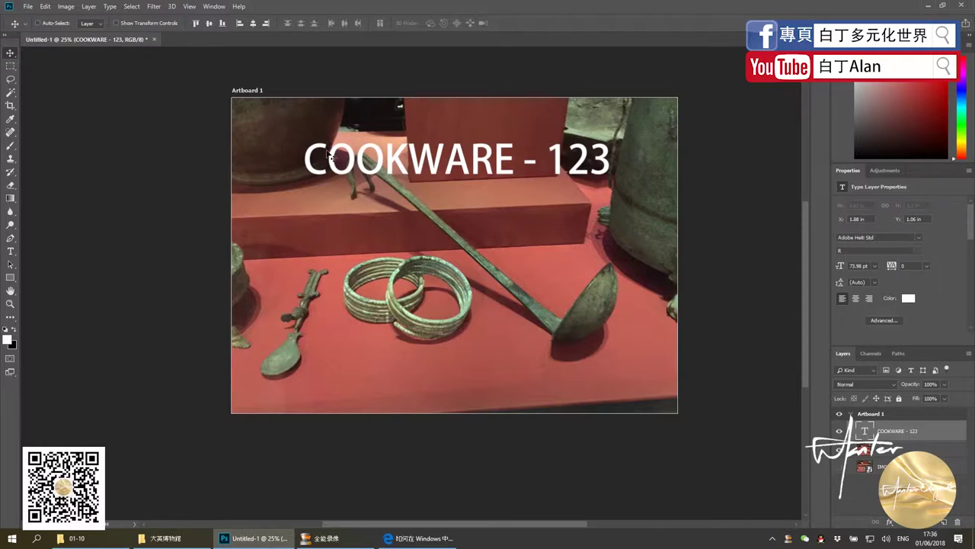
Nudge the heading slightly and add a 'SDFSDF' text line on the red plinth
mouse_move(384, 167)
left_mouse_down()
mouse_move(378, 180)
mouse_move(374, 168)
left_mouse_up()
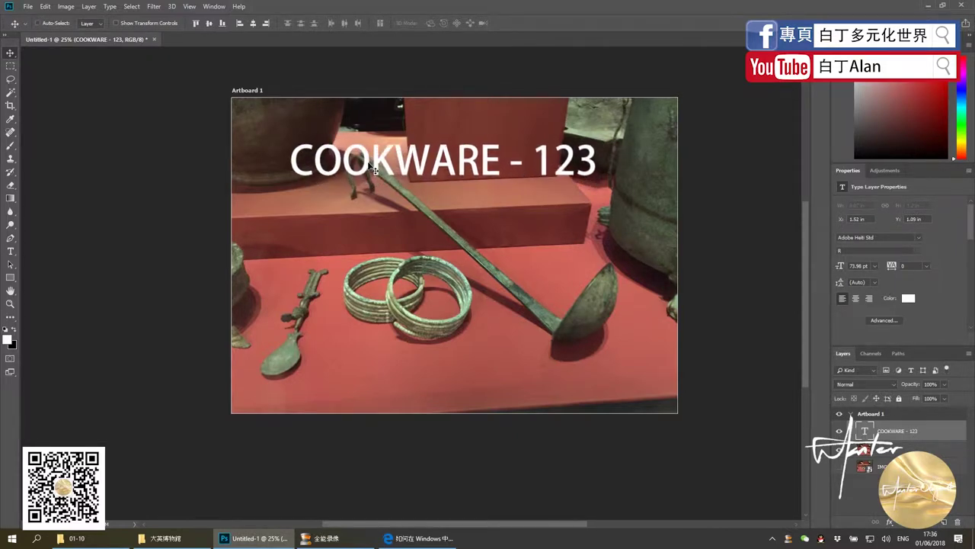
key("t")
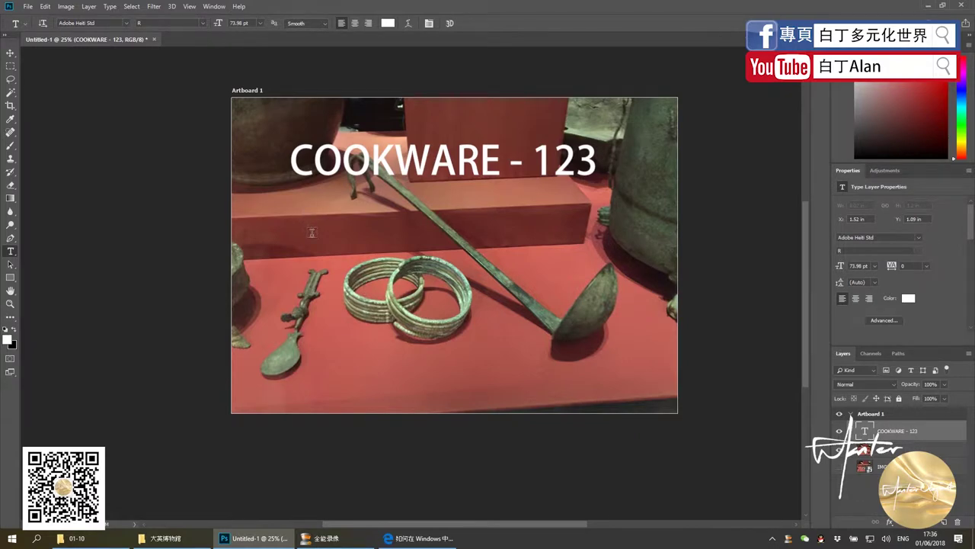
left_click(311, 233)
type("SDFSDF")
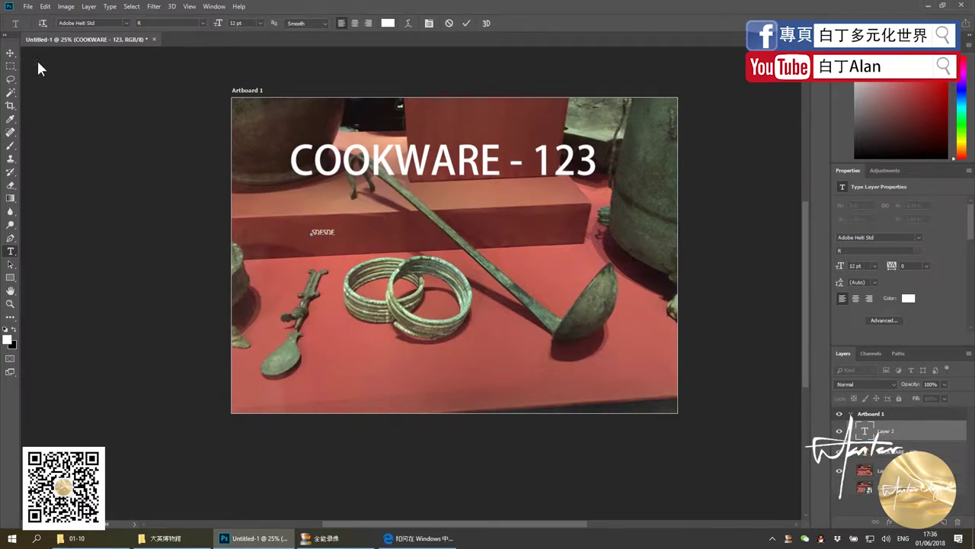
left_click(11, 53)
Add a 'SDFSDFSDFSDFSDFS' paragraph above the bangles and narrow it horizontally
left_click_drag(362, 248, 485, 333)
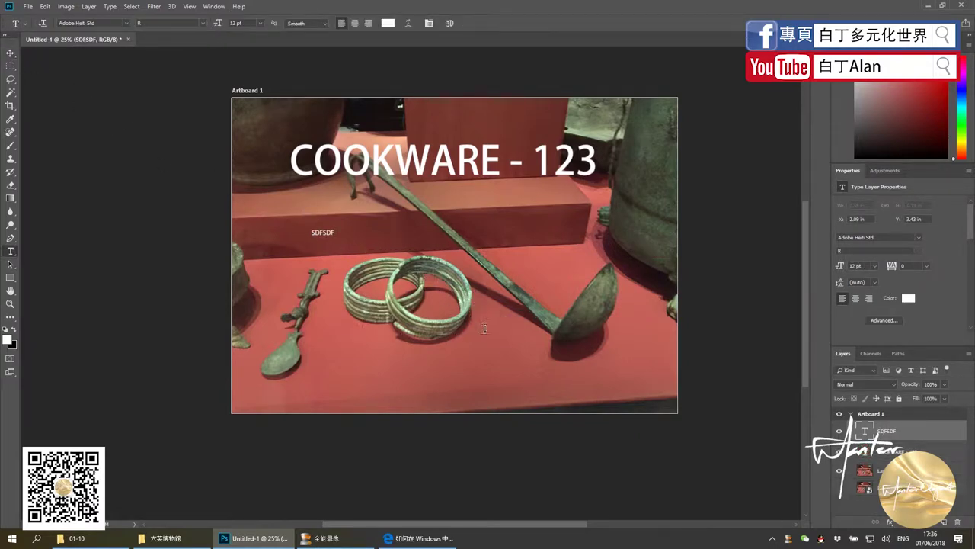
type("SDFSDFSDFSDFSDFS")
left_click(11, 53)
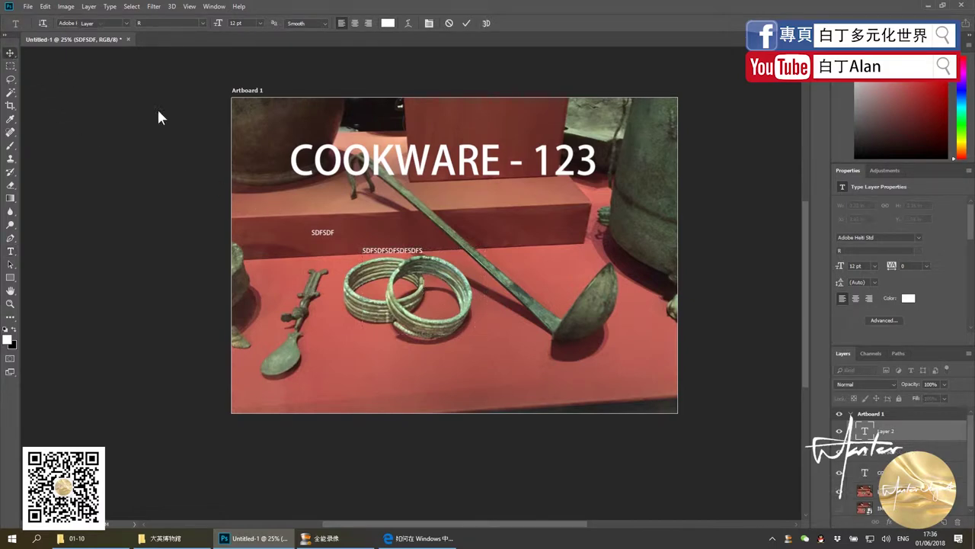
left_click_drag(424, 261, 424, 262)
key("ctrl+t")
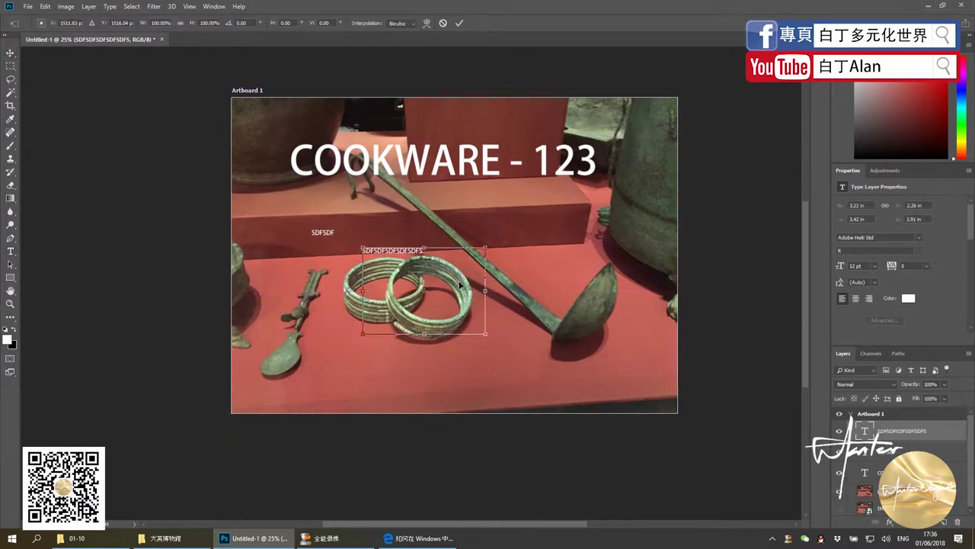
left_click_drag(486, 290, 420, 293)
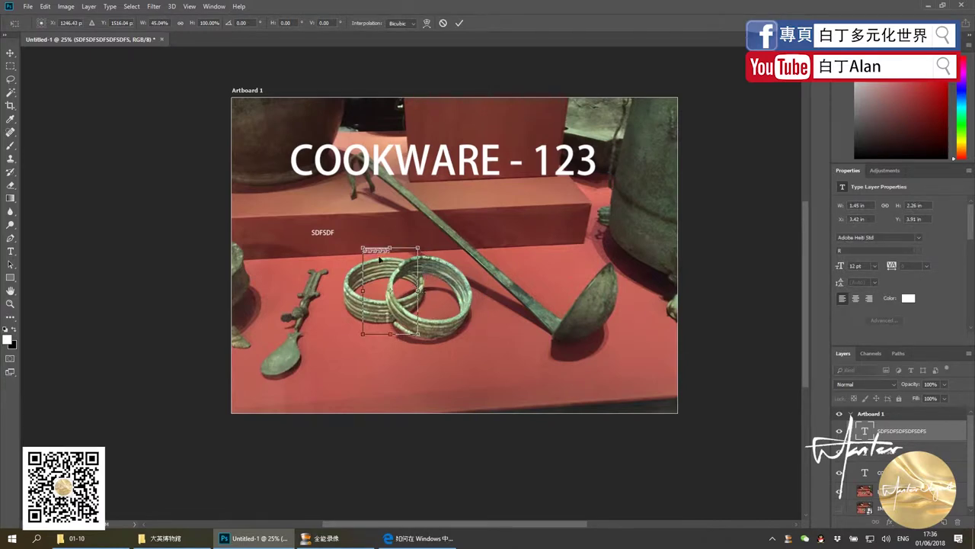
key("Return")
Squeeze the SDFSDF text to about half its width
left_click(330, 239, "ctrl")
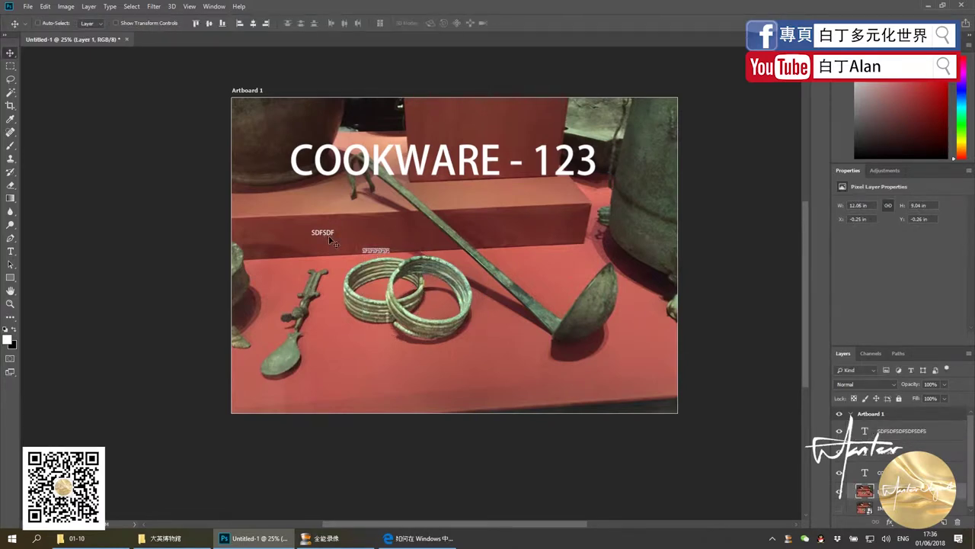
left_click(330, 238, "ctrl")
key("ctrl+t")
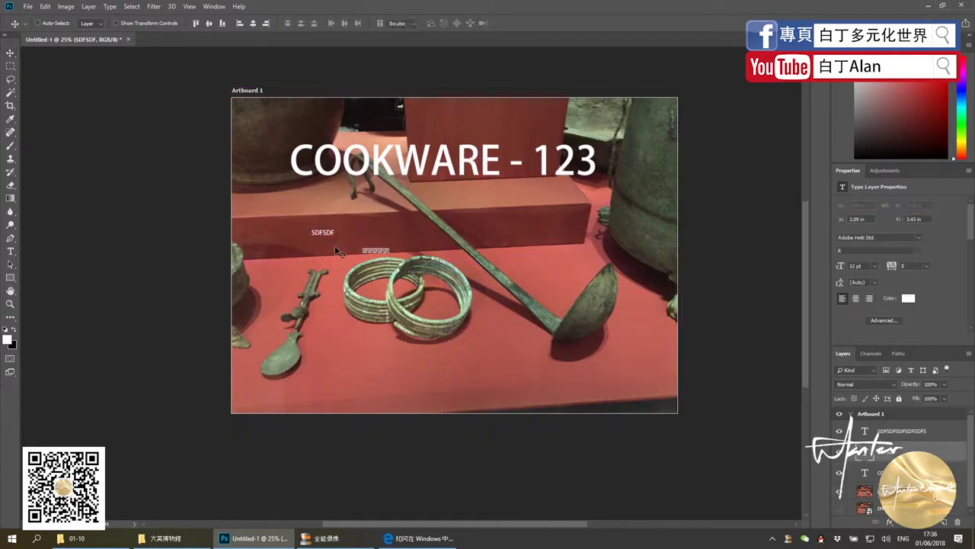
left_click_drag(337, 231, 324, 233)
Apply the SDFSDF resize and delete the SDFSDFSDFSDFSDFS text layer
key("Return")
scroll(334, 247, "up", 5)
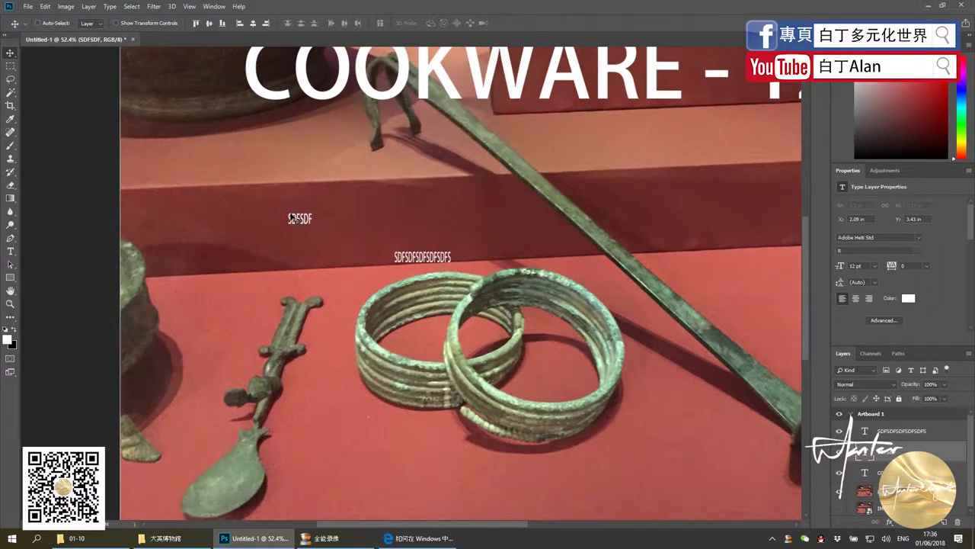
left_click(411, 263, "ctrl")
key("Delete")
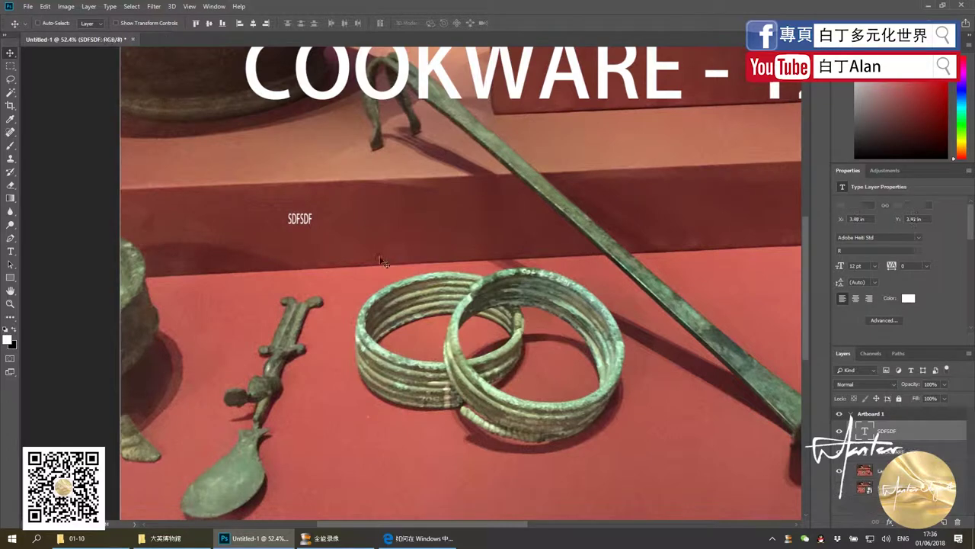
Stretch SDFSDF wider and taller, delete it, and fit the artboard on screen
key("ctrl+t")
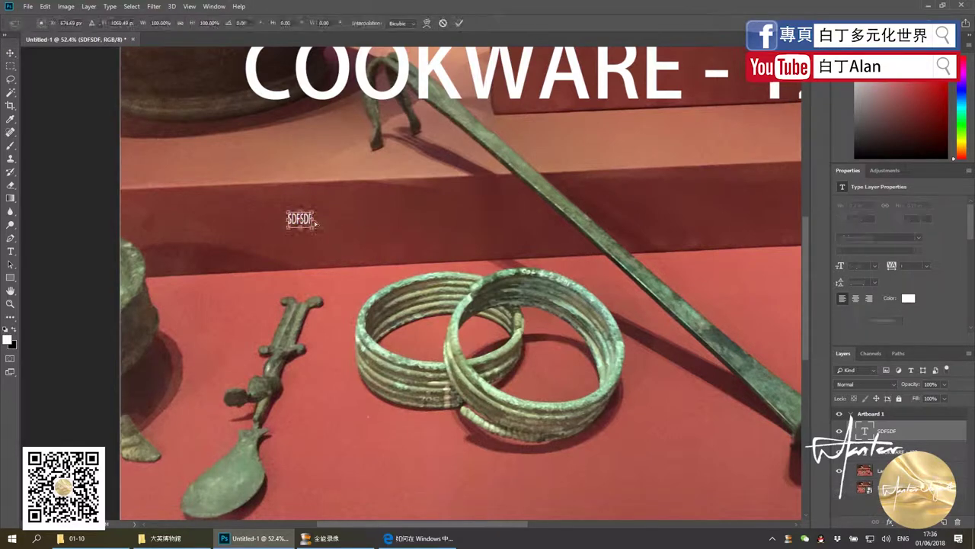
left_click_drag(337, 224, 594, 220)
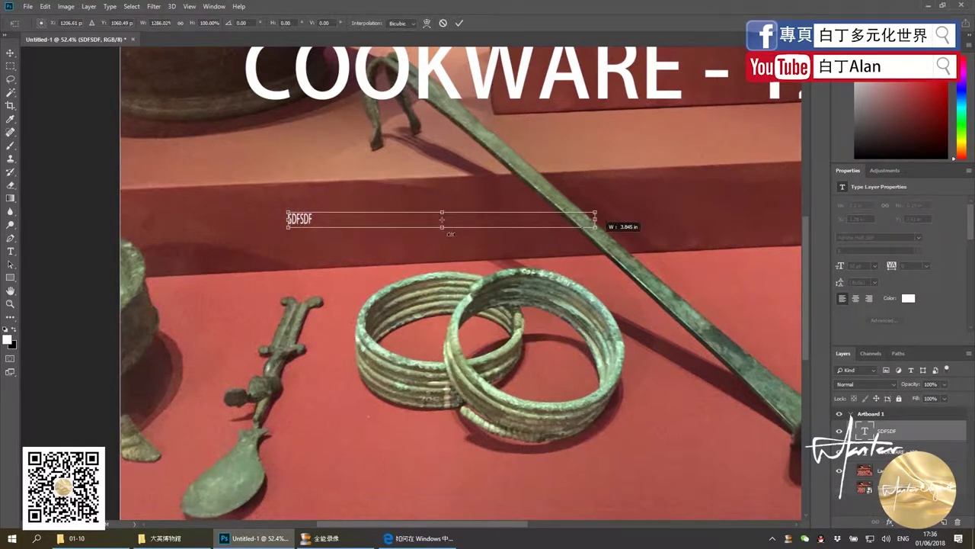
left_click_drag(442, 227, 440, 323)
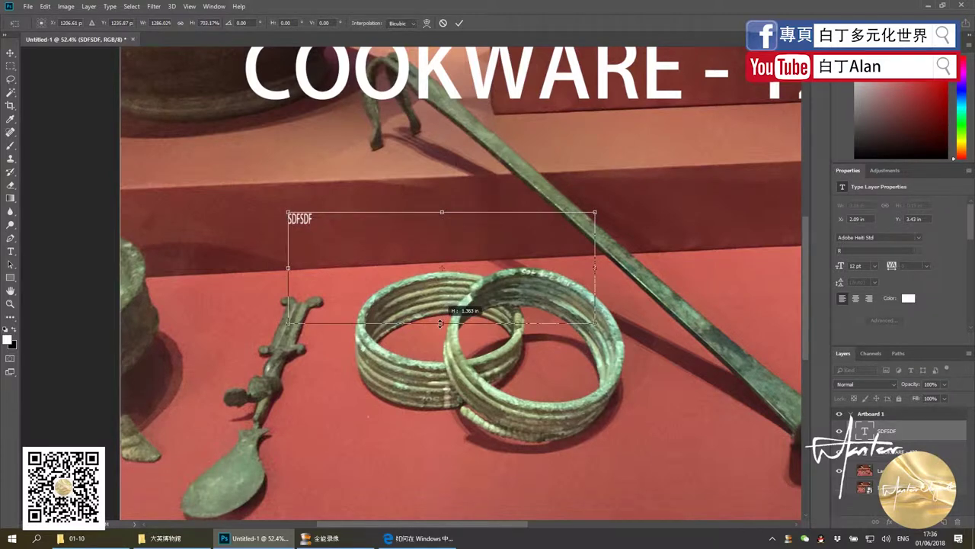
key("Return")
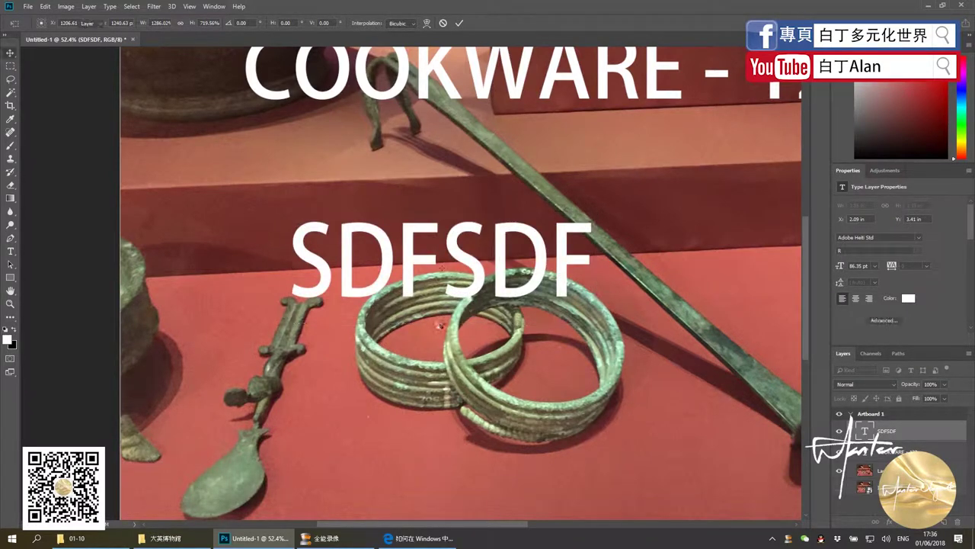
key("Delete")
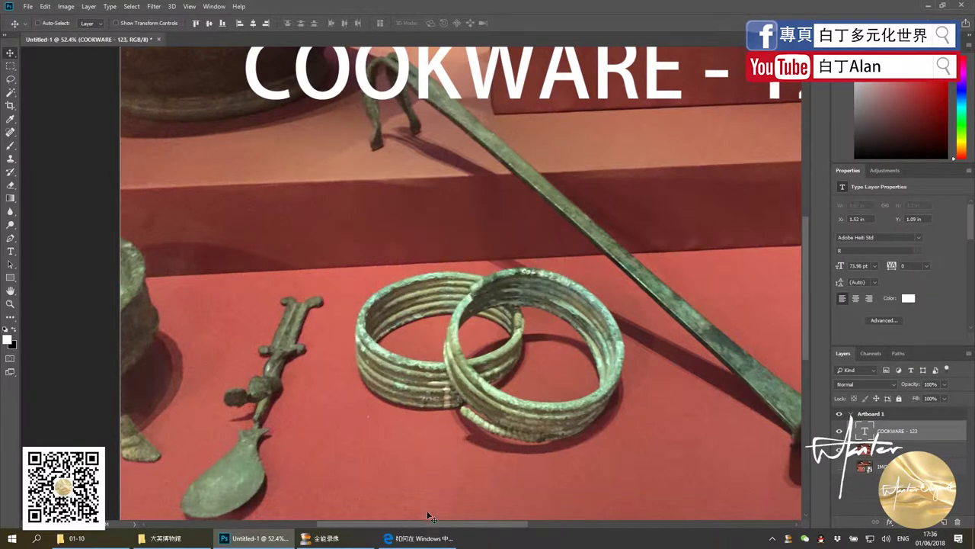
key("ctrl+0")
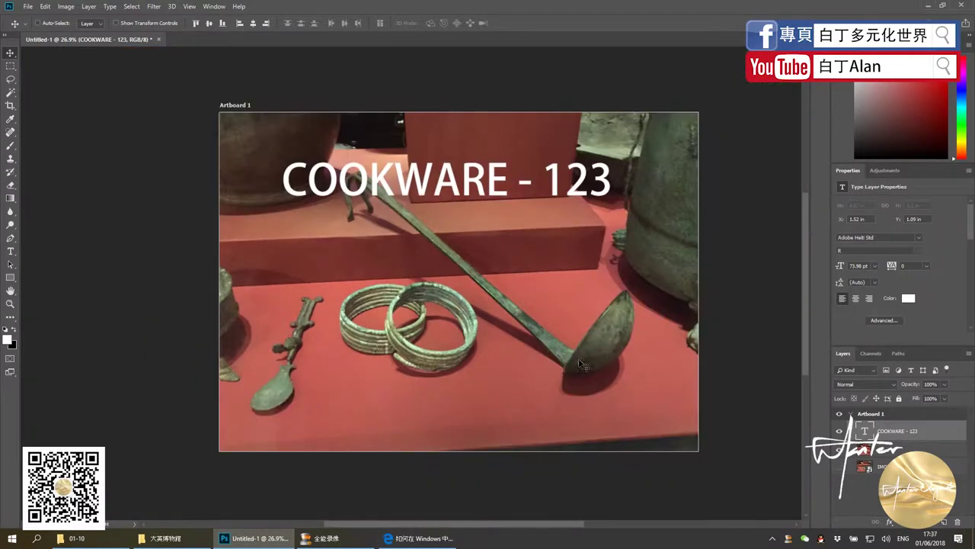
Select the Windows NT to Server 2003 note paragraph on the Microsoft font help page
left_click(419, 538)
scroll(461, 410, "down", 1)
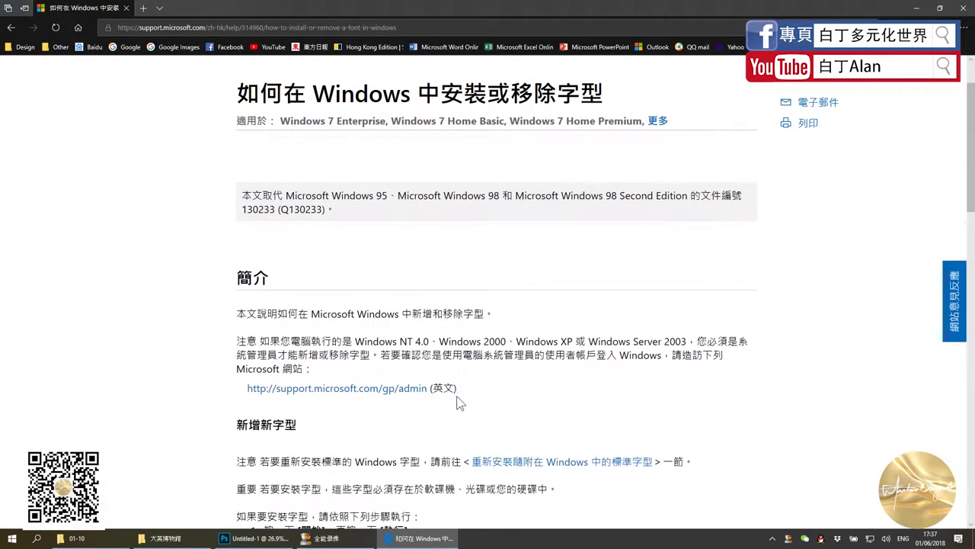
left_click_drag(352, 369, 237, 339)
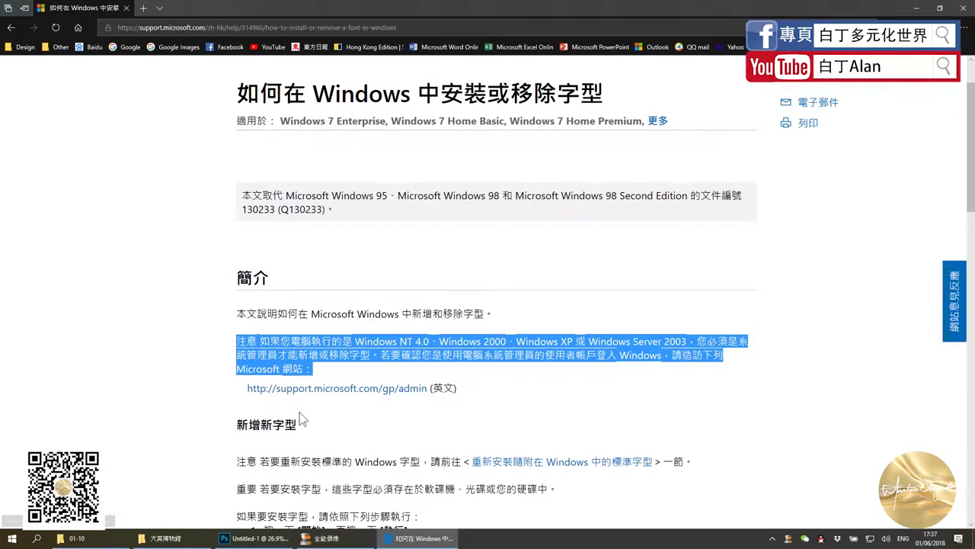
left_click(256, 539)
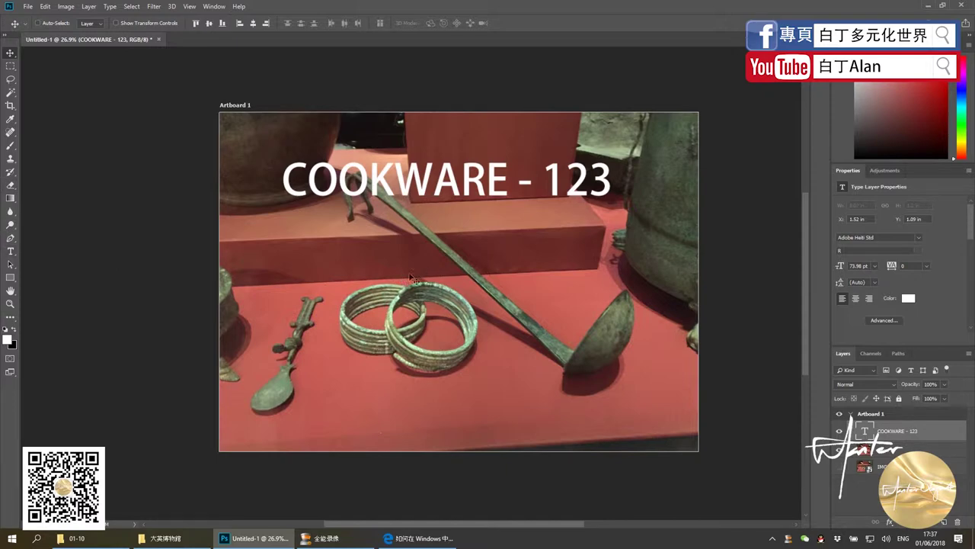
Paste the copied note as paragraph text and move it toward the bottom-right corner
key("t")
left_click_drag(472, 247, 610, 361)
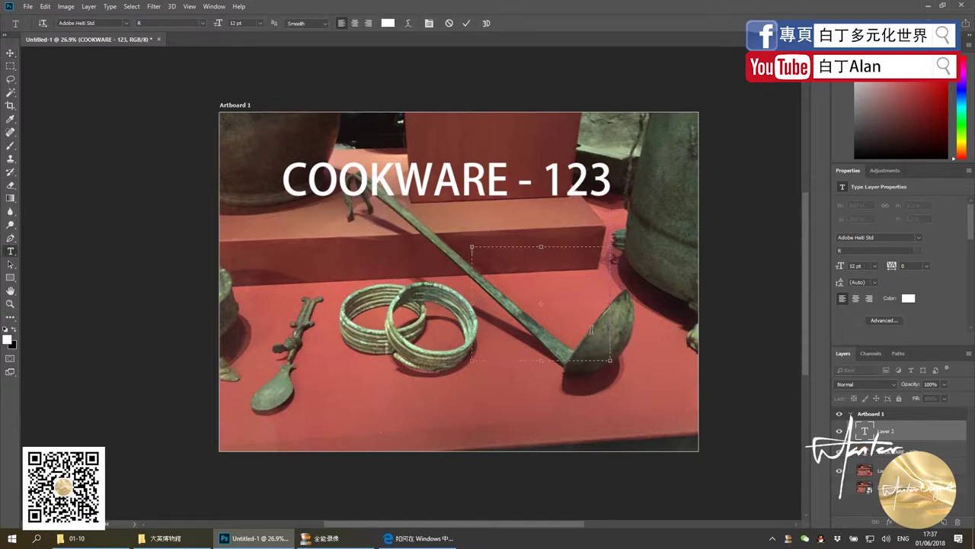
key("ctrl+v")
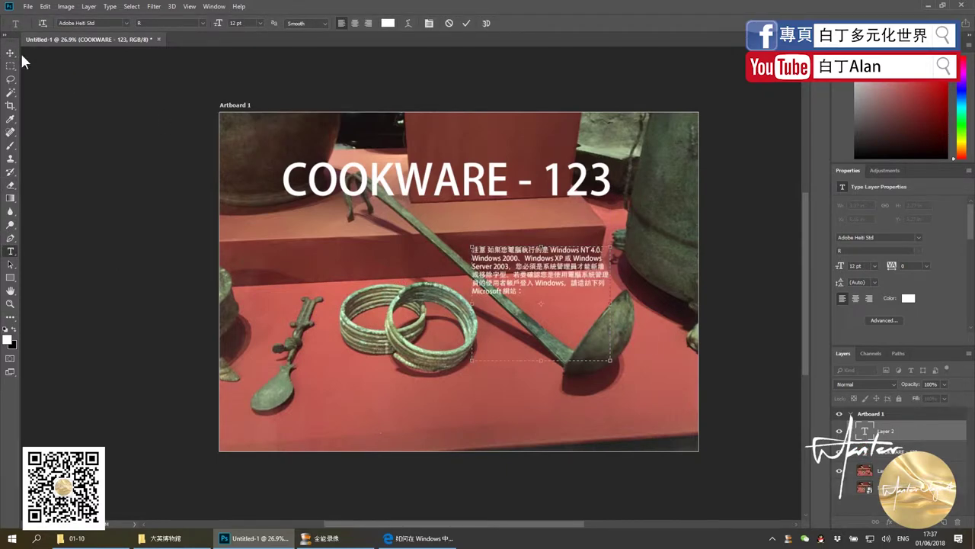
left_click(10, 53)
left_click_drag(509, 284, 602, 393)
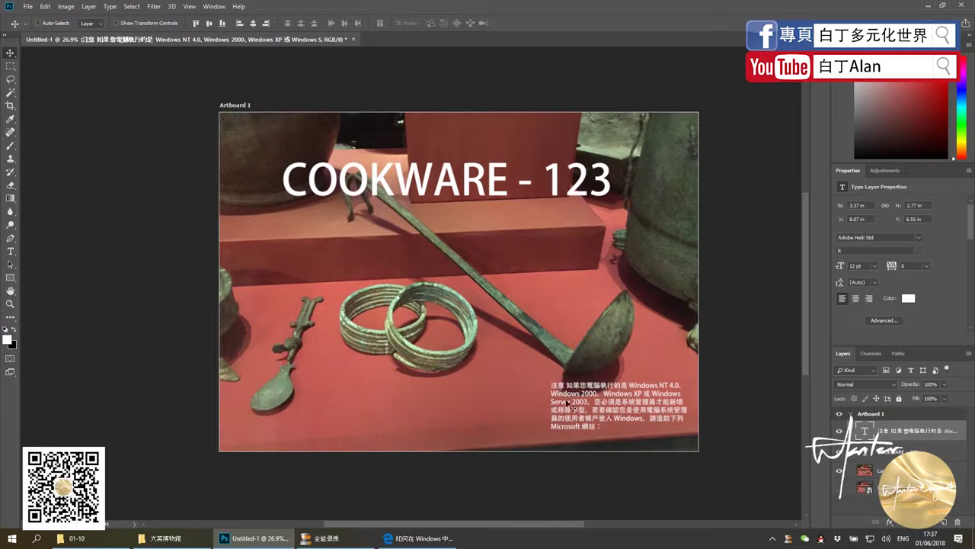
Enter and leave free transform on the note twice, then select and commit its text
key("ctrl+t")
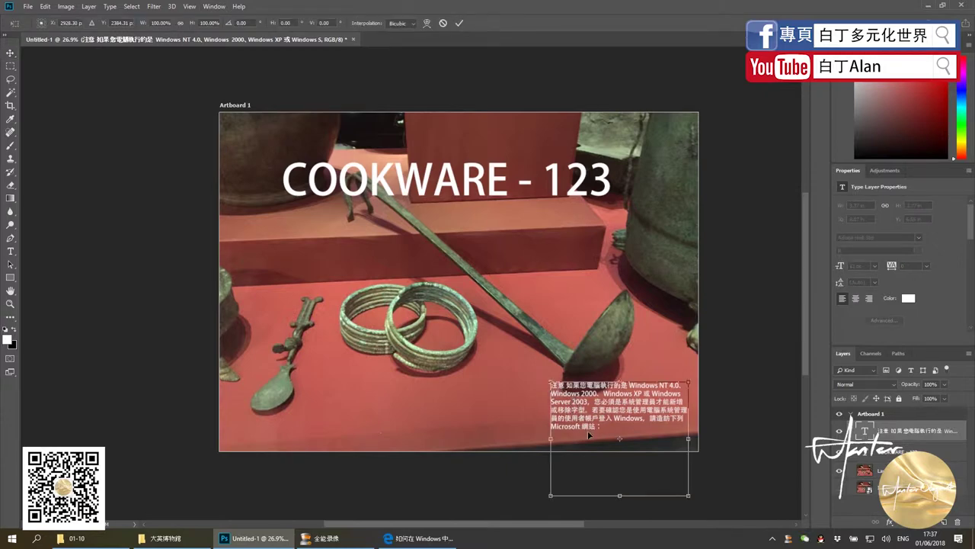
key("Return")
key("ctrl+t")
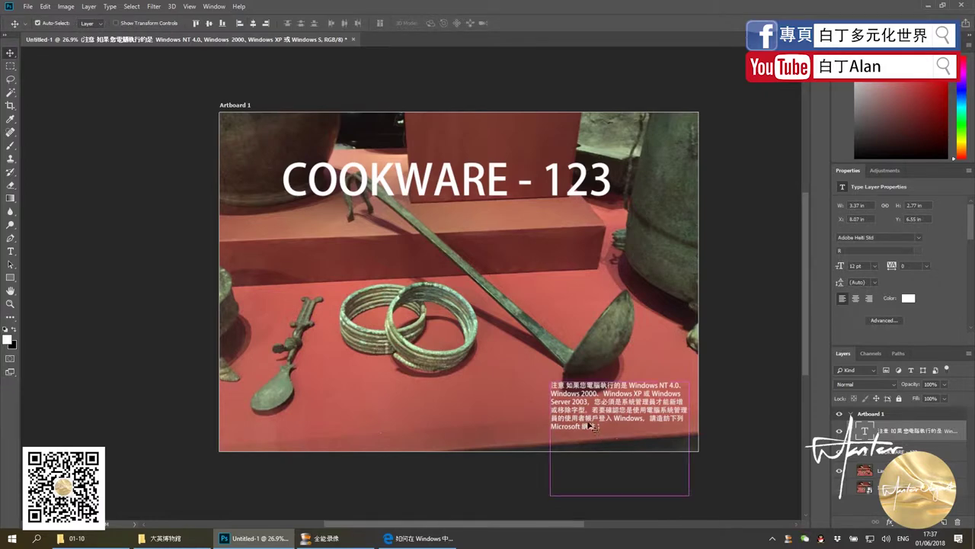
key("Return")
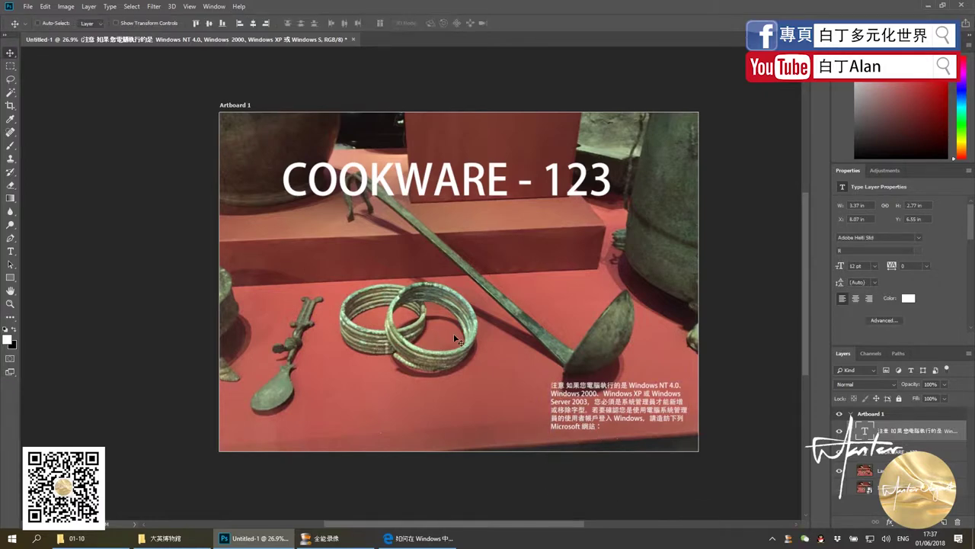
key("t")
left_click_drag(552, 384, 603, 428)
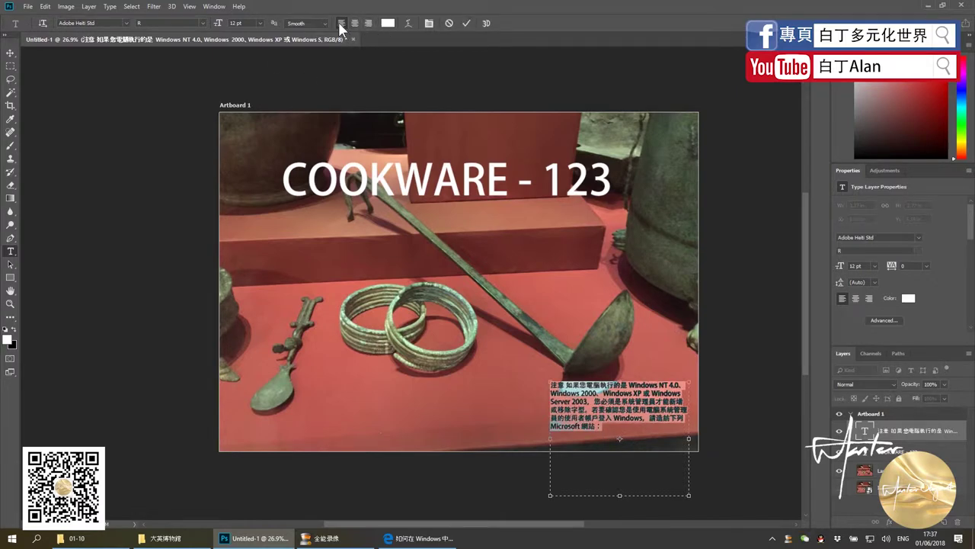
left_click(11, 52)
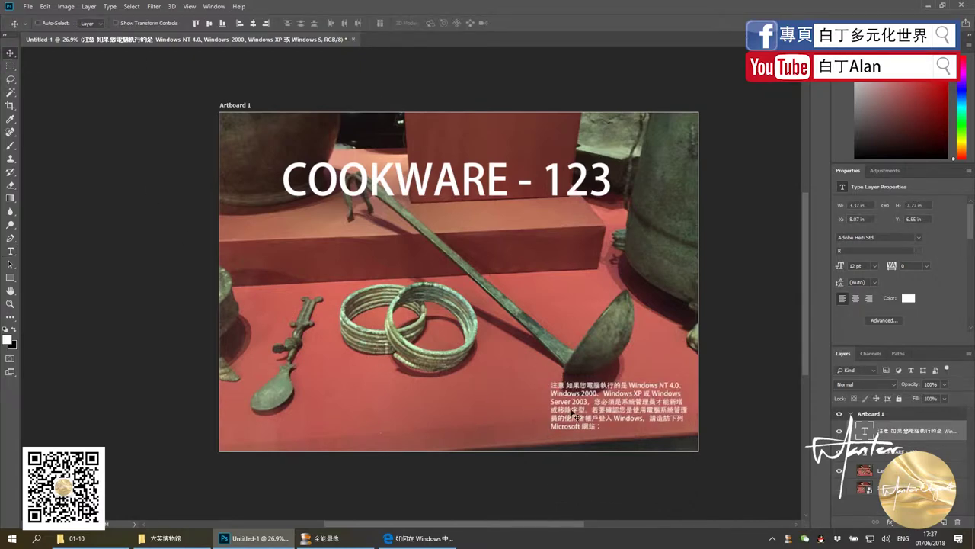
Toggle the note text to vertical and back to horizontal, then nudge it right and down
key("t")
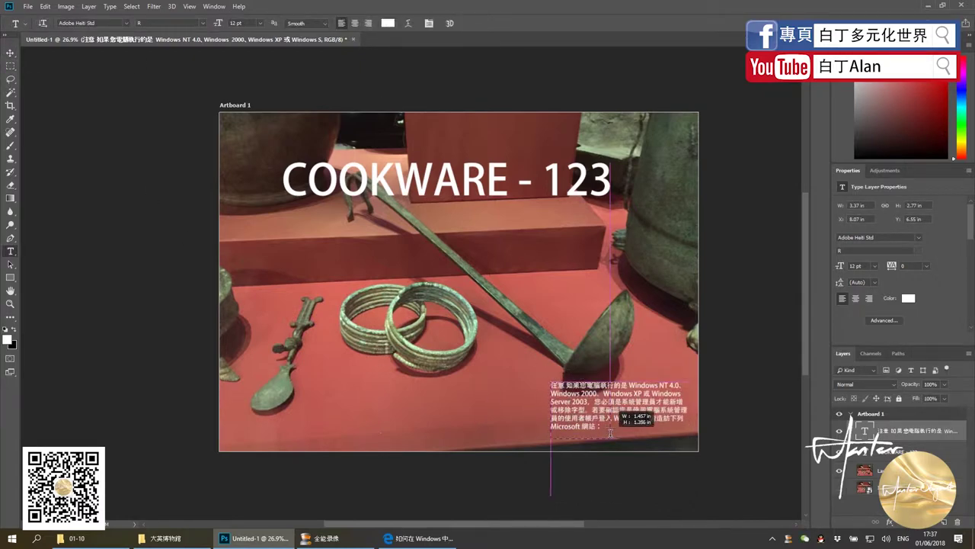
left_click(581, 381)
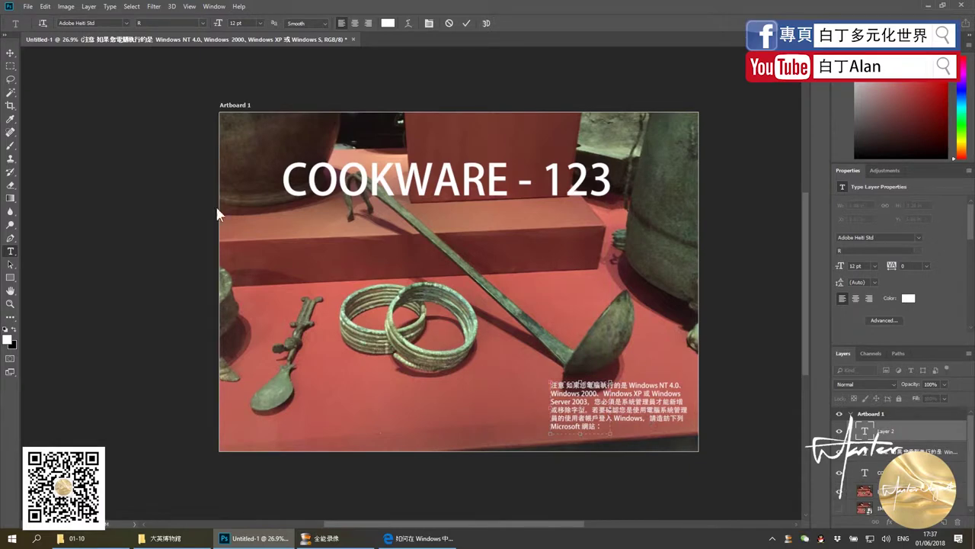
left_click(11, 53)
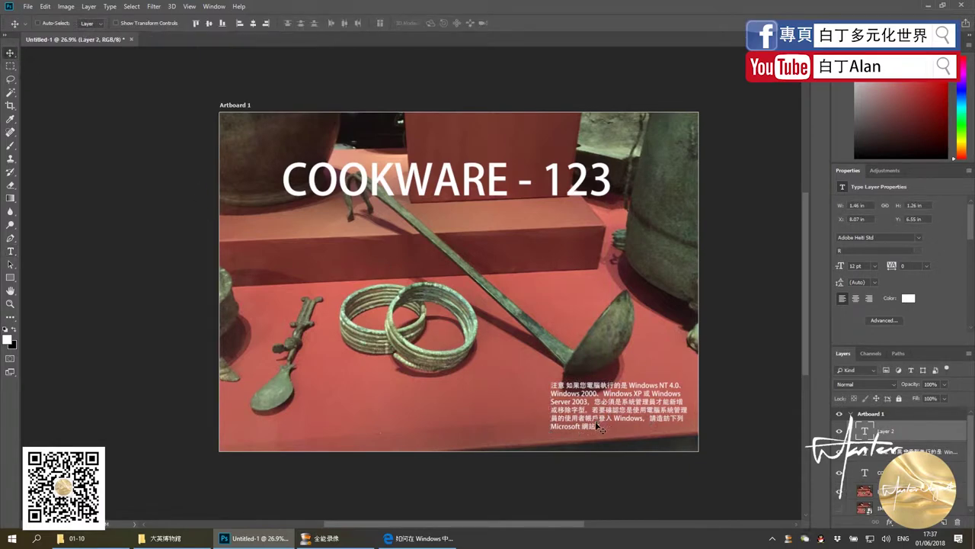
key("t")
left_click_drag(600, 428, 524, 352)
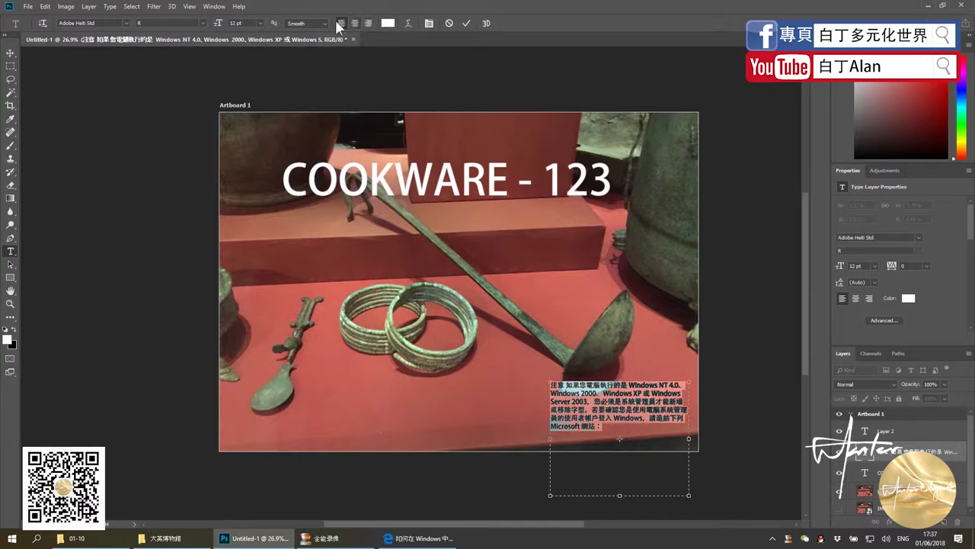
left_click(42, 29)
left_click(42, 29)
left_click(11, 53)
left_click_drag(588, 418, 589, 422)
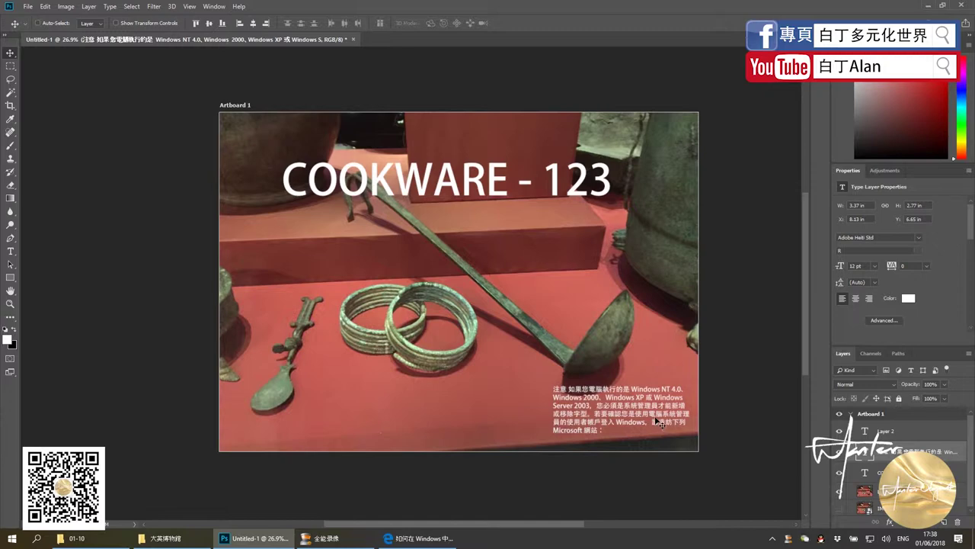
Select the Chinese paragraph text with the Type tool and commit it unchanged
key("t")
left_click_drag(601, 431, 528, 380)
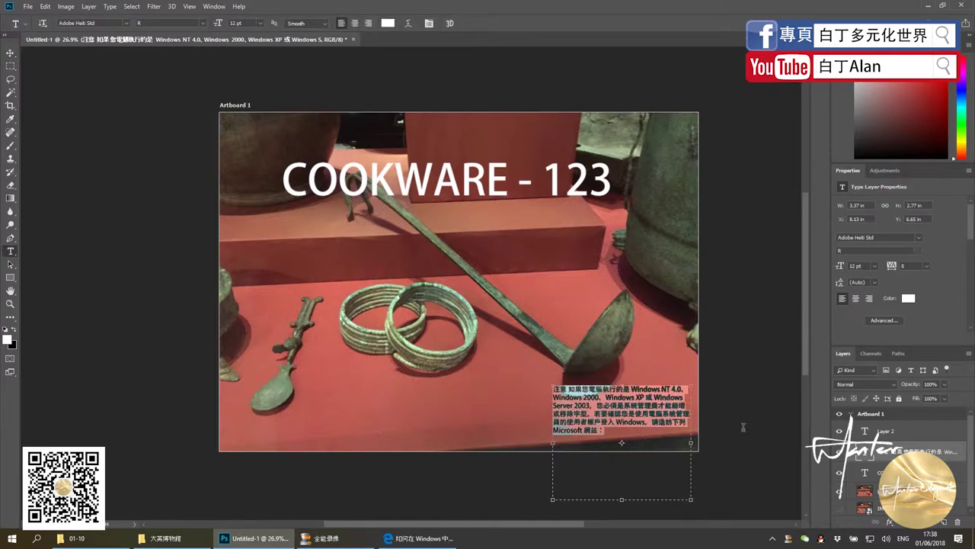
right_click(683, 424)
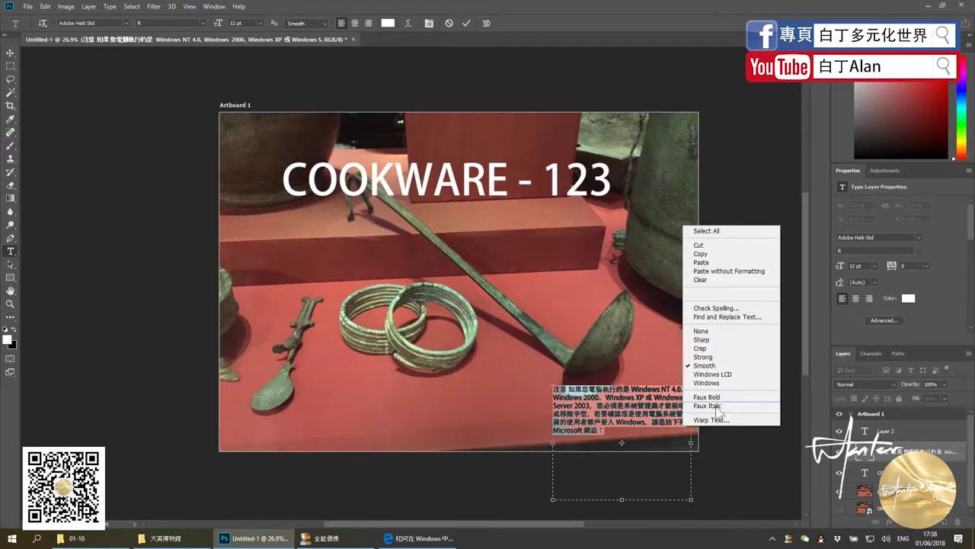
left_click(10, 55)
left_click(488, 381)
Add a new text layer containing the letter T, then reselect the Chinese paragraph
left_click(580, 410)
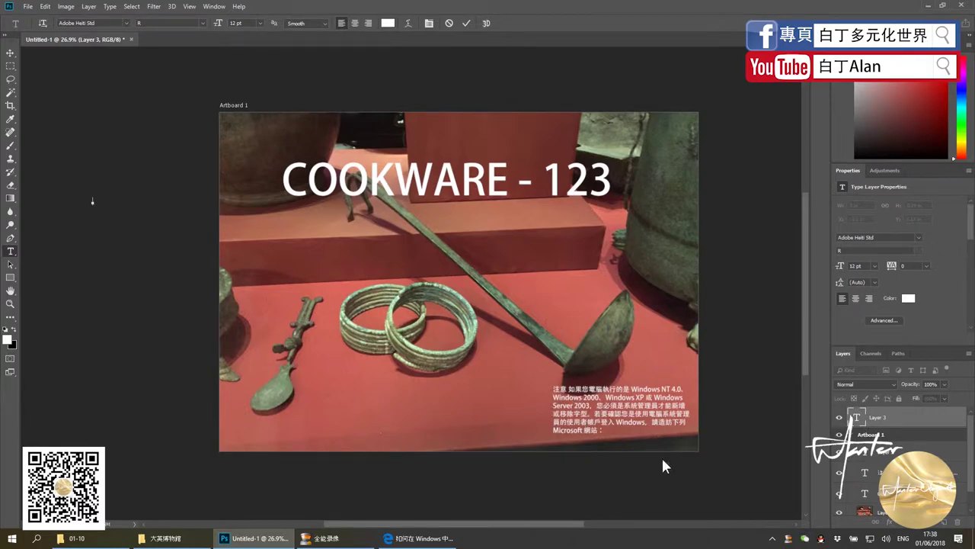
left_click(419, 538)
scroll(415, 392, "down", 3)
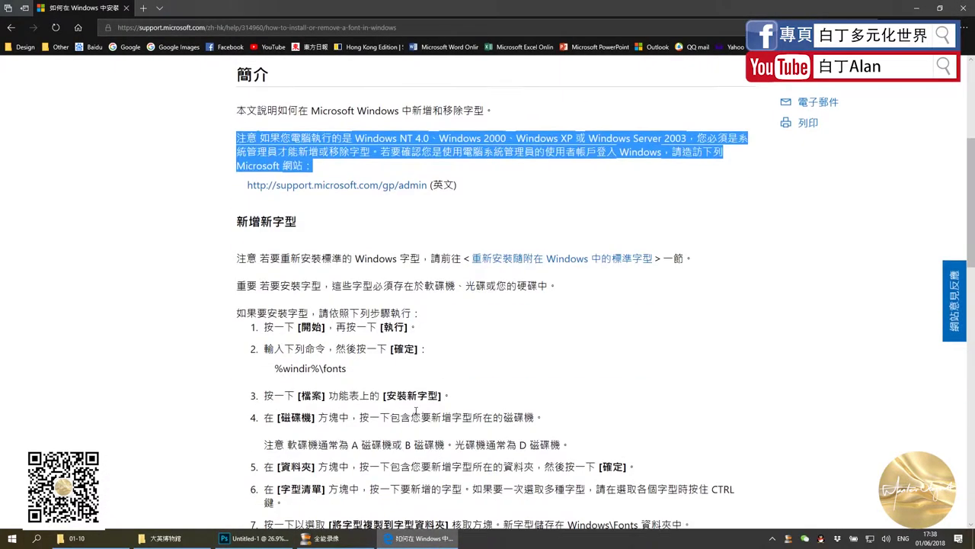
left_click(251, 538)
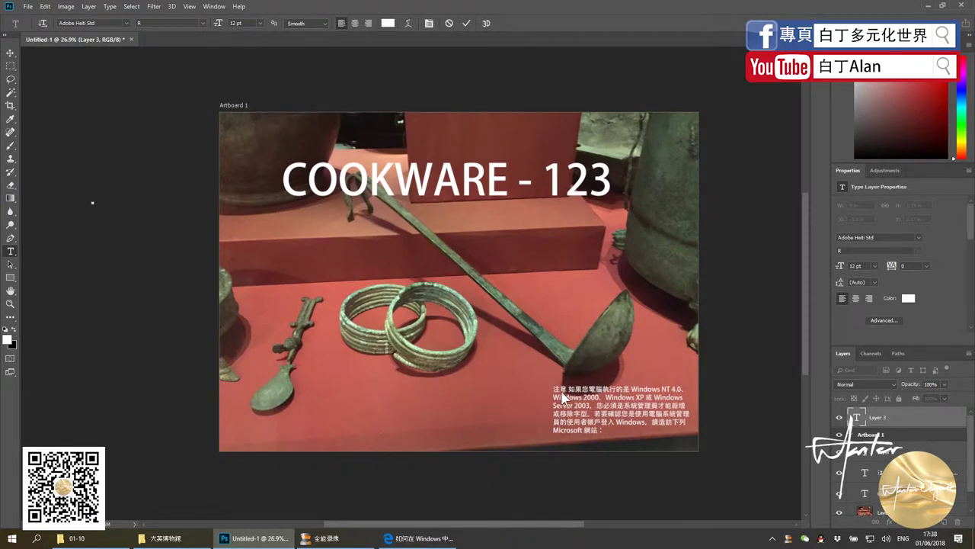
type("T")
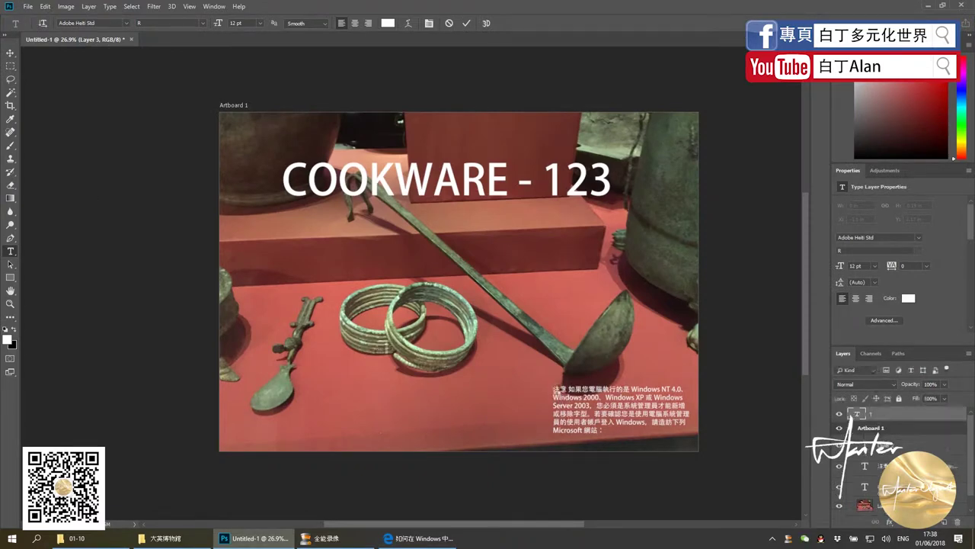
key("ctrl+Return")
left_click_drag(554, 389, 604, 431)
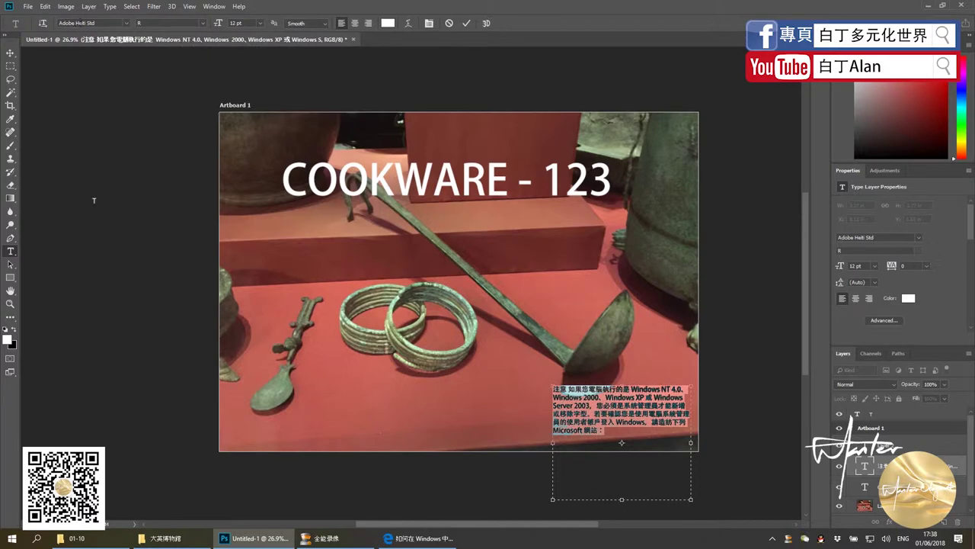
Set the Chinese paragraph's font family to STHupo and commit it
left_click(126, 23)
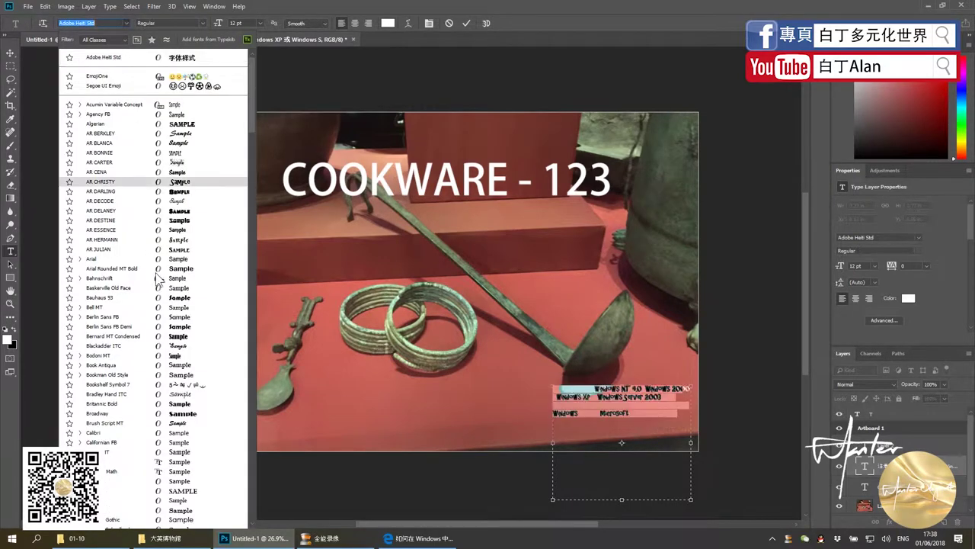
scroll(157, 290, "down", 4)
scroll(160, 305, "down", 3)
scroll(164, 320, "down", 3)
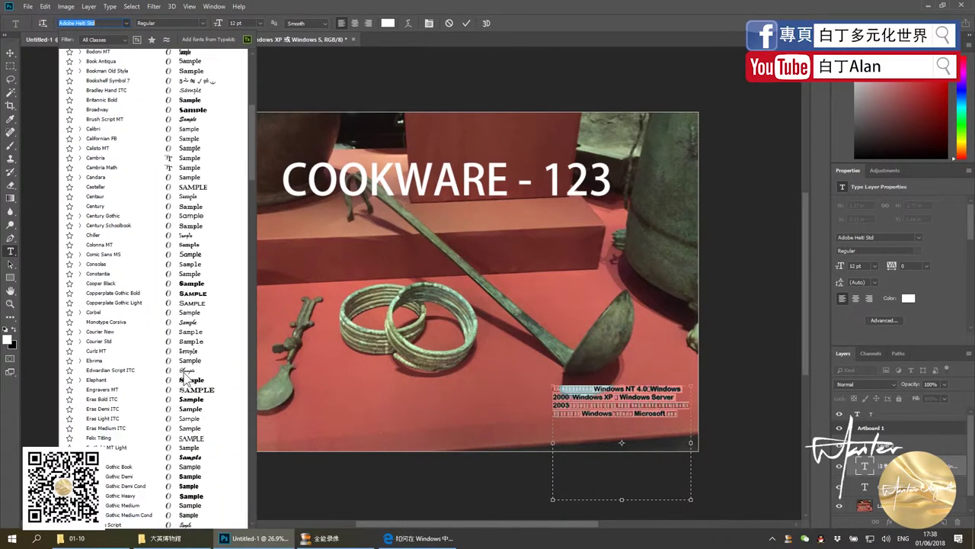
scroll(169, 342, "down", 2)
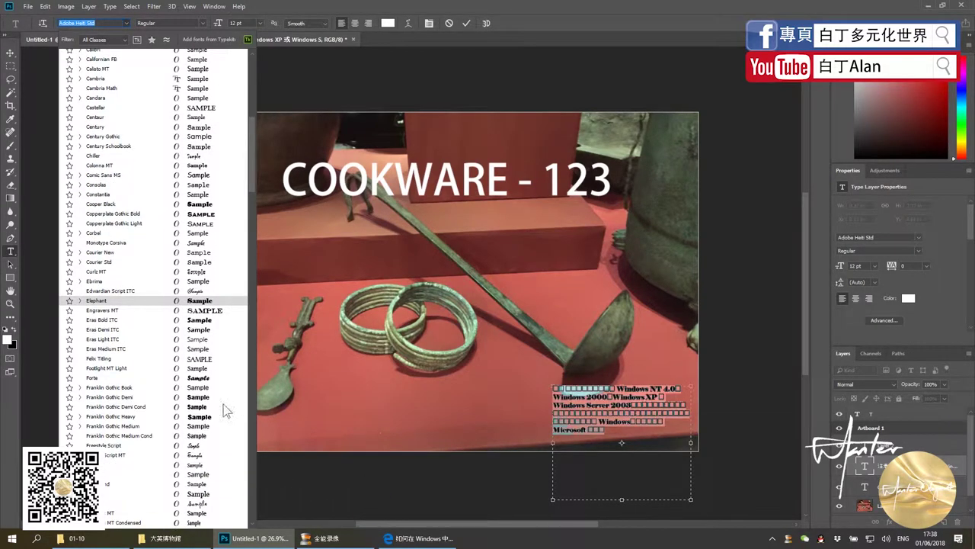
scroll(198, 415, "down", 2)
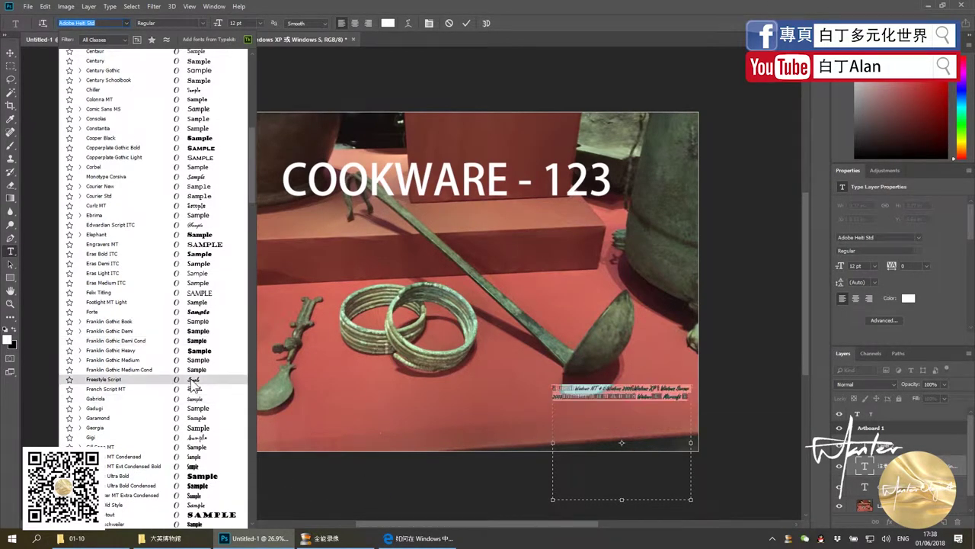
scroll(192, 385, "down", 3)
scroll(234, 217, "up", 6)
scroll(245, 103, "up", 6)
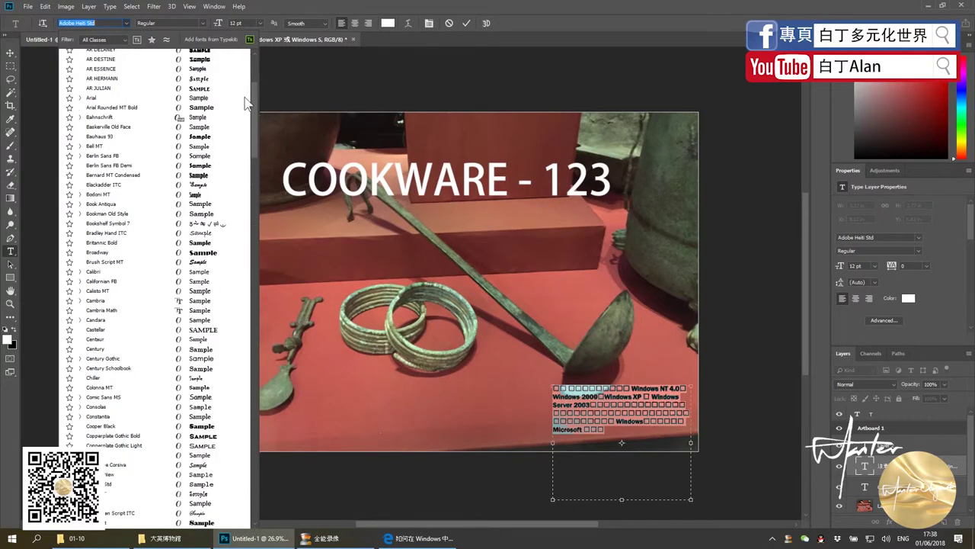
left_click_drag(254, 107, 253, 492)
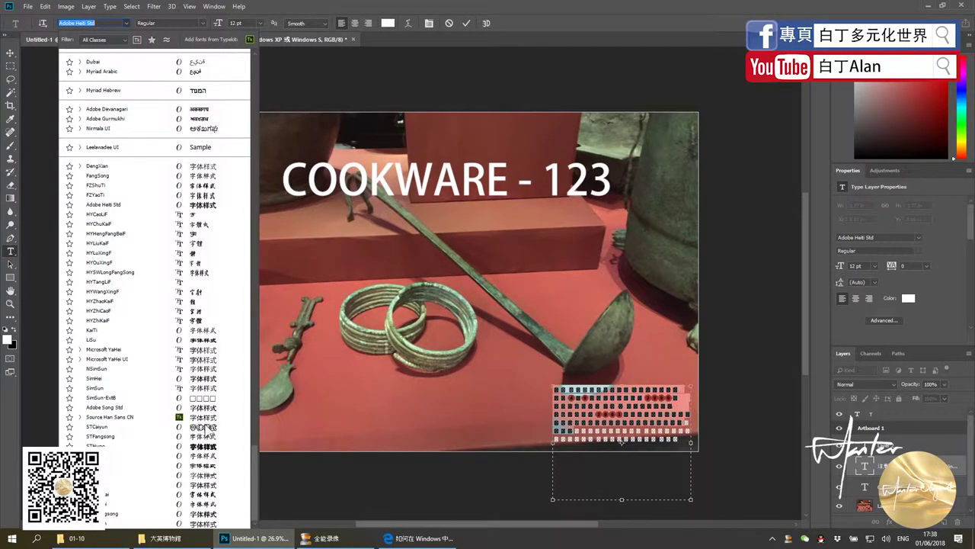
left_click(204, 445)
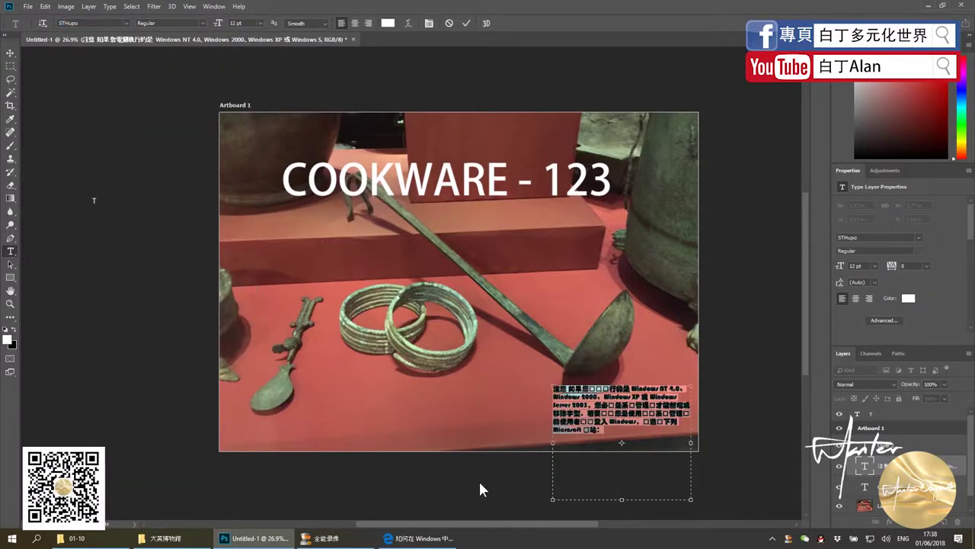
left_click(480, 487)
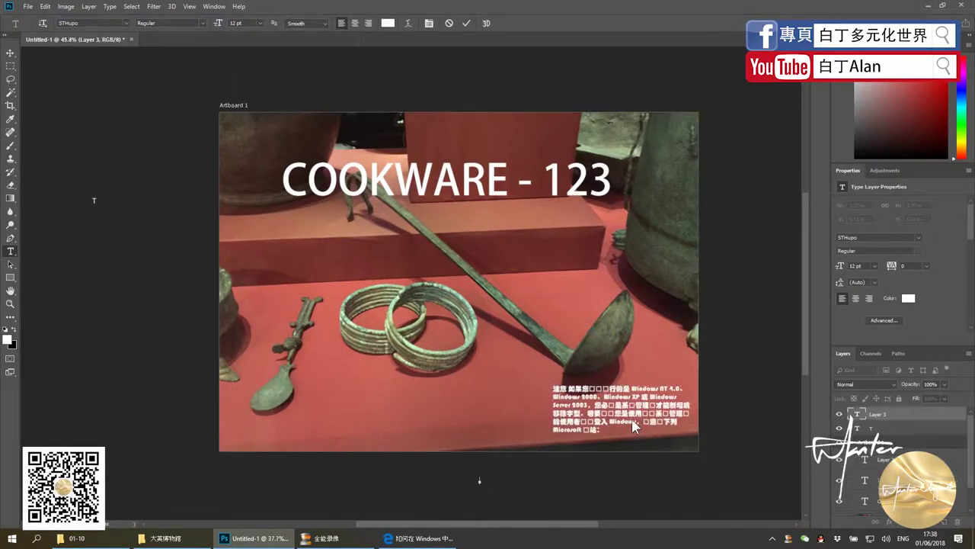
Bring the Microsoft fonts help page to the front in Edge and scroll it
scroll(635, 421, "up", 1)
scroll(635, 422, "up", 1)
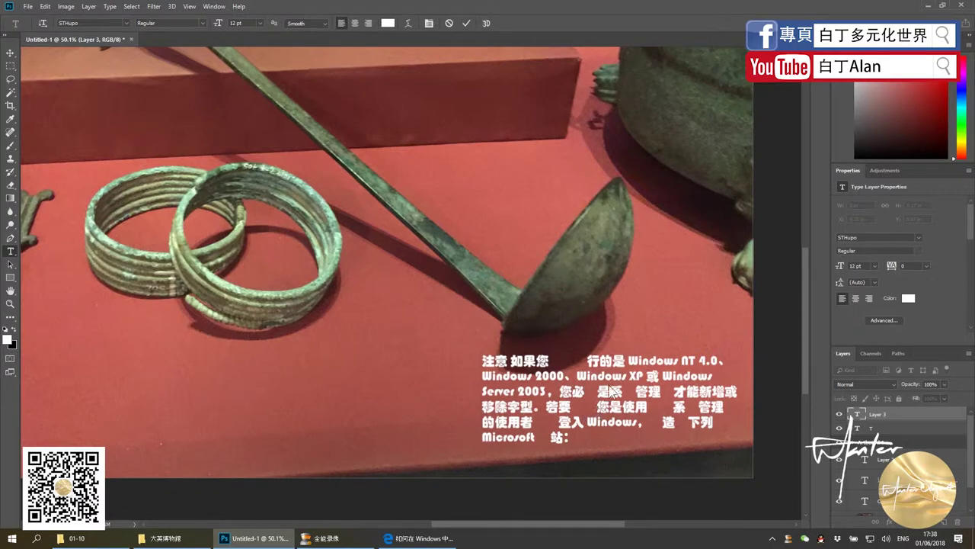
scroll(585, 372, "down", 1)
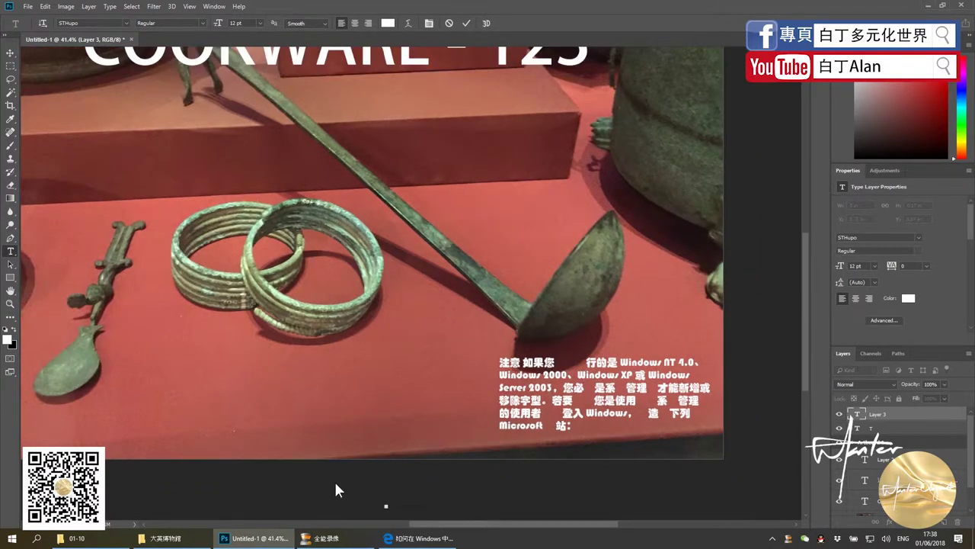
left_click(419, 538)
scroll(379, 371, "up", 3)
scroll(379, 371, "down", 2)
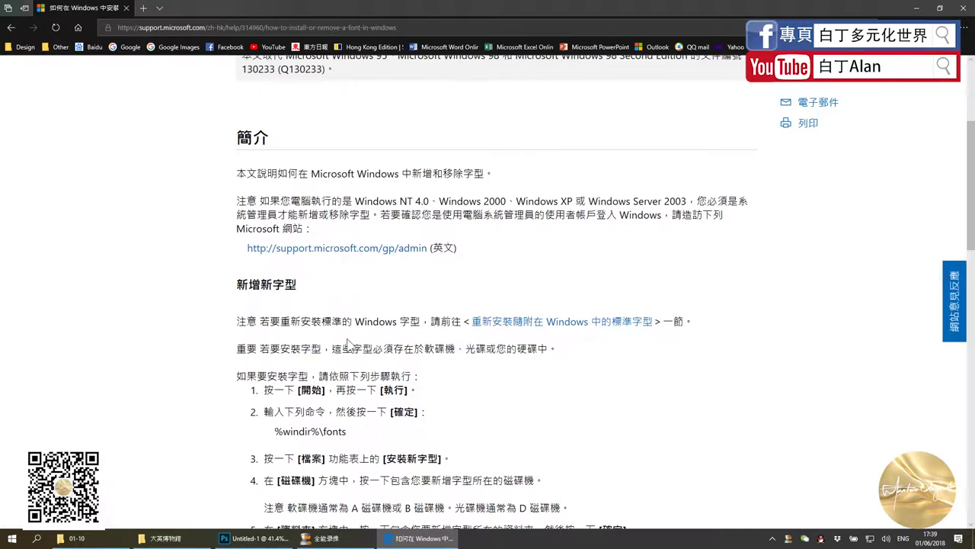
Scroll through the Microsoft fonts help article
scroll(347, 343, "down", 1)
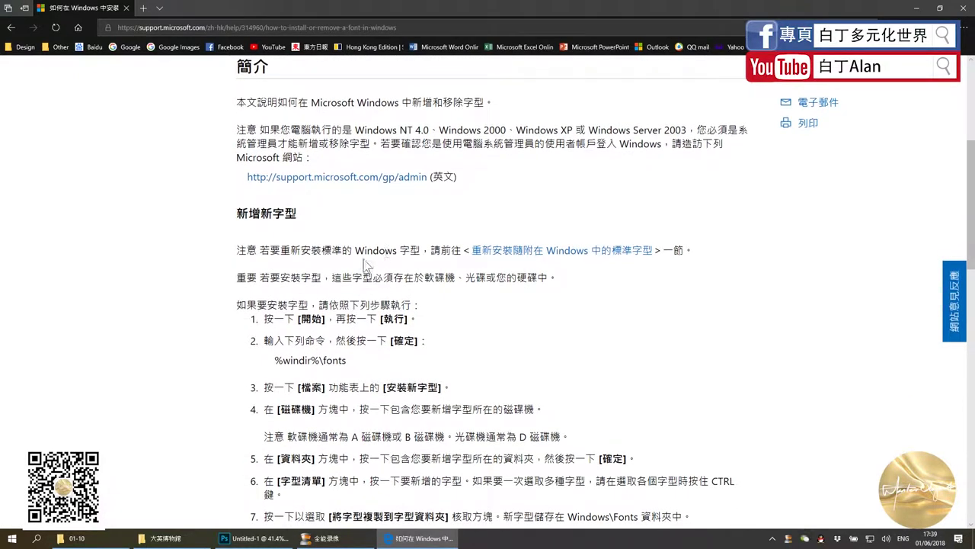
scroll(259, 197, "up", 3)
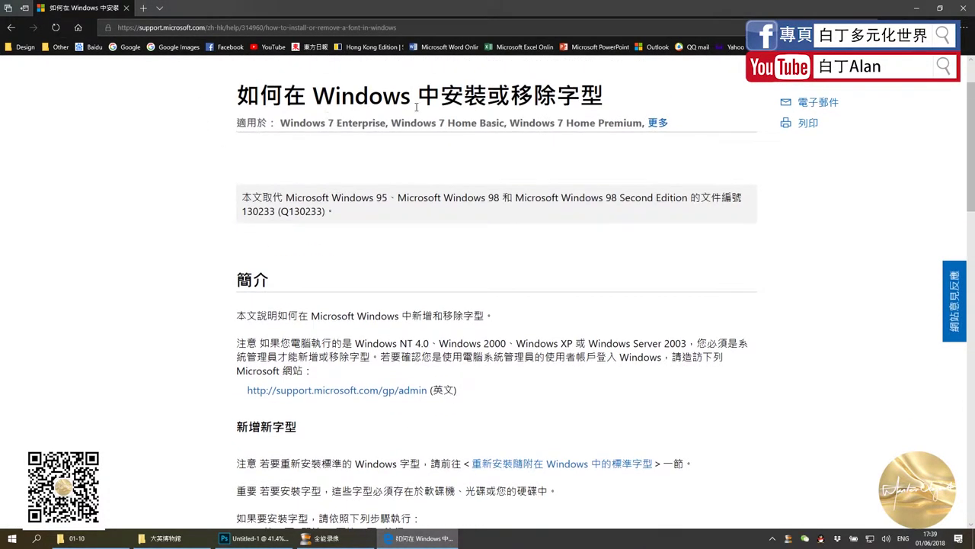
scroll(259, 196, "up", 1)
scroll(346, 351, "down", 2)
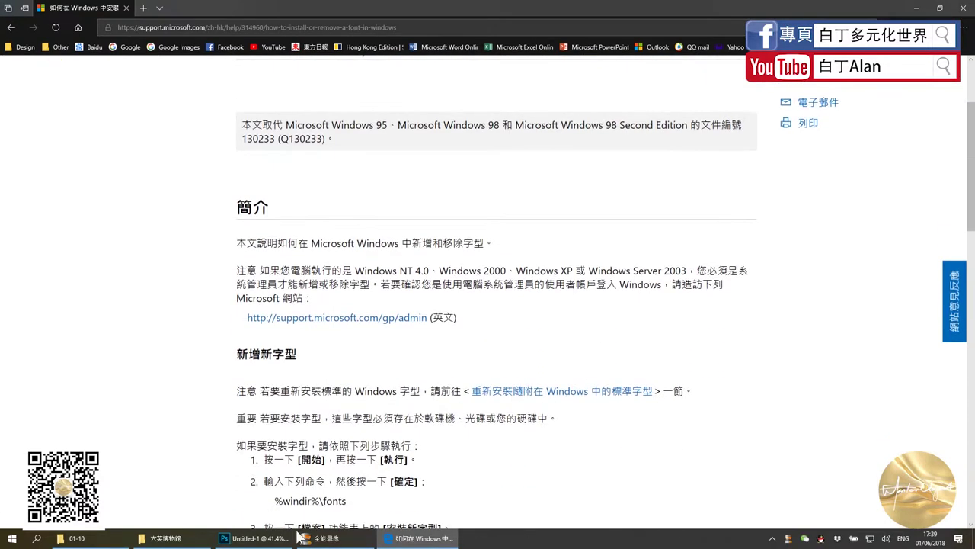
Return to Photoshop and browse the font family list again
left_click(252, 538)
left_click(125, 23)
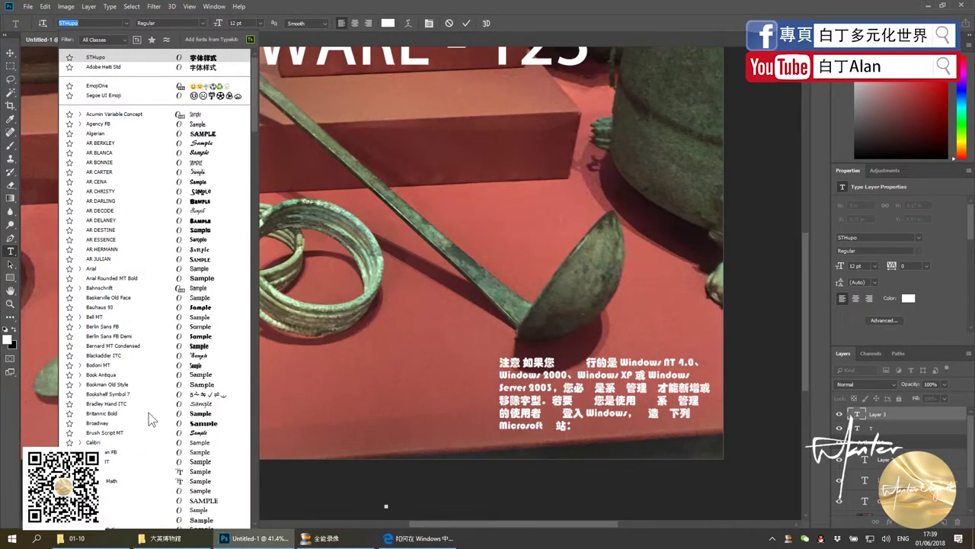
scroll(126, 403, "up", 5)
scroll(121, 407, "up", 5)
scroll(130, 400, "up", 5)
scroll(133, 396, "down", 3)
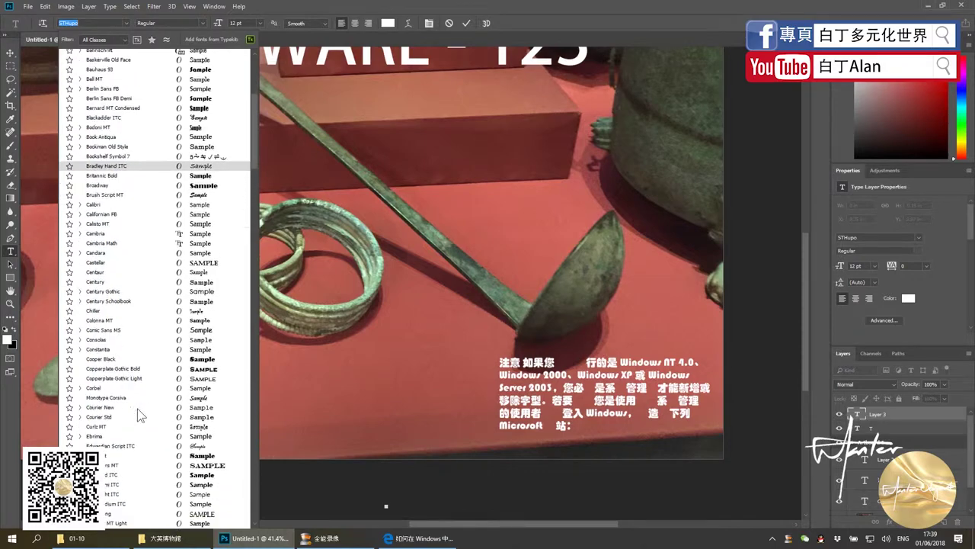
Read the article's remove and reinstall font sections, then return to Photoshop
left_click(418, 537)
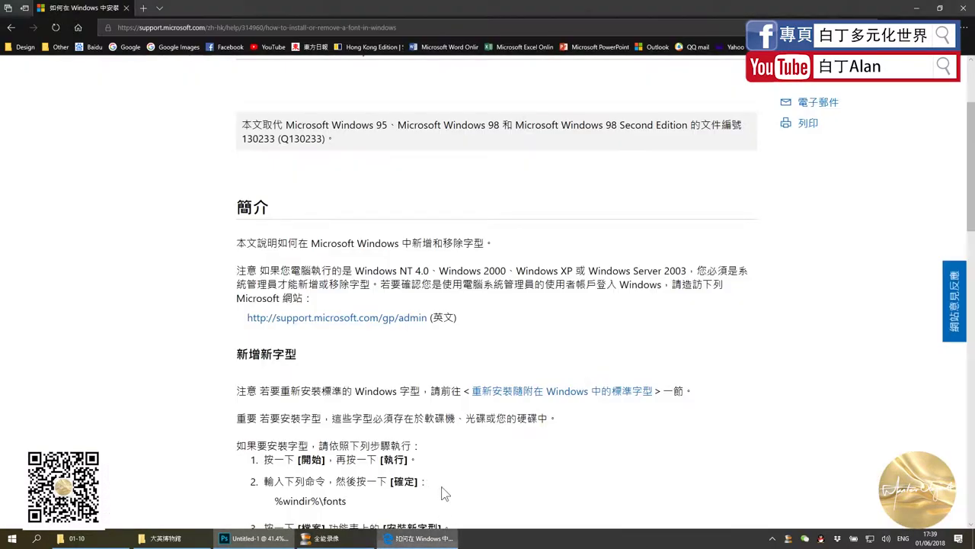
scroll(438, 422, "down", 3)
scroll(438, 423, "down", 2)
scroll(438, 423, "down", 3)
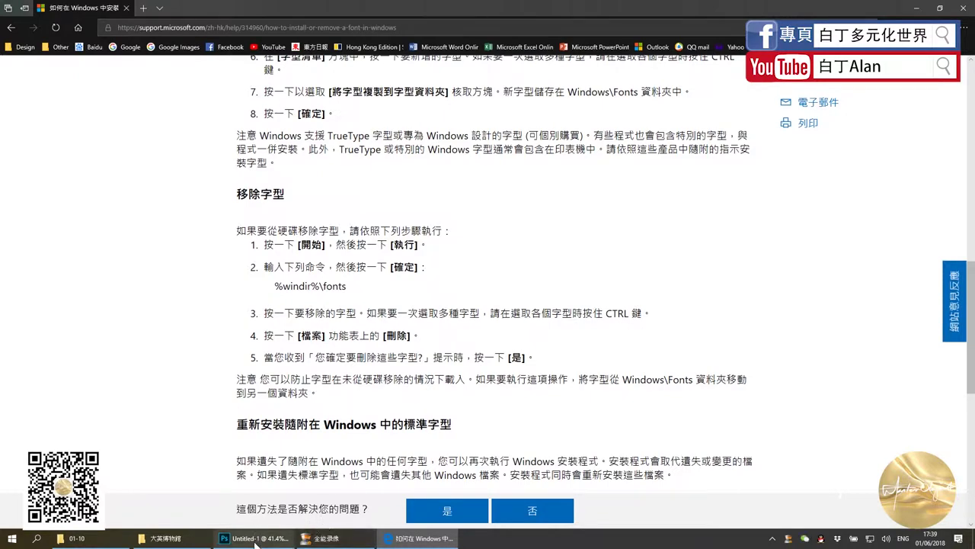
left_click(259, 538)
left_click(395, 541)
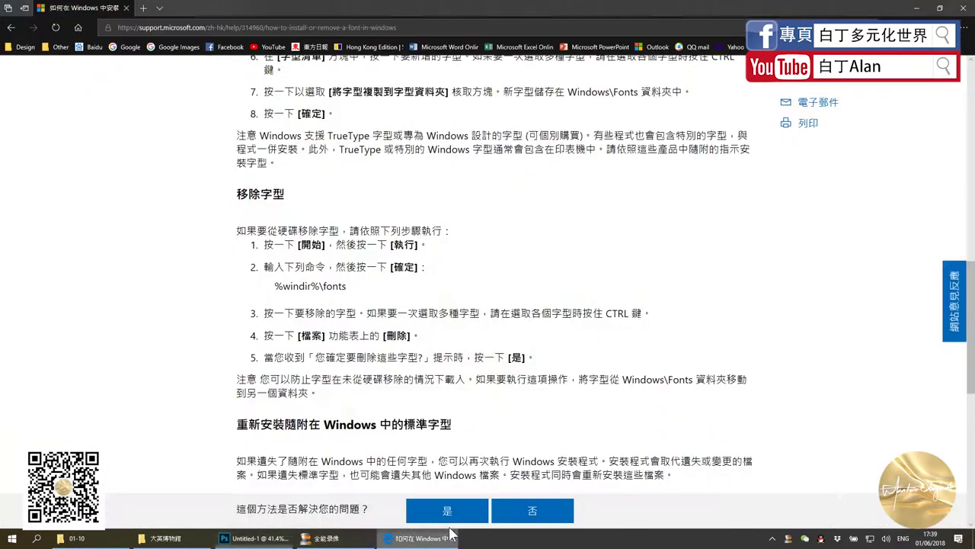
scroll(449, 366, "down", 3)
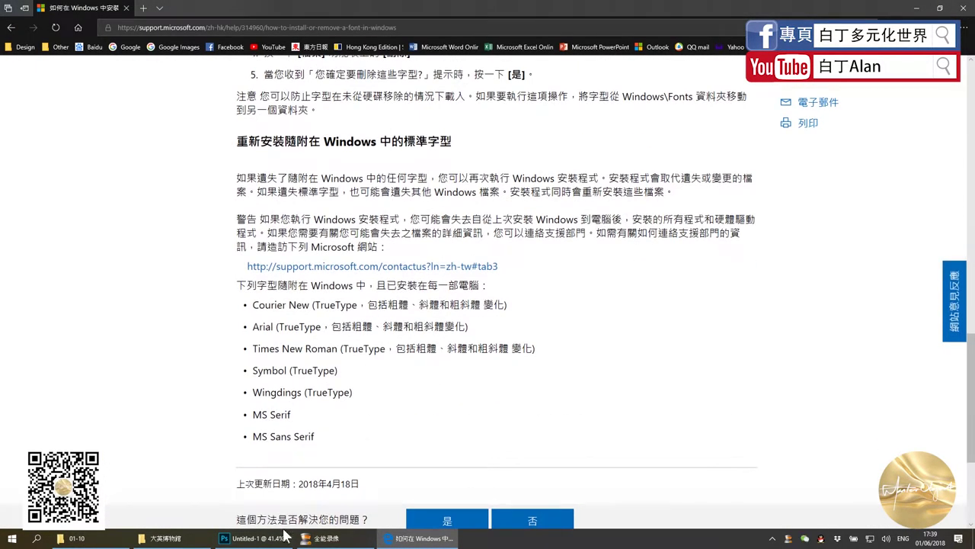
left_click(262, 538)
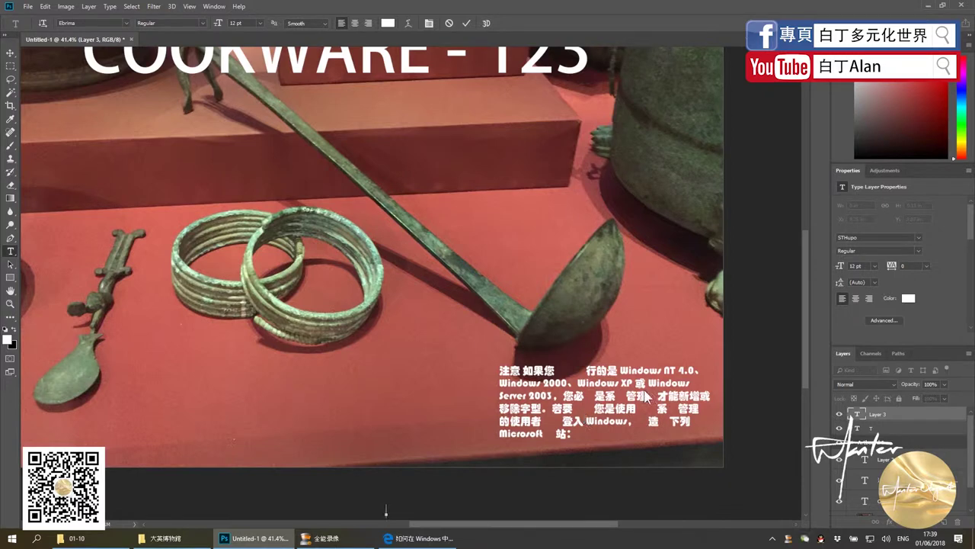
scroll(632, 413, "down", 1)
scroll(632, 414, "down", 2)
scroll(632, 413, "down", 1)
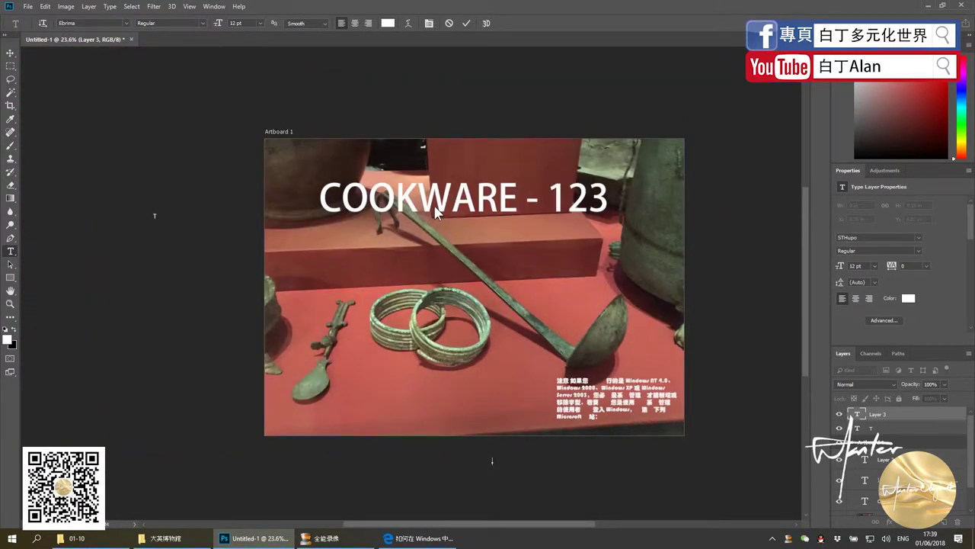
left_click(10, 52)
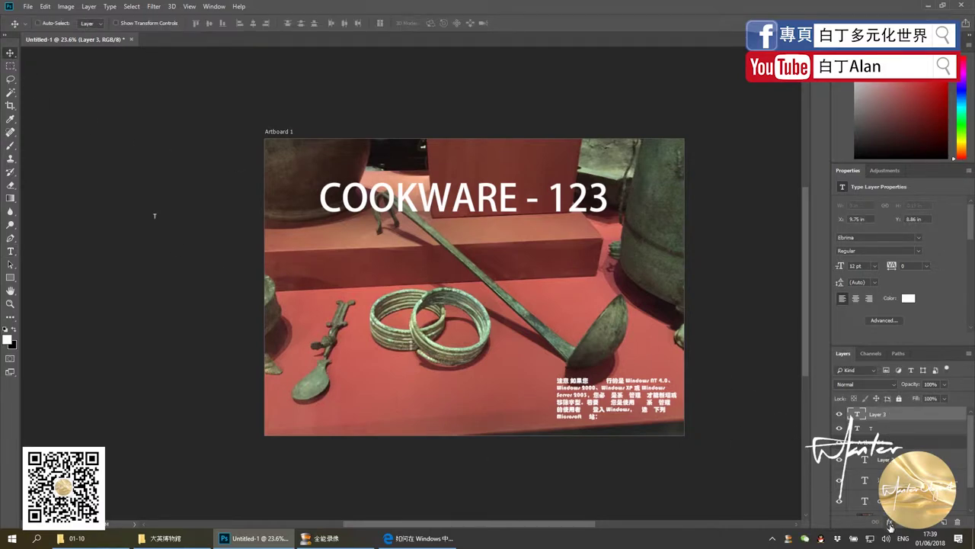
left_click(889, 523)
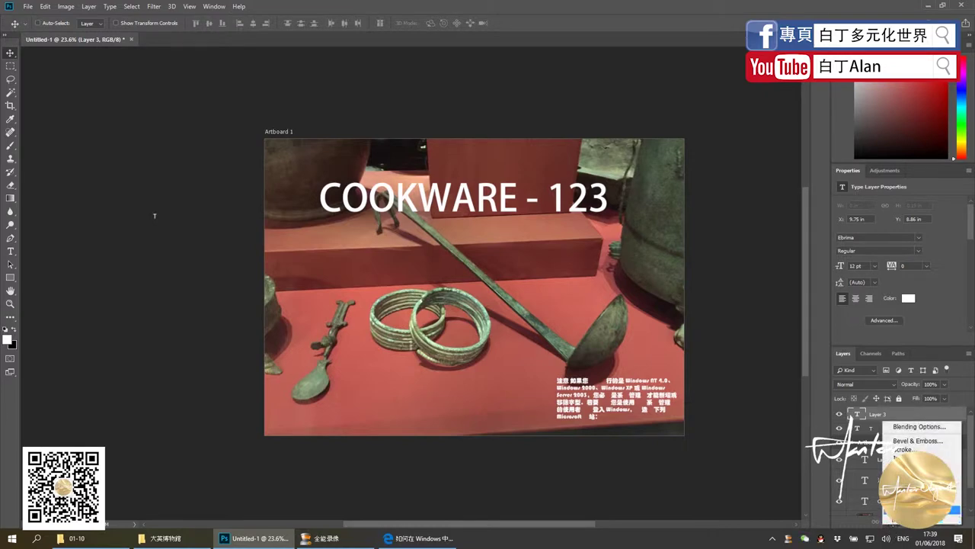
left_click(907, 450)
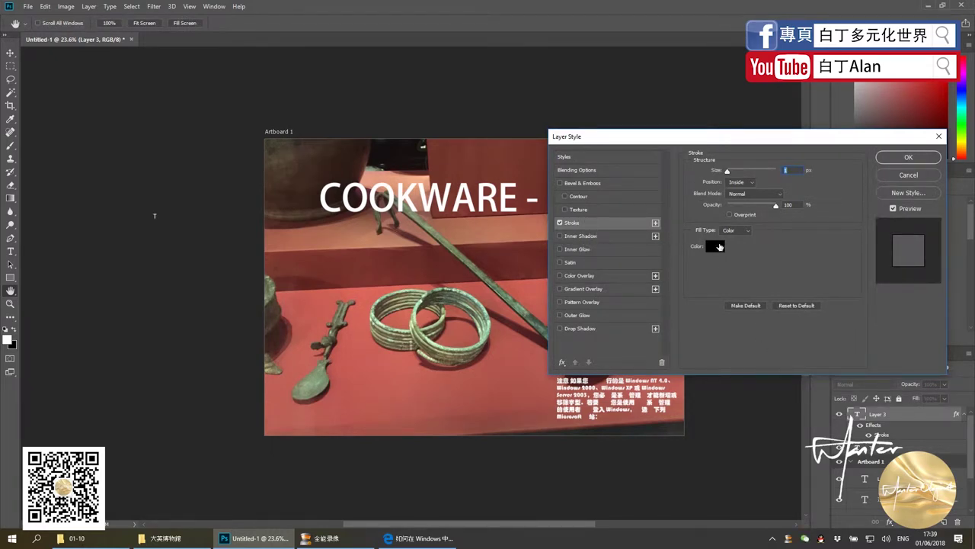
left_click(719, 246)
left_click(494, 234)
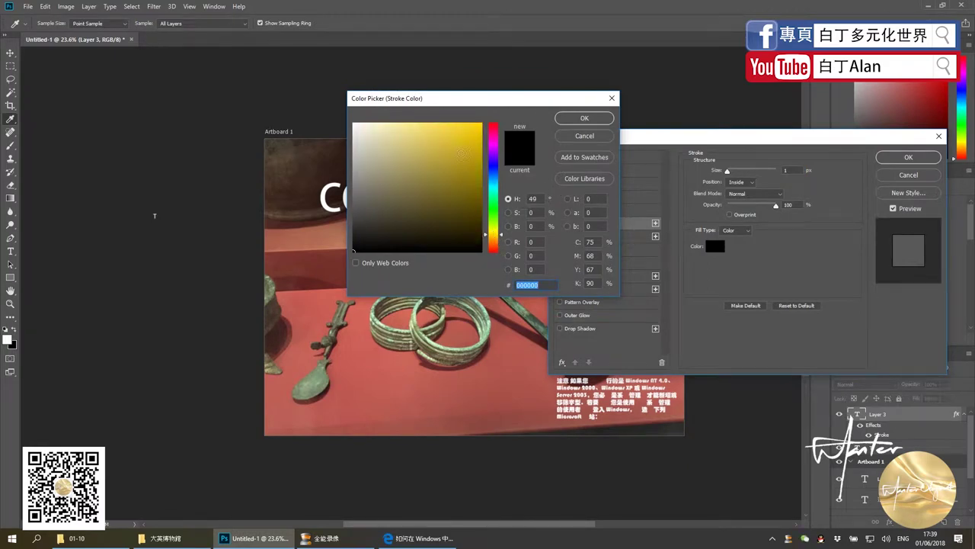
left_click_drag(462, 154, 422, 122)
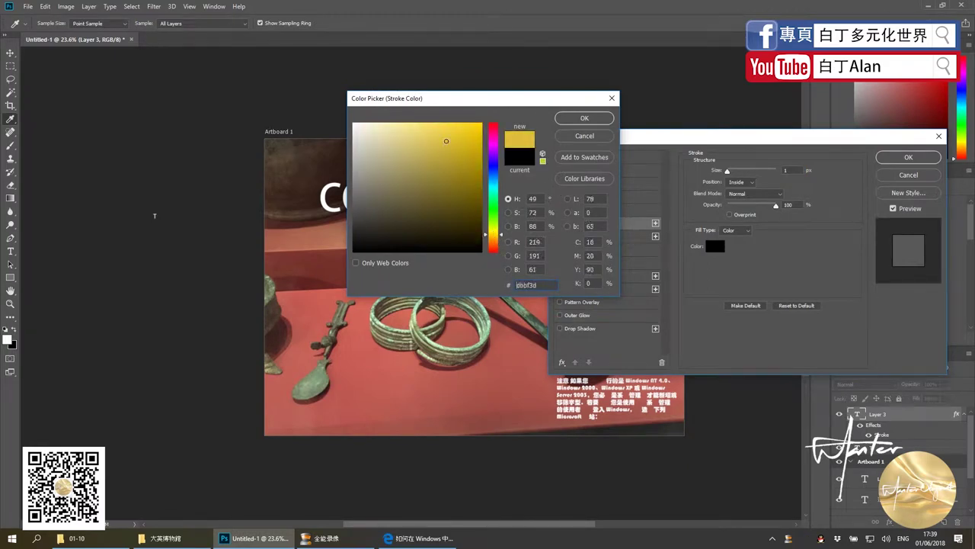
left_click(600, 119)
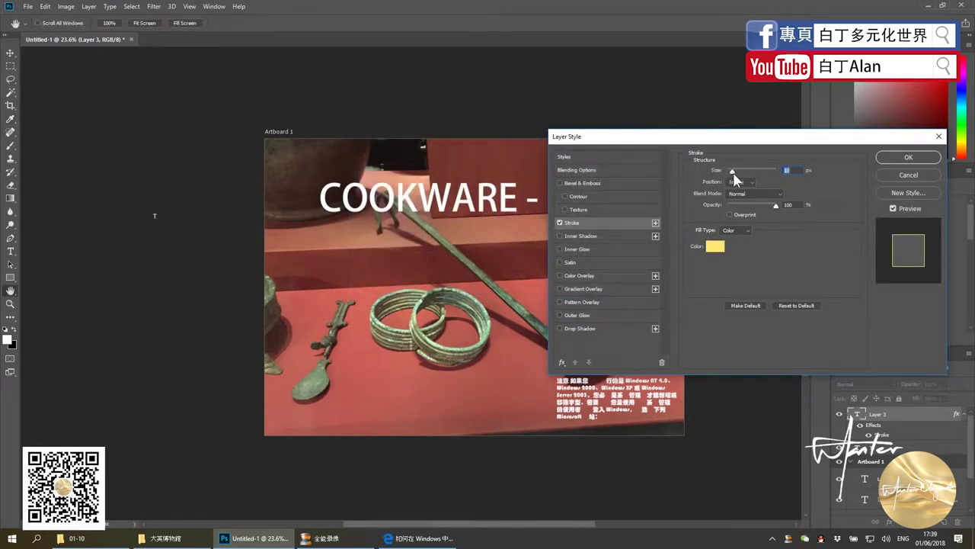
mouse_move(733, 172)
left_mouse_down()
mouse_move(750, 173)
mouse_move(724, 171)
mouse_move(749, 176)
left_mouse_up()
left_click(739, 182)
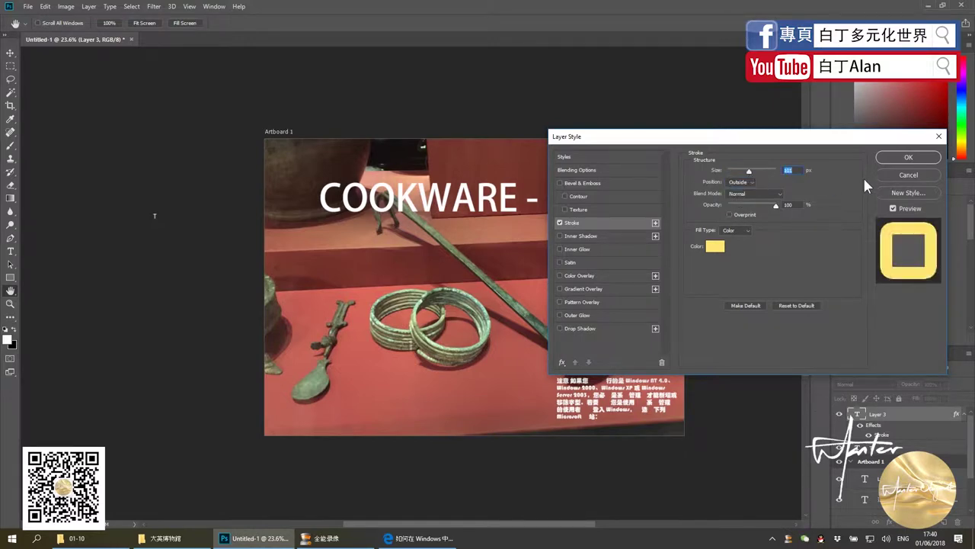
left_click(907, 175)
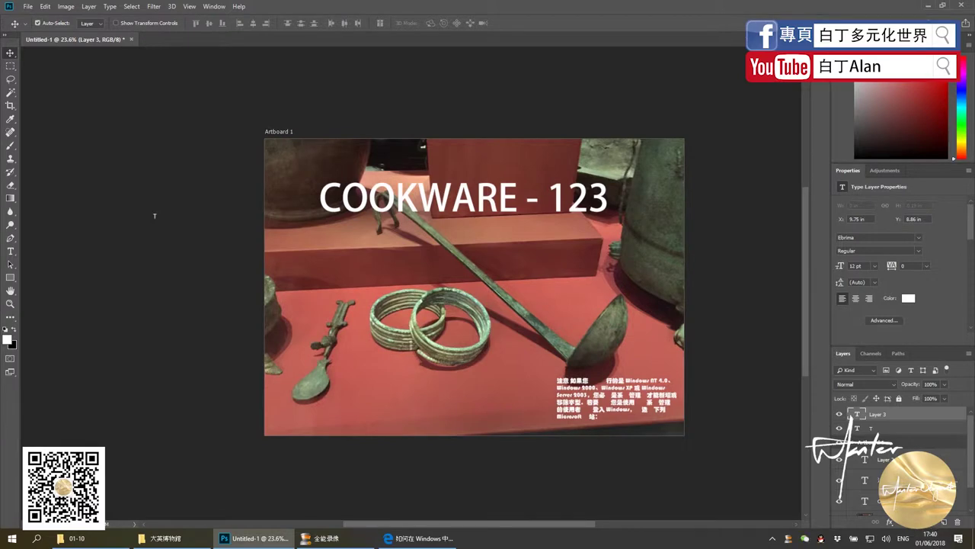
Duplicate Layer 3, merge the copy with it into Layer 4, and hide Layer 3
key("ctrl+j")
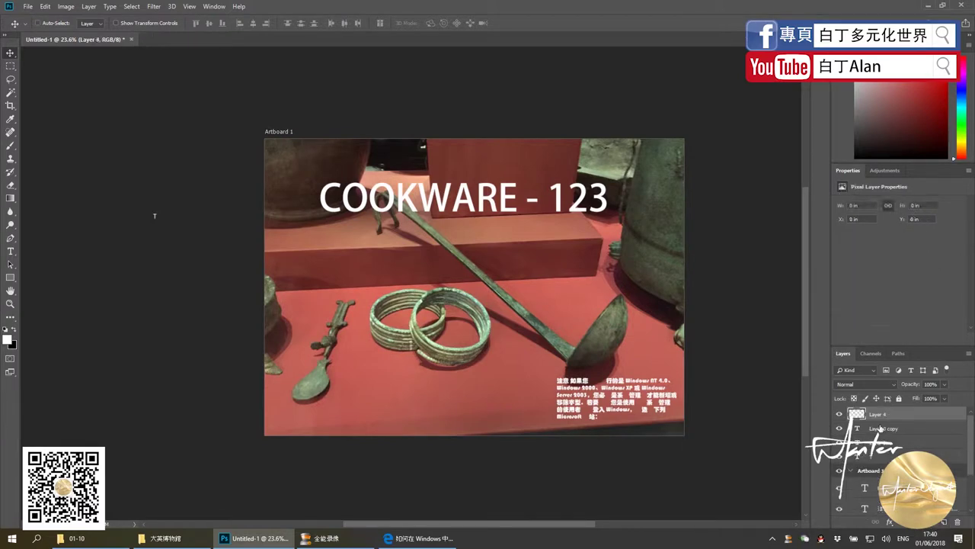
left_click(876, 428, "shift")
right_click(878, 427)
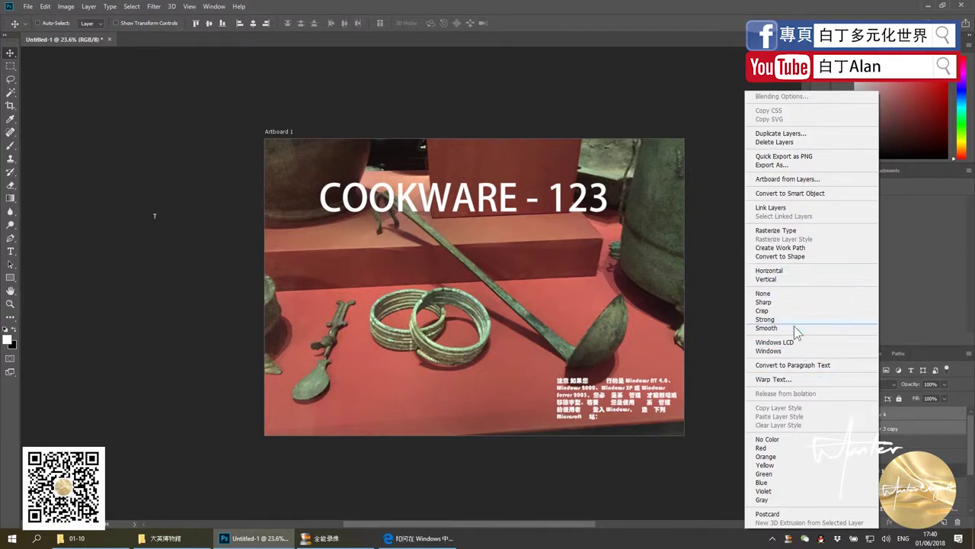
right_click(901, 420)
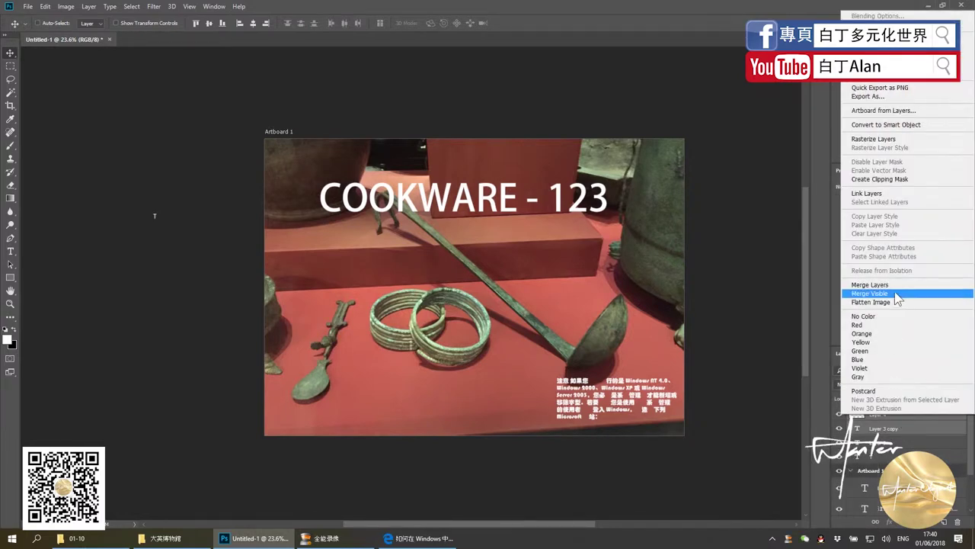
left_click(884, 285)
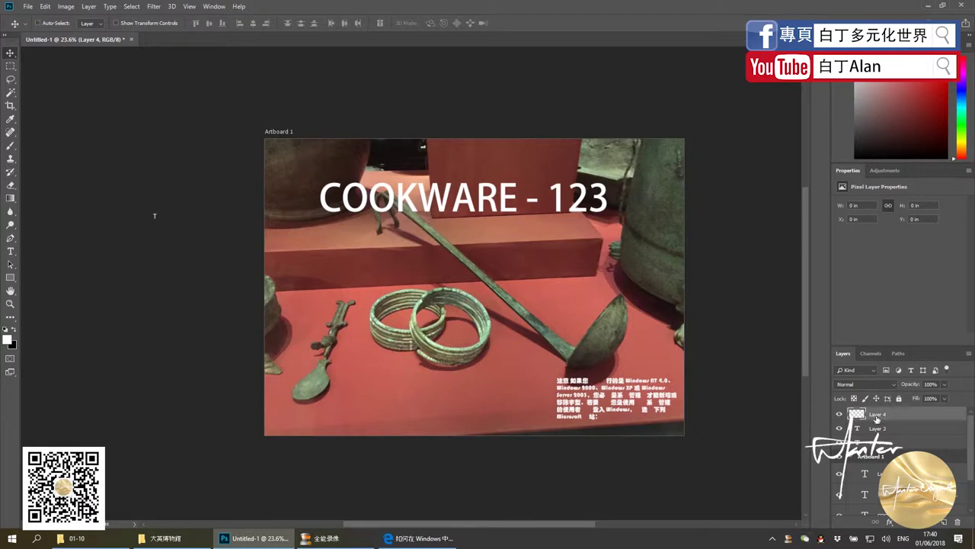
left_click(839, 429)
Select 'RE - 123' in the heading, commit, and hide the COOKWARE - 123 layer
key("t")
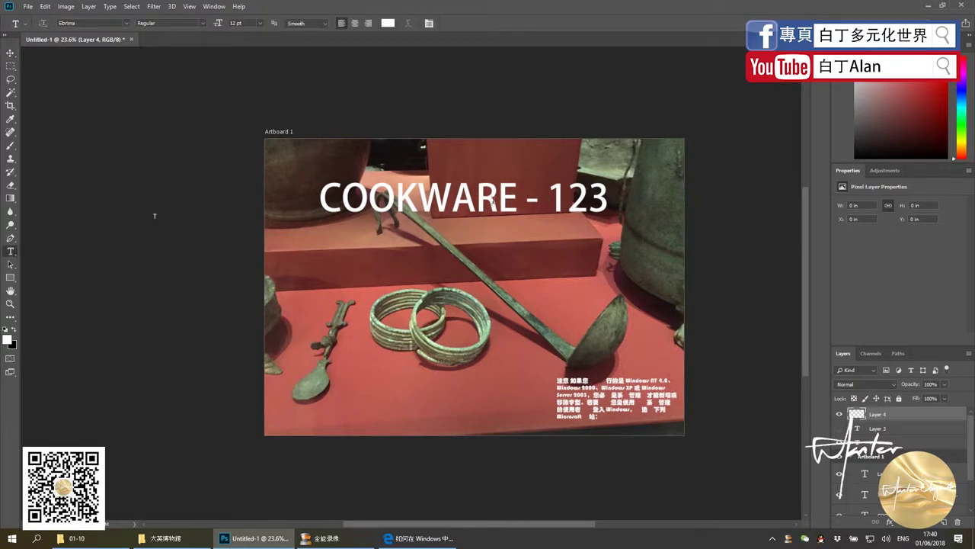
left_click_drag(479, 199, 607, 199)
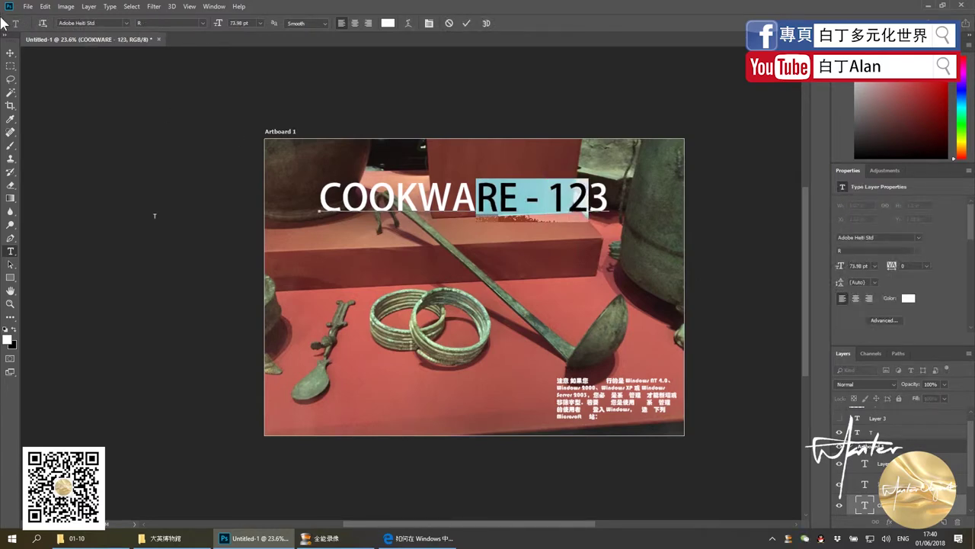
left_click(10, 53)
scroll(839, 460, "up", 2)
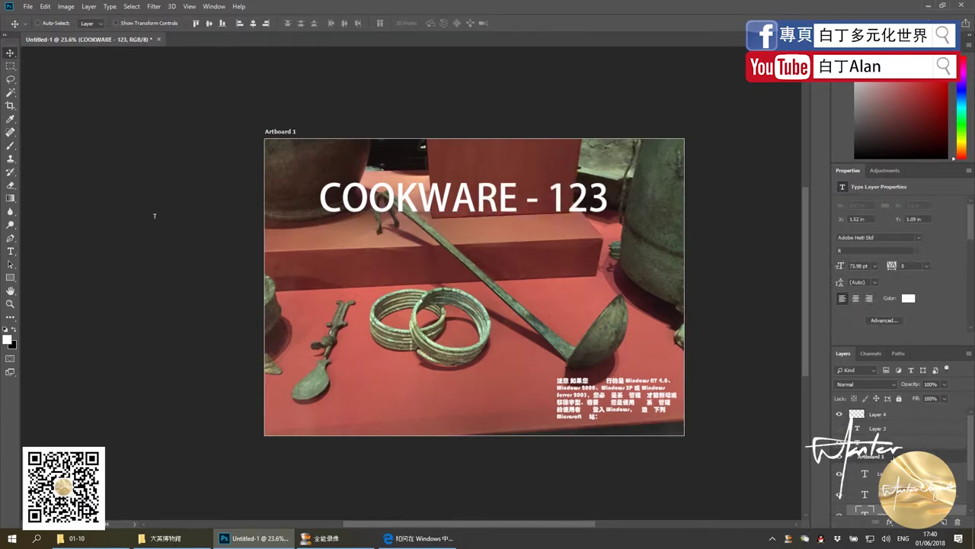
scroll(840, 459, "up", 2)
left_click(840, 469)
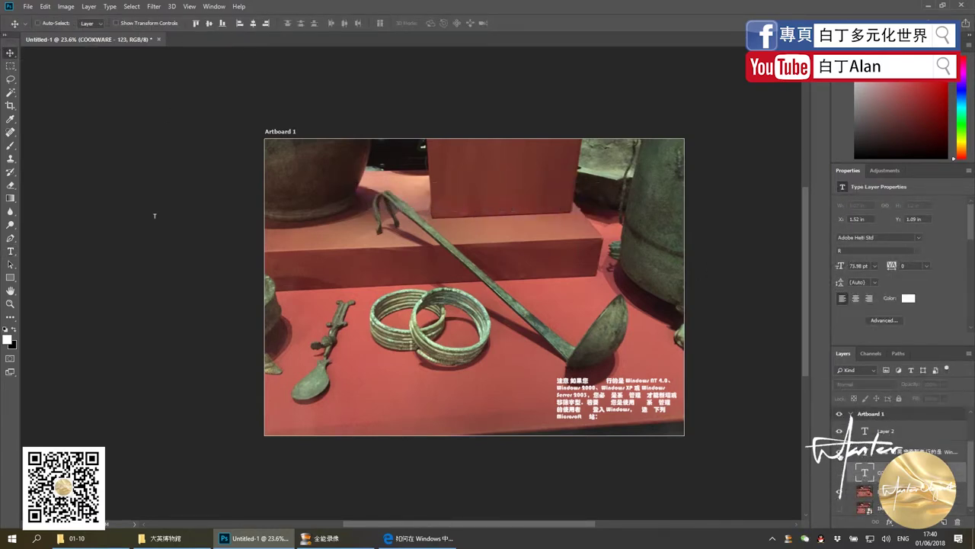
scroll(854, 460, "up", 2)
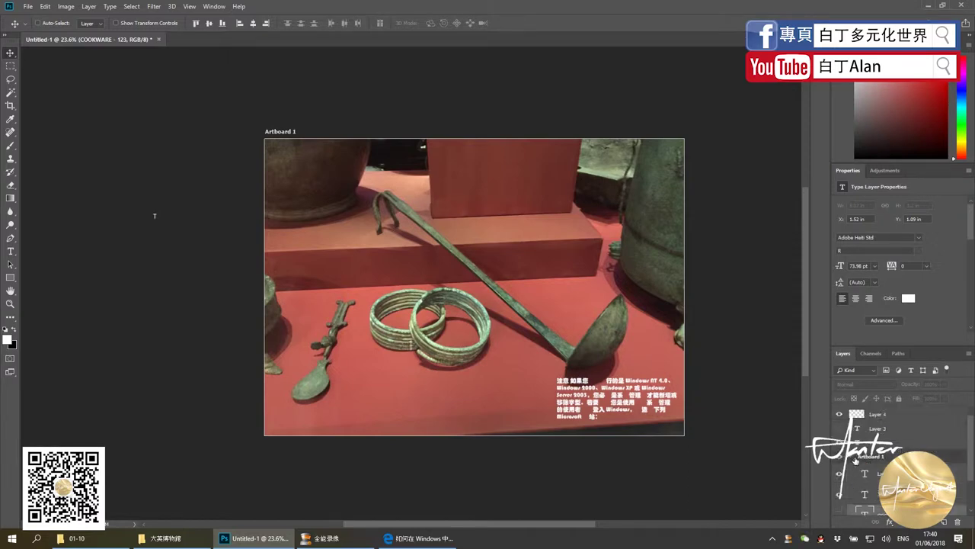
Delete Layer 4 and move Layer 3 into Artboard 1
left_click(880, 417)
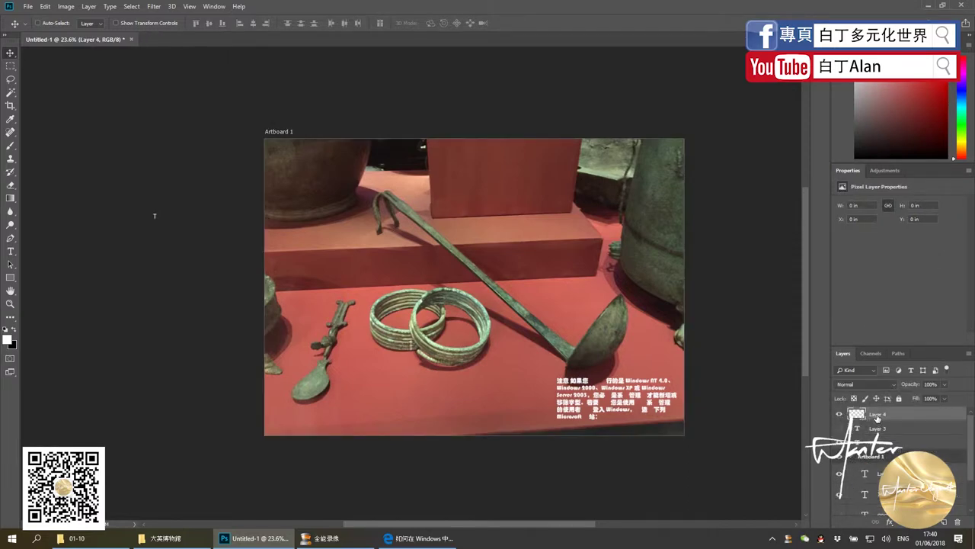
key("Delete")
mouse_move(858, 424)
left_mouse_down()
mouse_move(850, 480)
mouse_move(884, 448)
left_mouse_up()
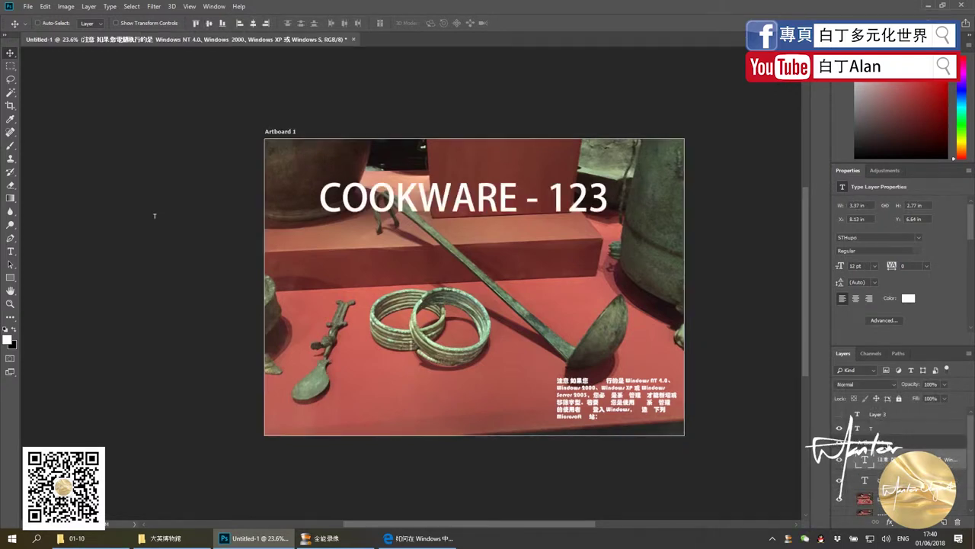
left_click(893, 424)
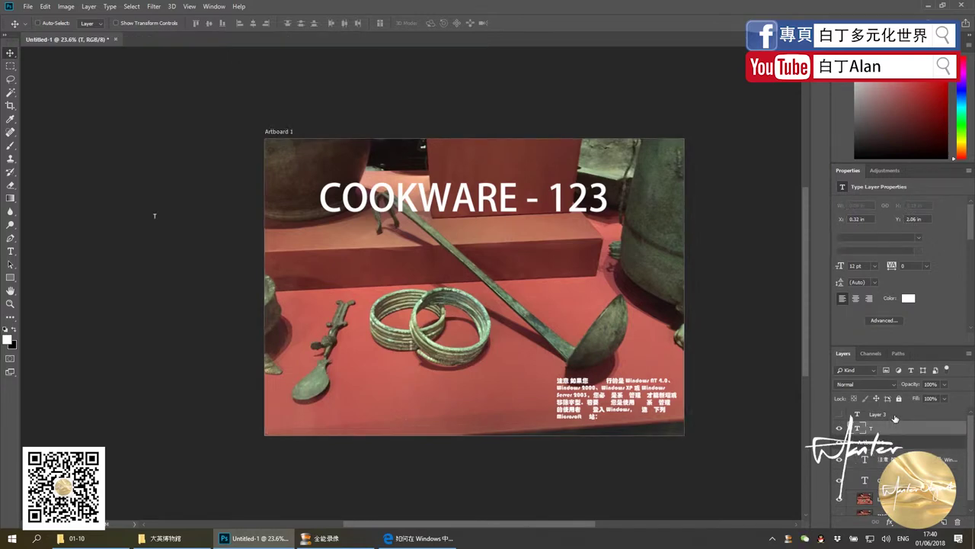
left_click(883, 414)
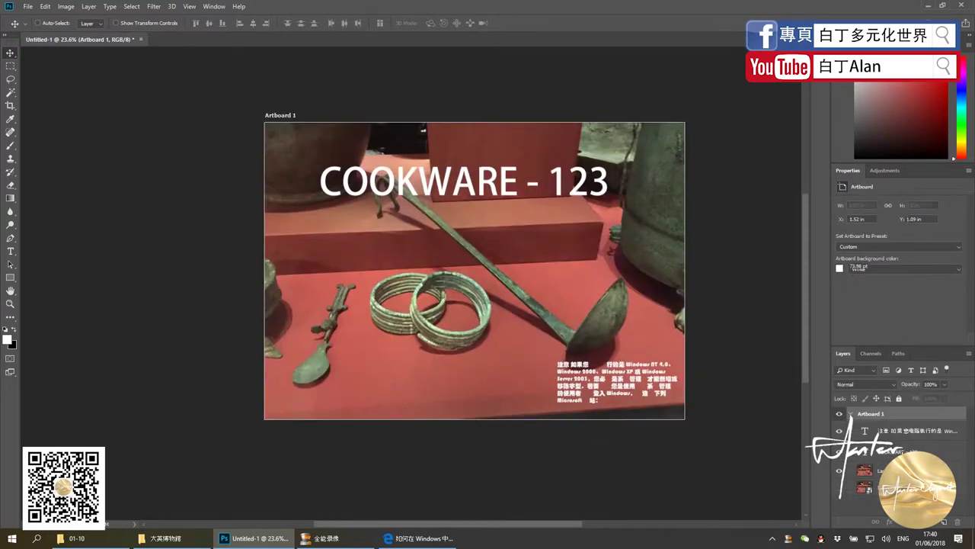
left_click(893, 452)
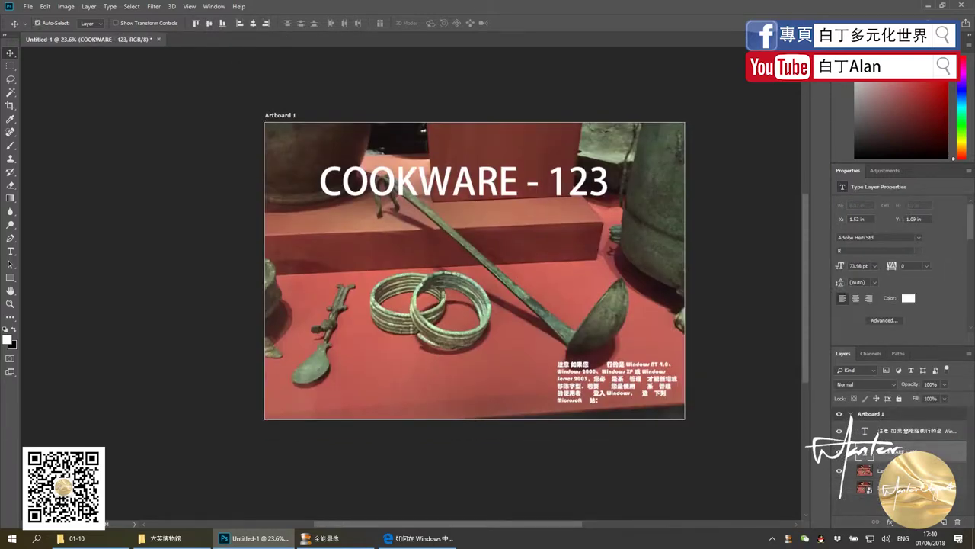
key("ctrl+j")
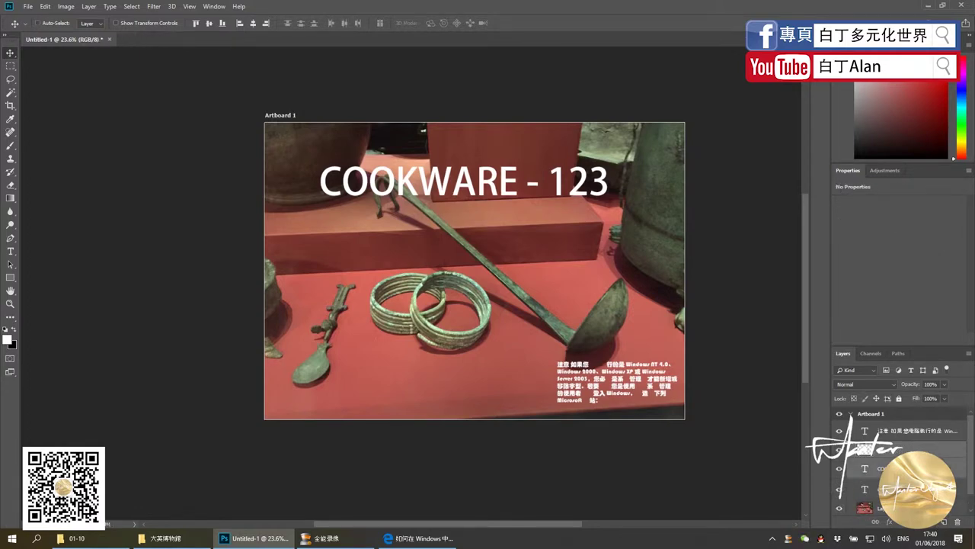
right_click(884, 457)
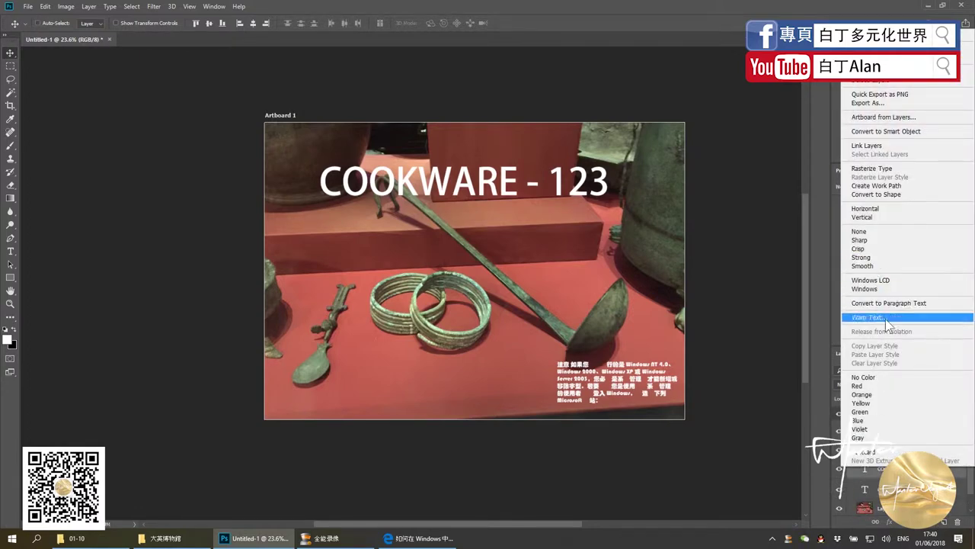
left_click(892, 347)
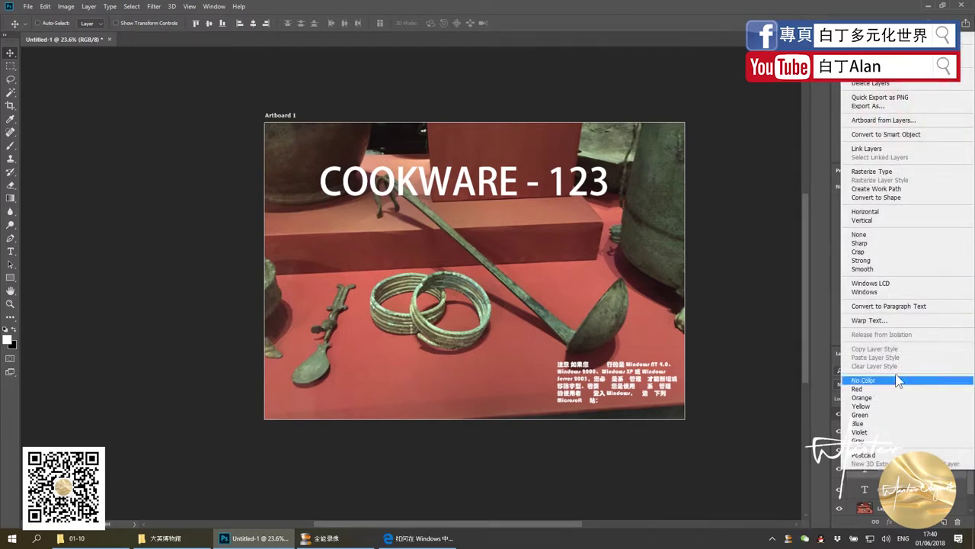
left_click(773, 328)
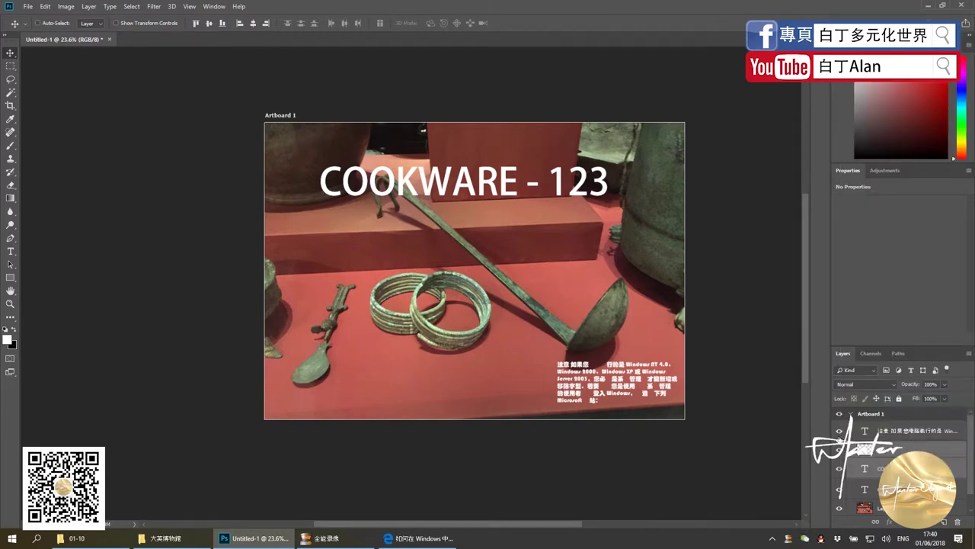
left_click(840, 431)
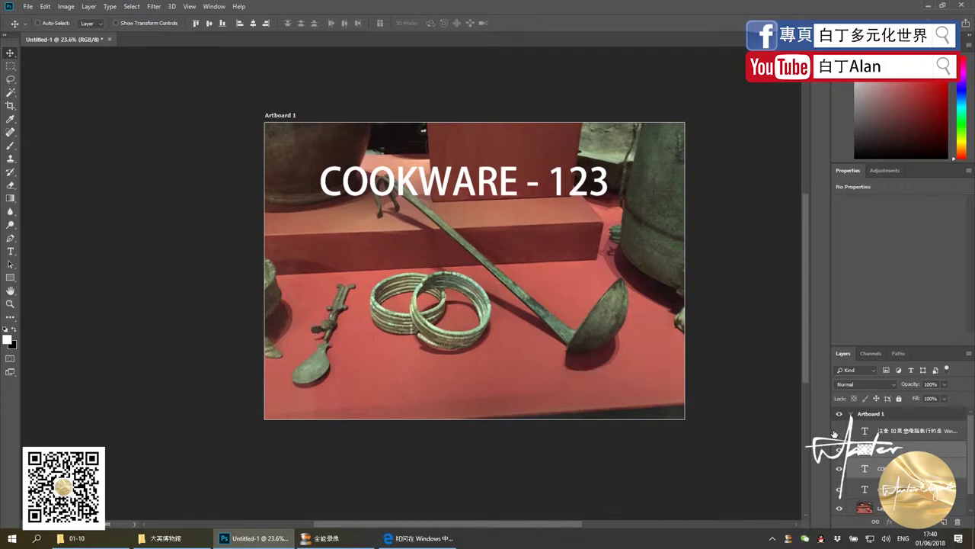
right_click(891, 457)
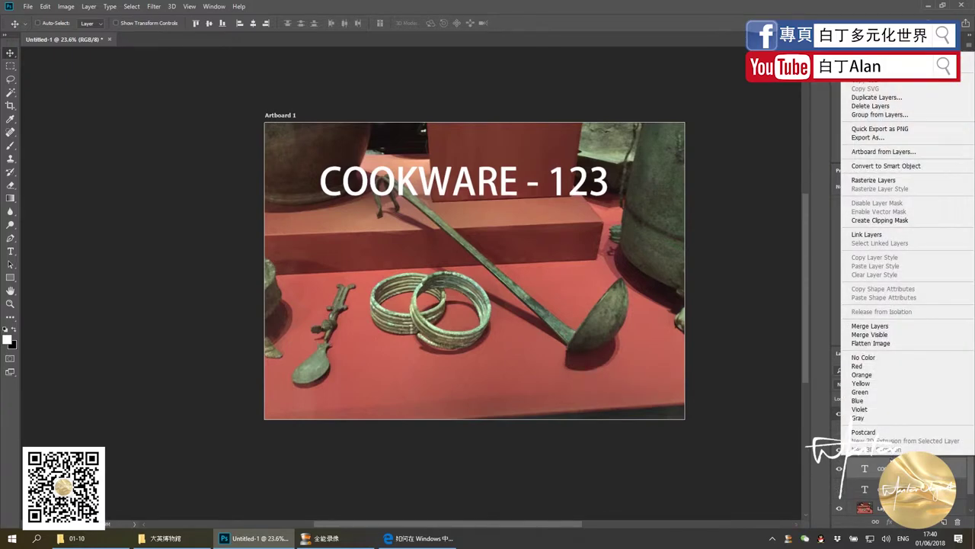
left_click(869, 326)
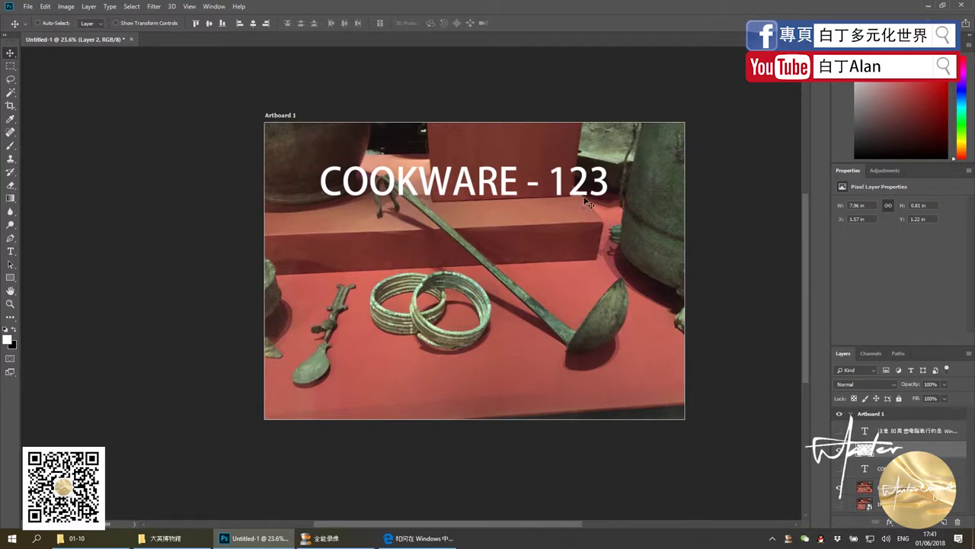
left_click_drag(589, 204, 588, 228)
key("t")
left_click(493, 188)
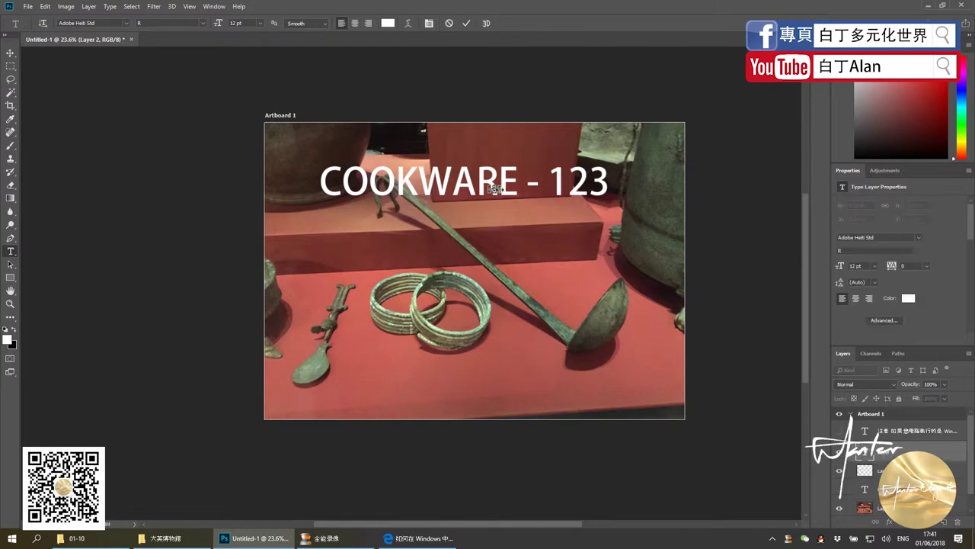
left_click(11, 52)
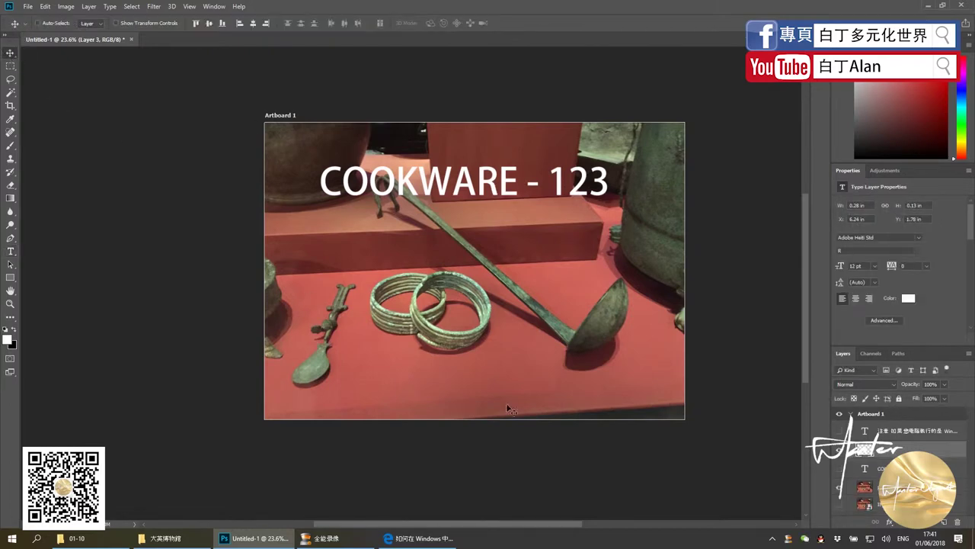
left_click(397, 262)
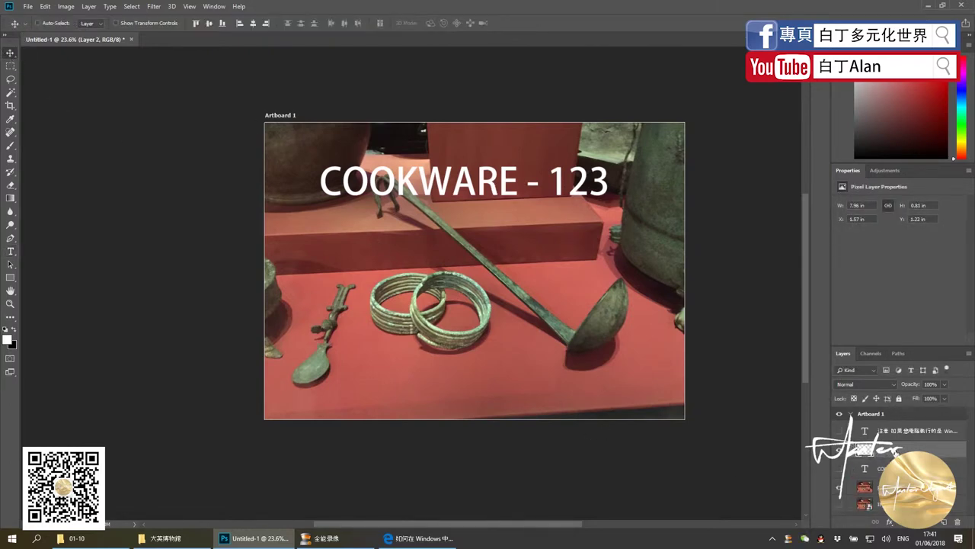
Add a Stroke layer effect to the heading with a light yellow colour
left_click(894, 523)
left_click(915, 447)
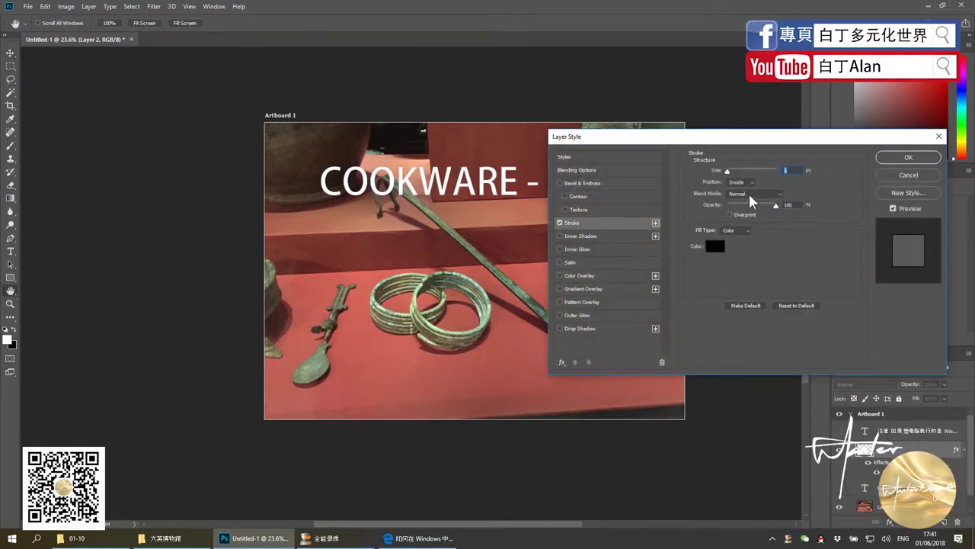
left_click(717, 245)
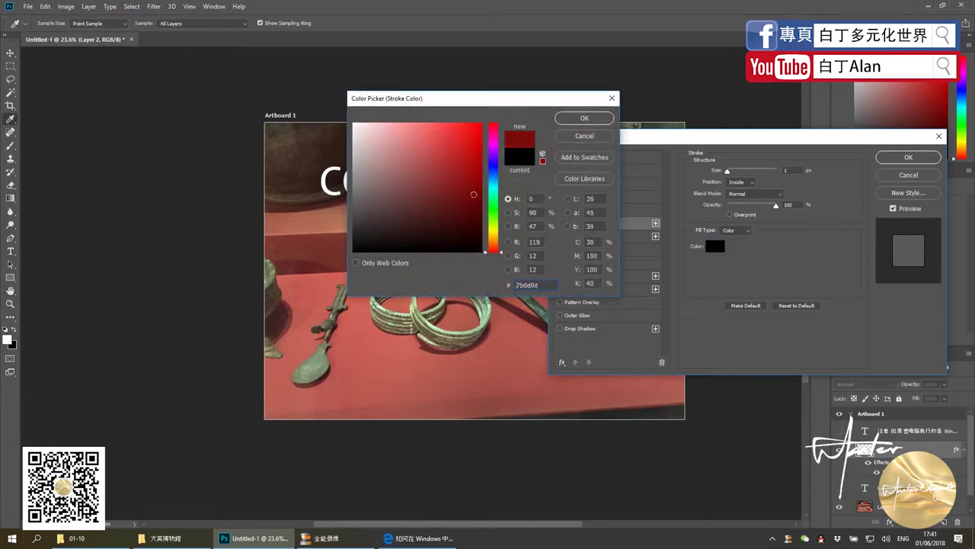
left_click_drag(494, 168, 492, 234)
left_click_drag(391, 124, 419, 112)
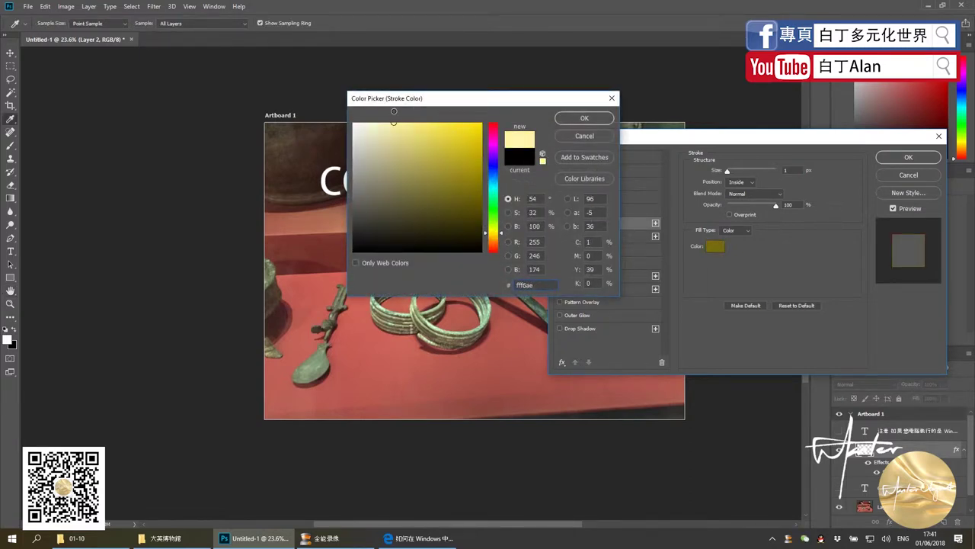
left_click(578, 118)
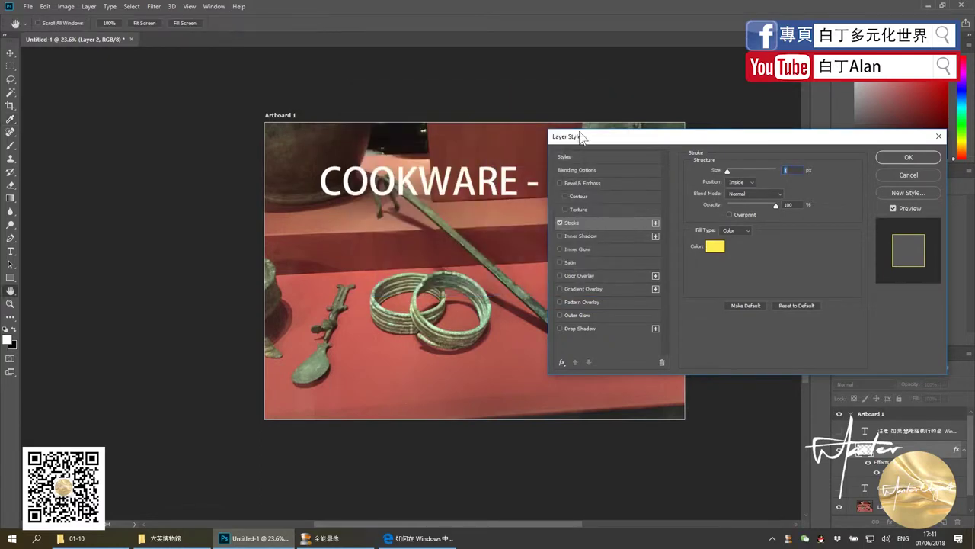
Increase the stroke size, keep its position Inside, and apply the effect
left_click_drag(727, 173, 732, 174)
left_click(743, 182)
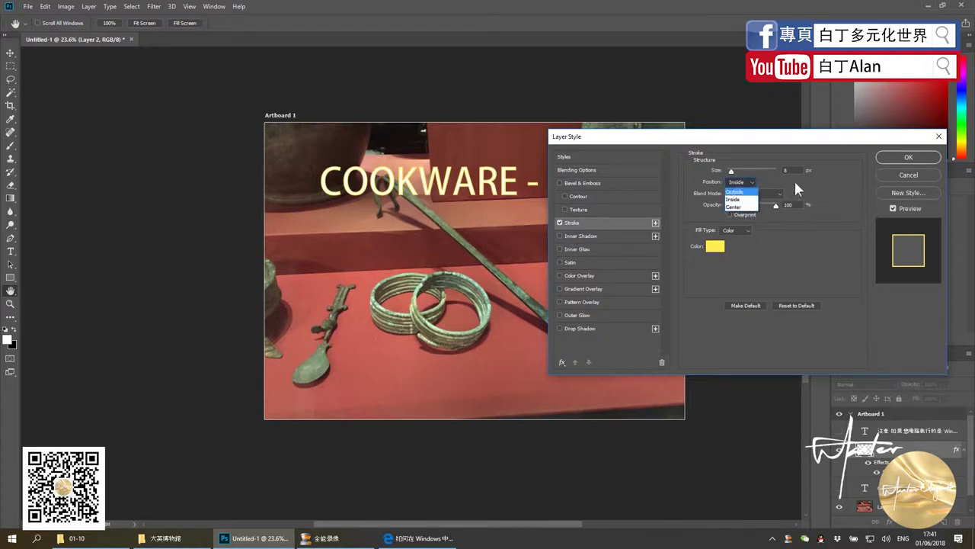
left_click(884, 160)
left_click(907, 157)
key("v")
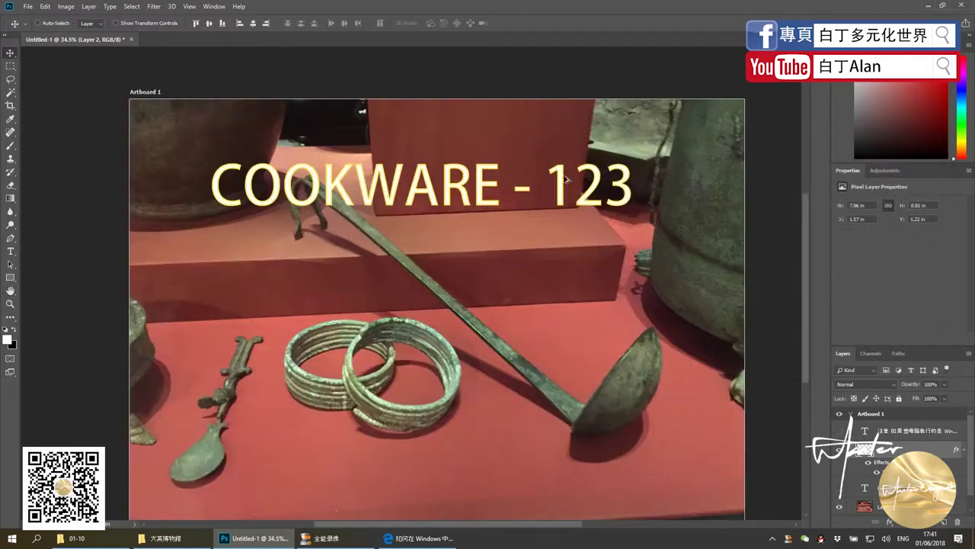
scroll(542, 176, "up", 6)
scroll(542, 176, "down", 1)
scroll(542, 176, "down", 1)
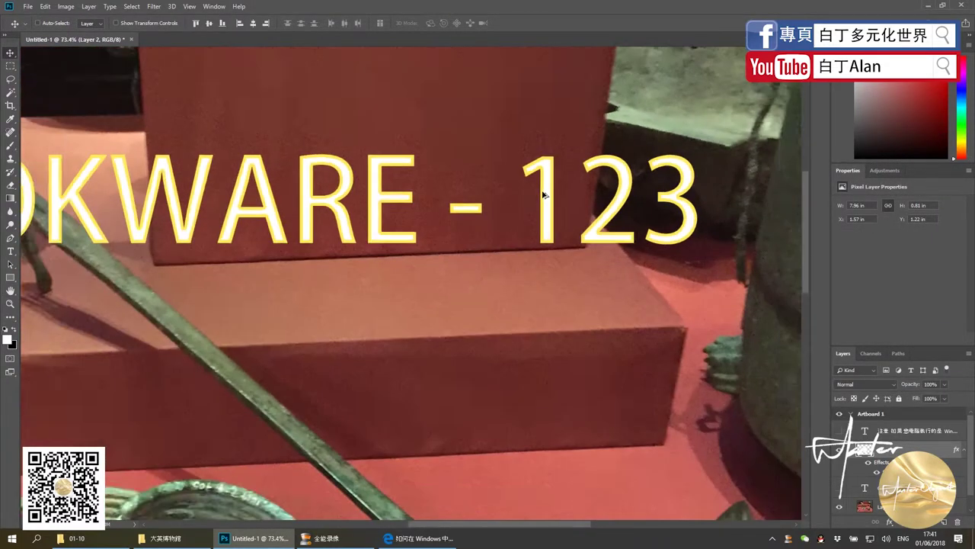
scroll(542, 176, "down", 2)
scroll(406, 219, "down", 1)
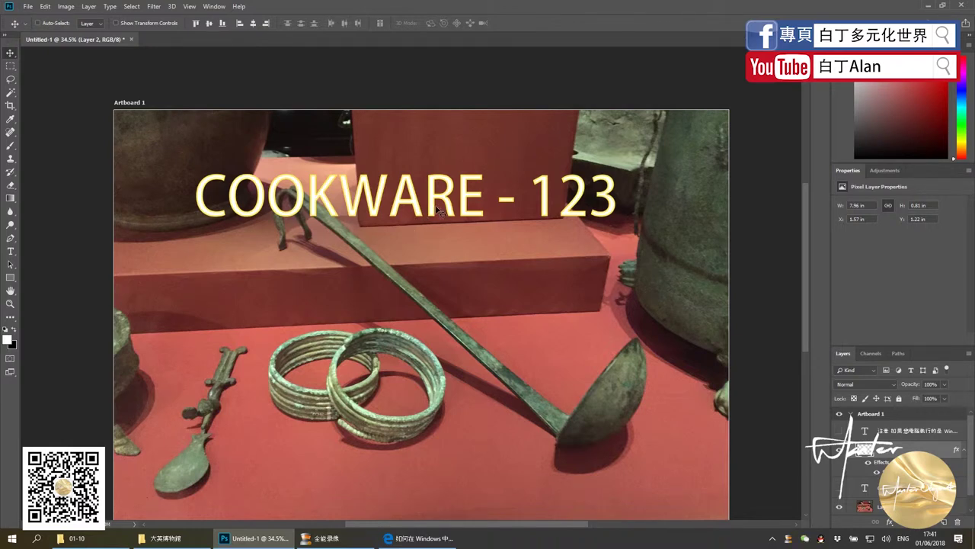
scroll(431, 210, "down", 1)
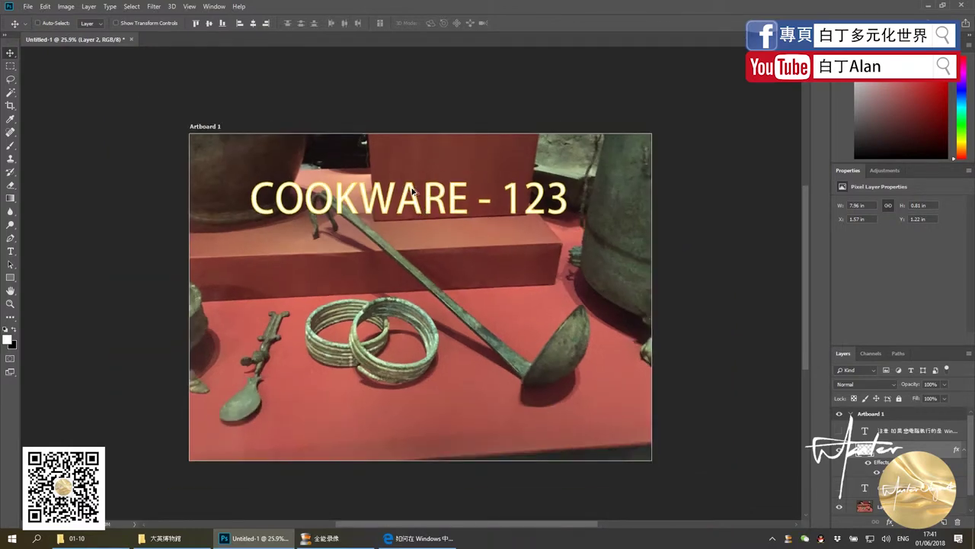
Move the outlined COOKWARE - 123 heading up toward the artboard's top edge
left_click_drag(411, 200, 412, 184)
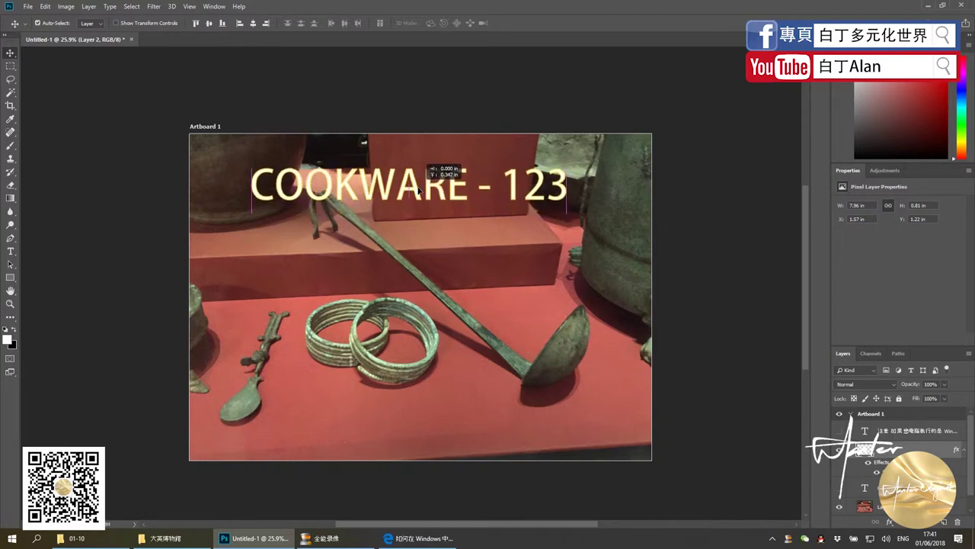
left_click(892, 523)
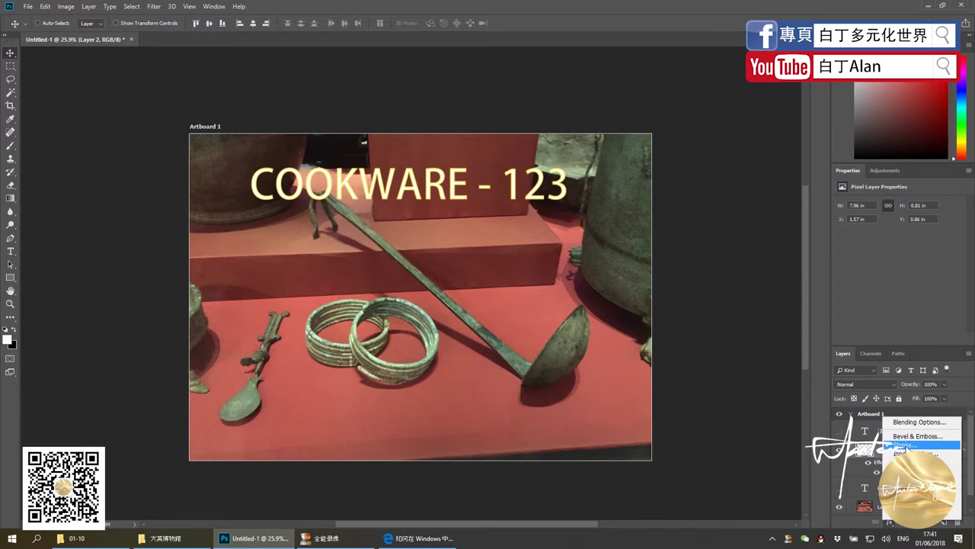
left_click(732, 368)
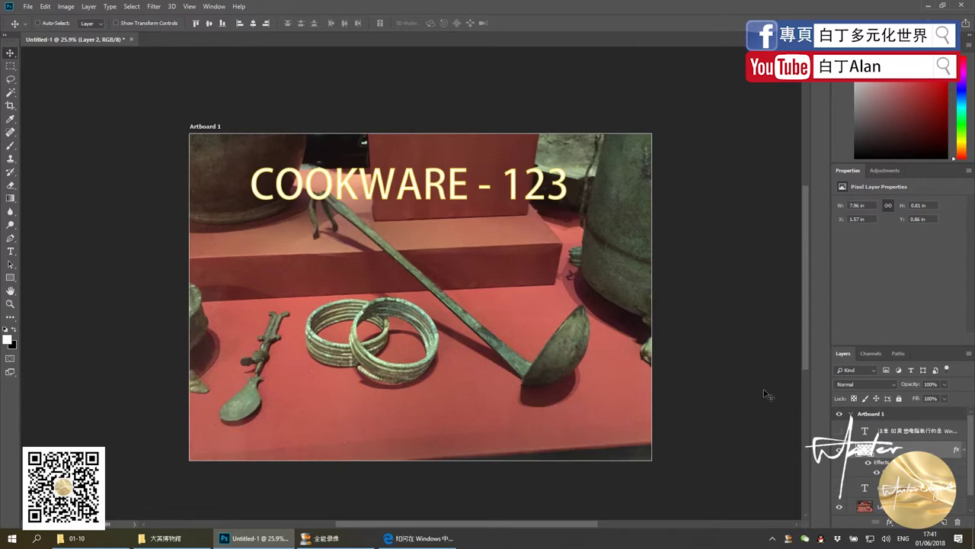
left_click(111, 538)
left_click(141, 324)
Try painting with the History Brush and dismiss its error message
left_click(8, 176)
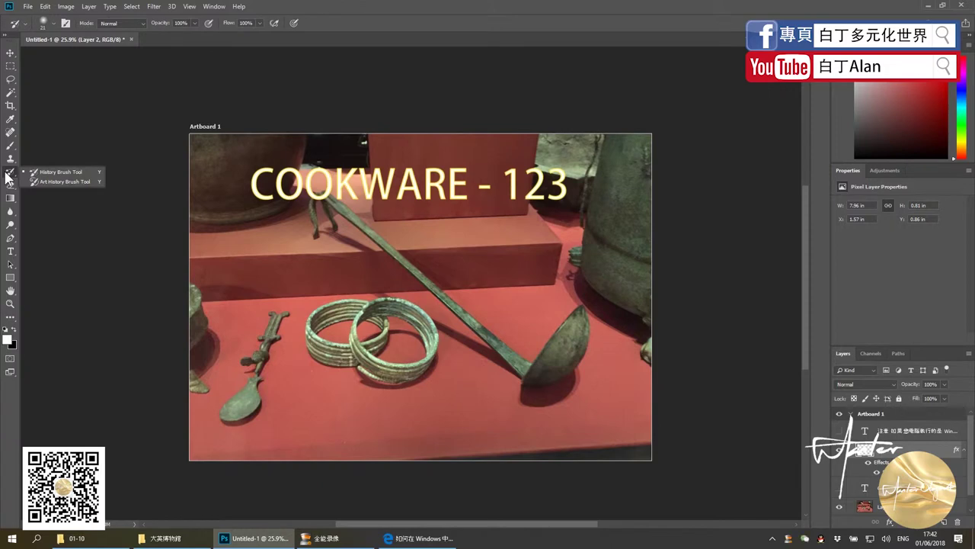
left_click(60, 172)
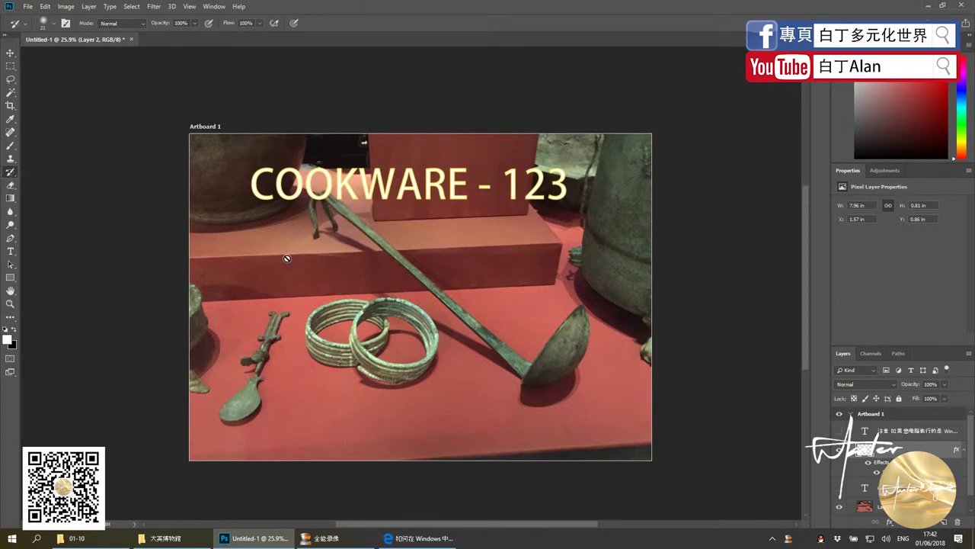
left_click(352, 279)
left_click(475, 211)
On a new layer, paint a white Brush loop over the bangles, redoing the first stroke
left_click(943, 521)
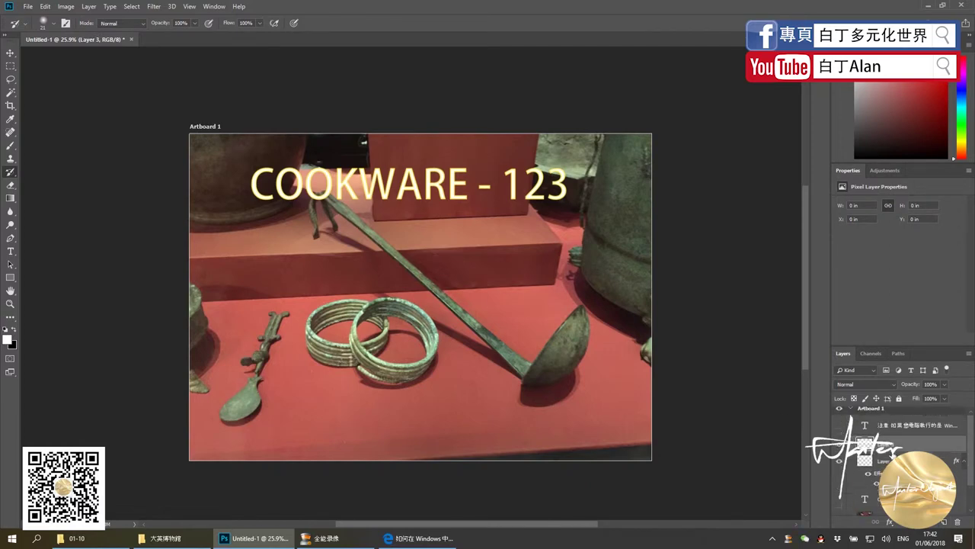
right_click(11, 147)
left_click(45, 142)
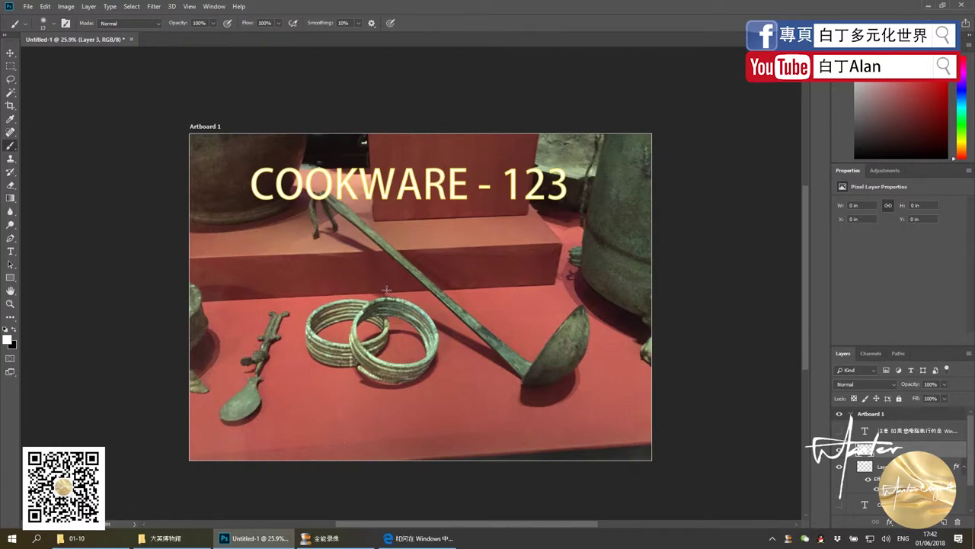
mouse_move(385, 265)
left_mouse_down()
mouse_move(500, 287)
mouse_move(414, 268)
left_mouse_up()
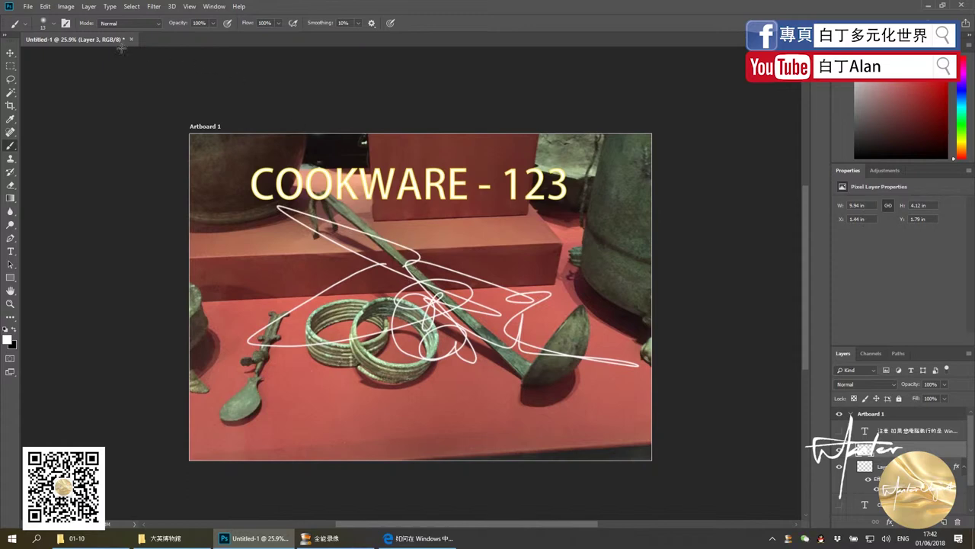
key("ctrl+z")
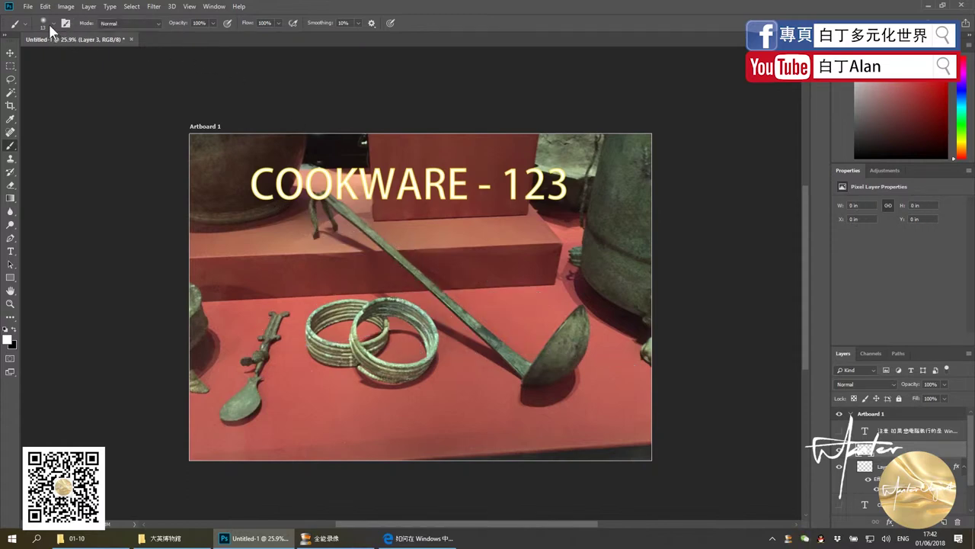
left_click_drag(362, 283, 443, 328)
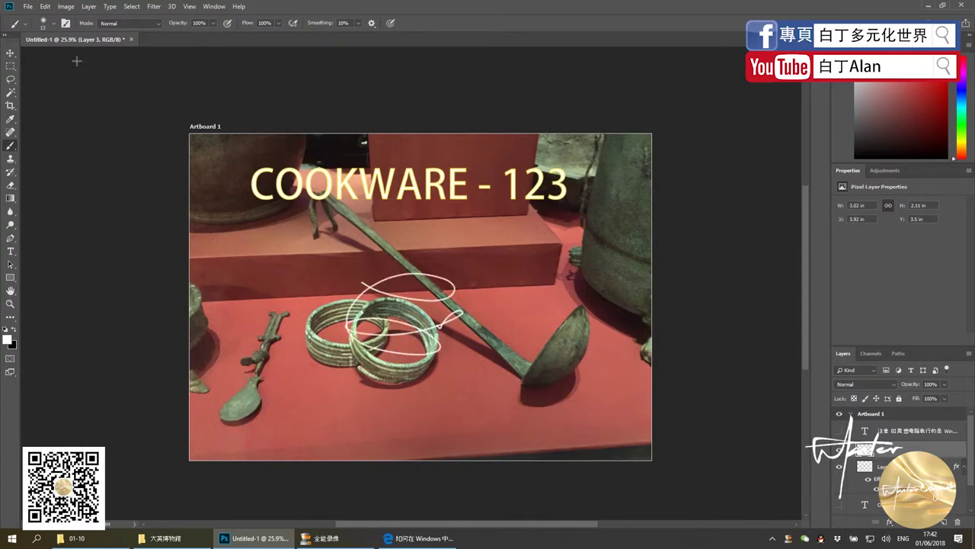
left_click(52, 24)
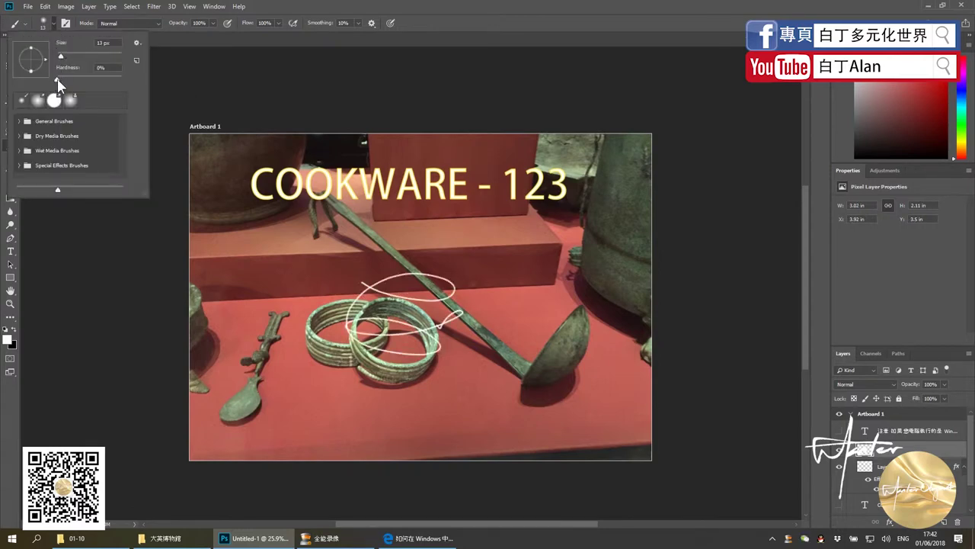
Make the brush fully hard and paint white loops over and above the bangles
left_click_drag(57, 80, 133, 84)
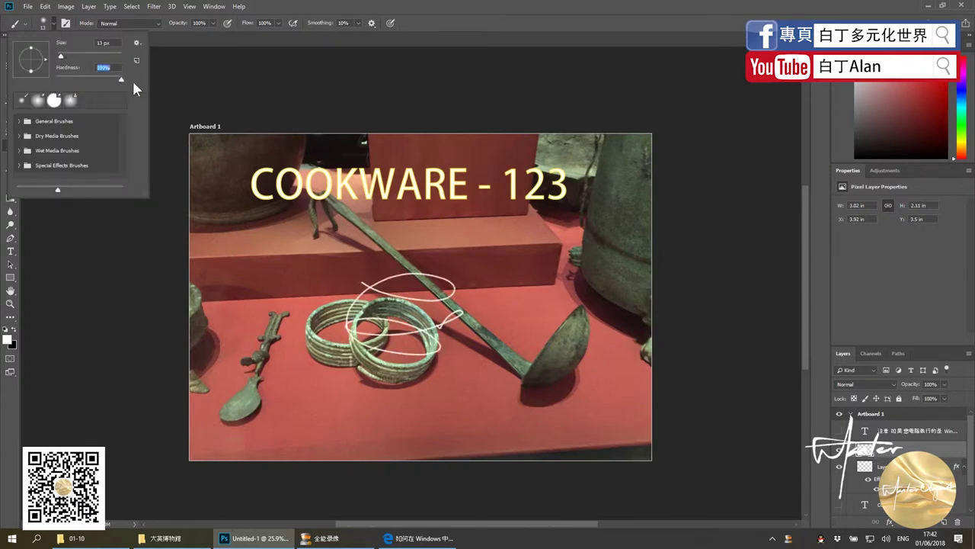
left_click(291, 263)
left_click_drag(297, 279, 322, 292)
scroll(321, 293, "up", 5)
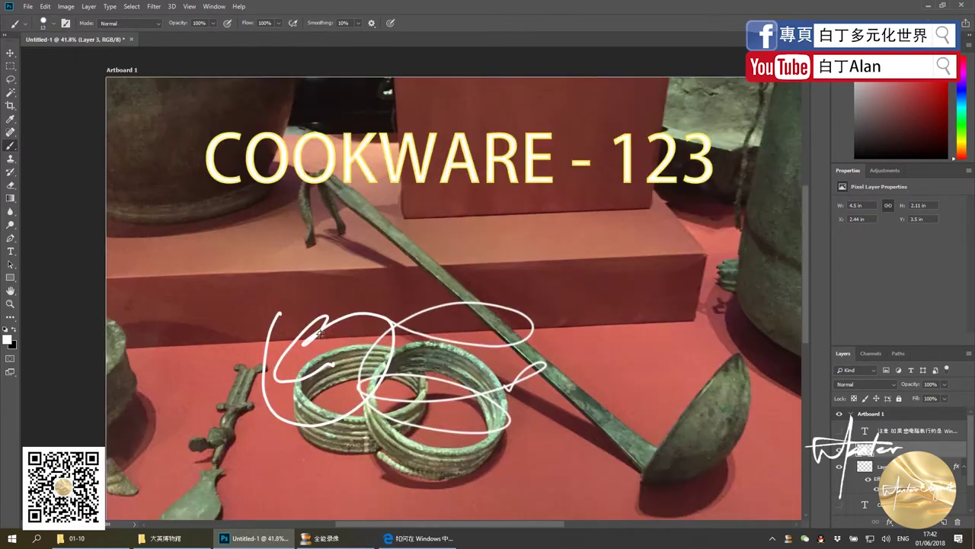
scroll(320, 333, "up", 3)
scroll(320, 332, "up", 3)
mouse_move(332, 258)
left_mouse_down()
mouse_move(365, 324)
mouse_move(404, 251)
left_mouse_up()
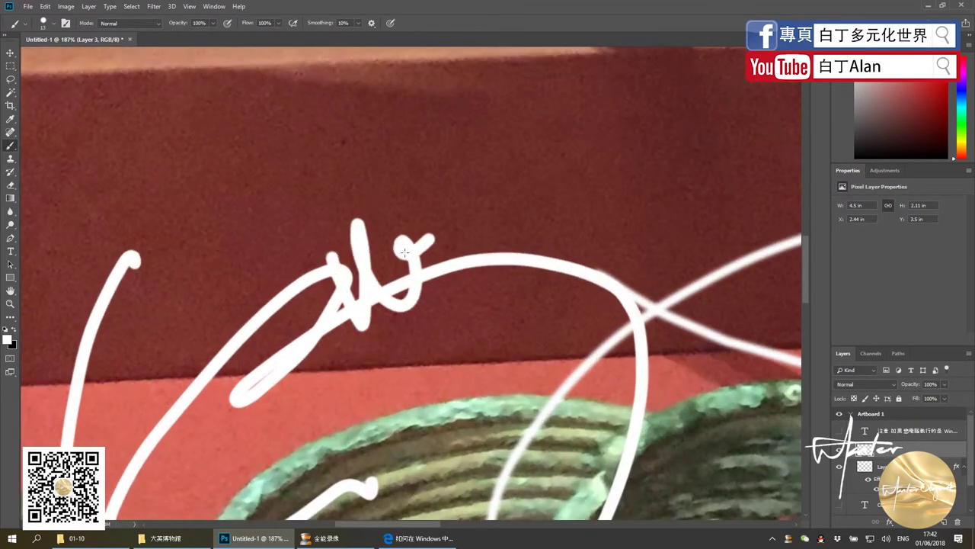
Paint a white loop on the platform, then a soft V-shaped white stroke
left_click(52, 24)
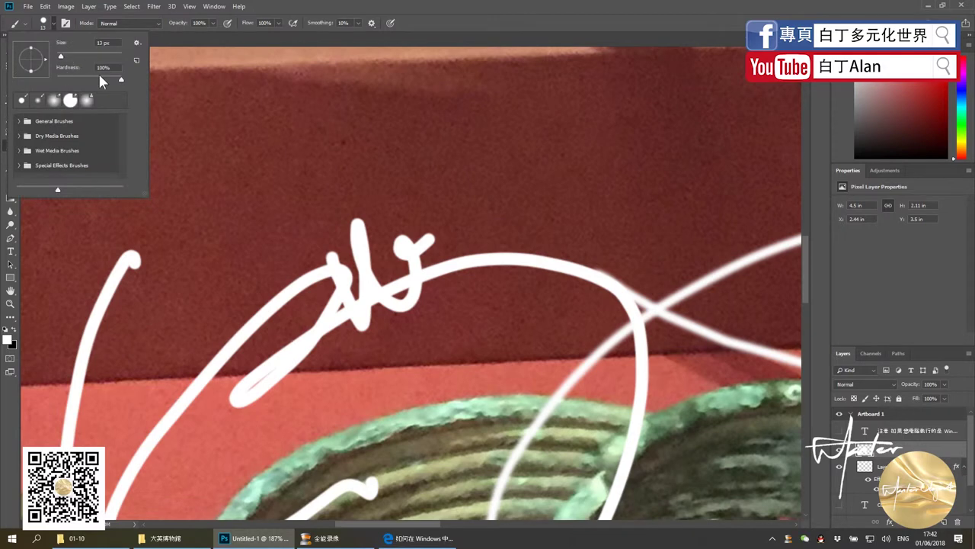
left_click(200, 148)
left_click_drag(244, 152, 216, 263)
left_click(52, 23)
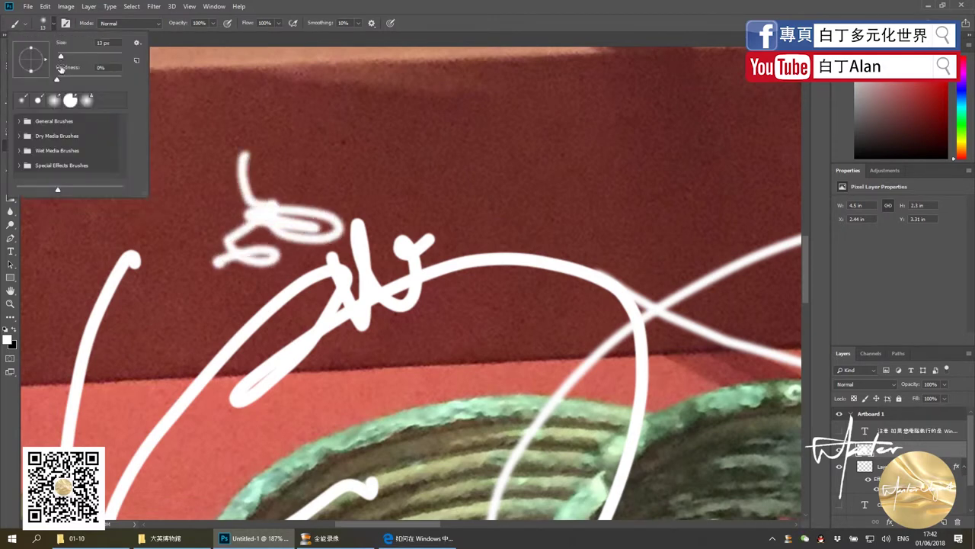
left_click_drag(42, 85, 42, 85)
mouse_move(342, 151)
left_mouse_down()
mouse_move(372, 202)
mouse_move(408, 177)
left_mouse_up()
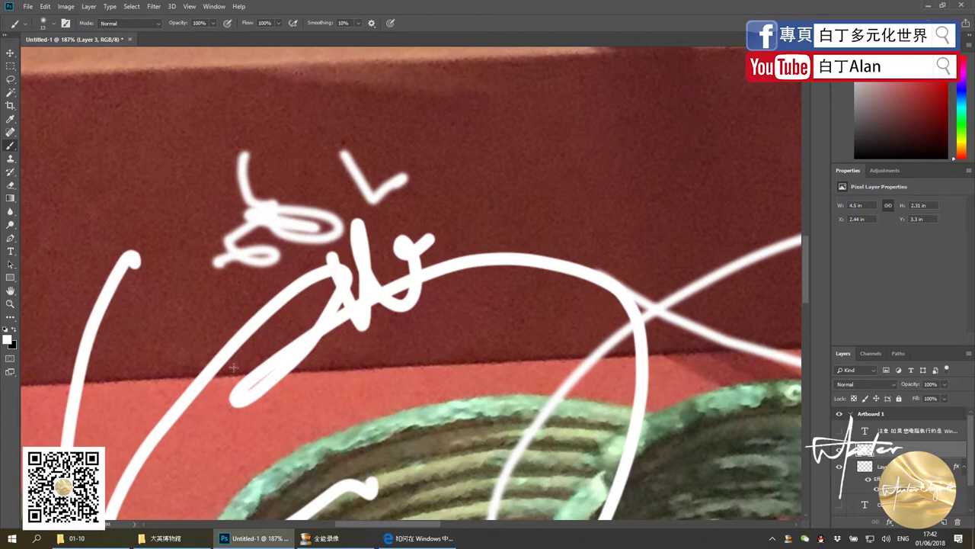
Paint soft white strokes across the red backdrop into a blob, then zoom out
left_click(47, 23)
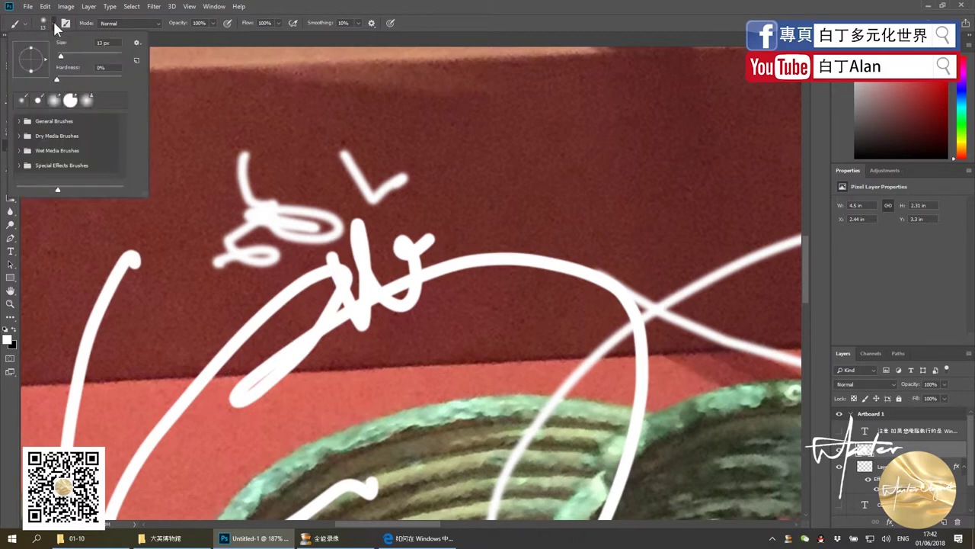
left_click_drag(63, 60, 73, 60)
left_click_drag(329, 135, 471, 190)
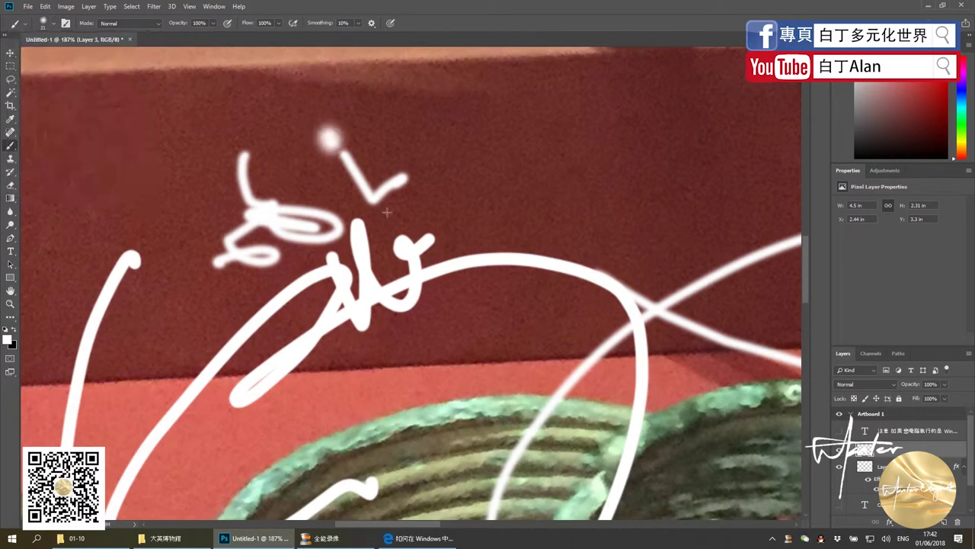
left_click_drag(517, 230, 529, 273)
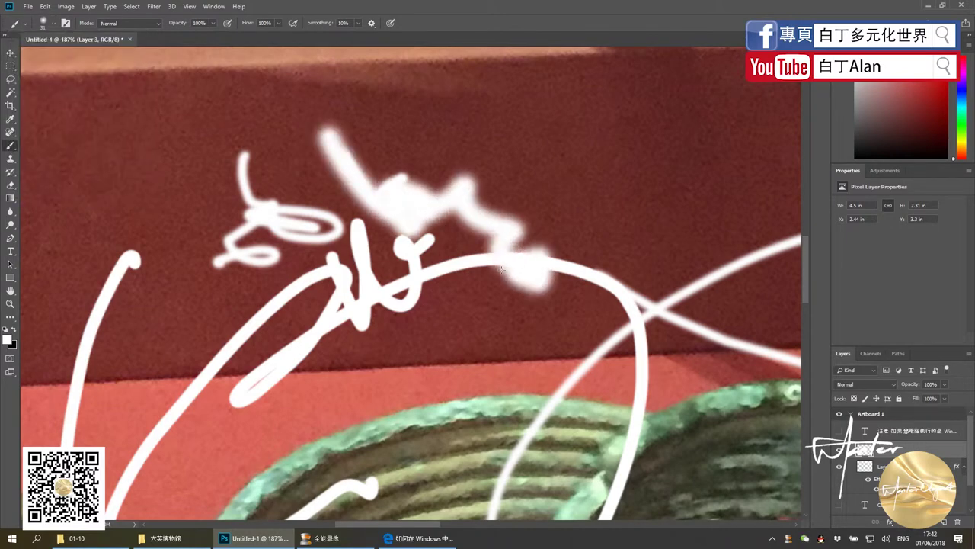
scroll(464, 228, "down", 3)
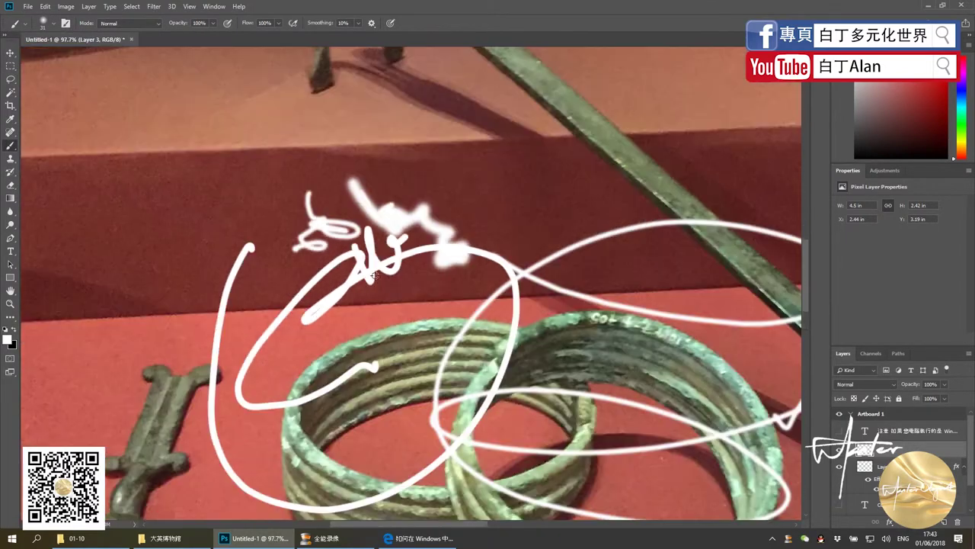
scroll(140, 41, "down", 2)
scroll(110, 143, "down", 3)
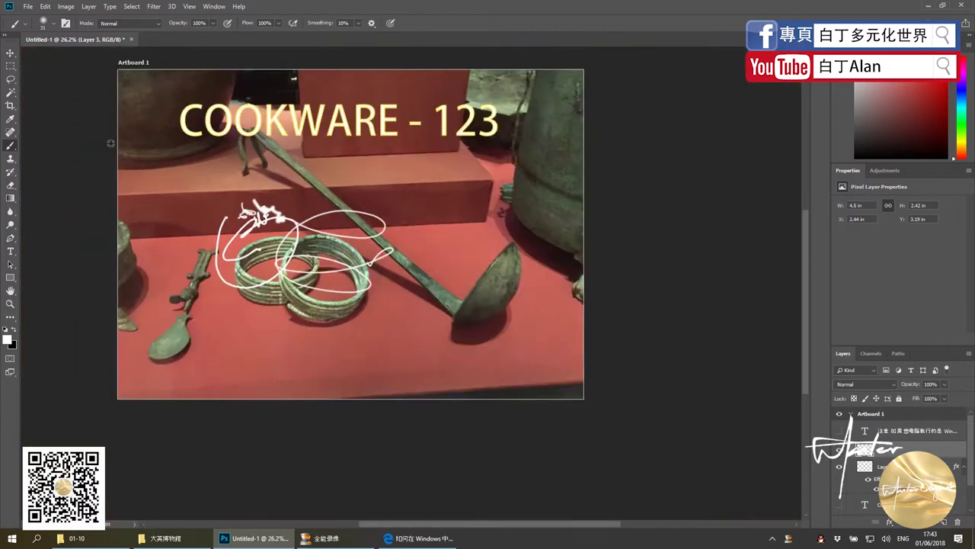
left_click(10, 53)
Delete the layer holding the white scribbles
key("Delete")
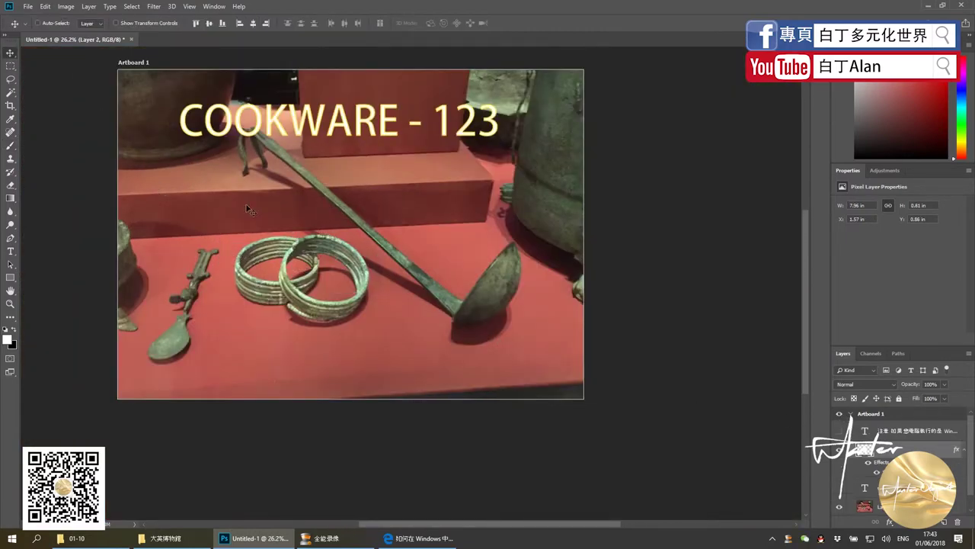
scroll(295, 219, "up", 1)
scroll(512, 327, "down", 1)
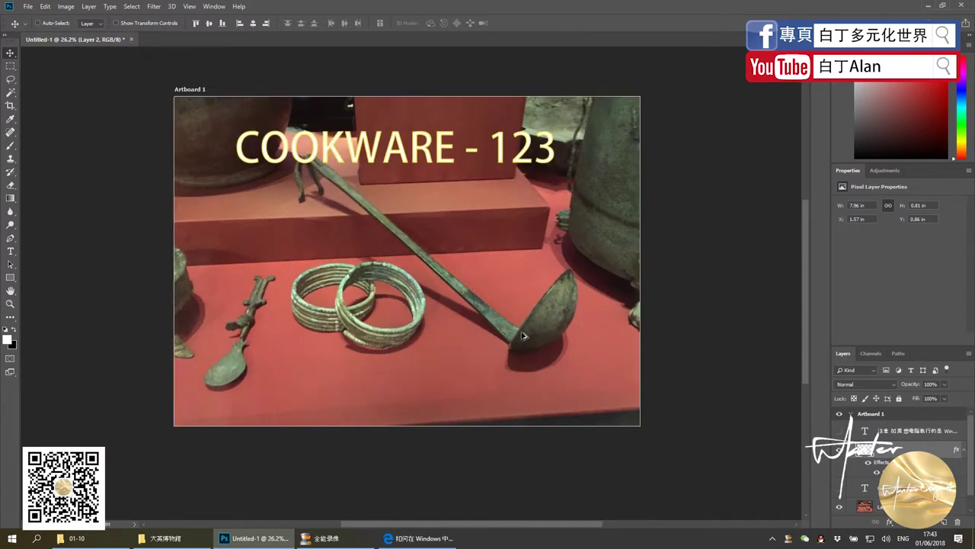
Sample the shelf's red as the painting colour and add a new empty layer
left_click(550, 380)
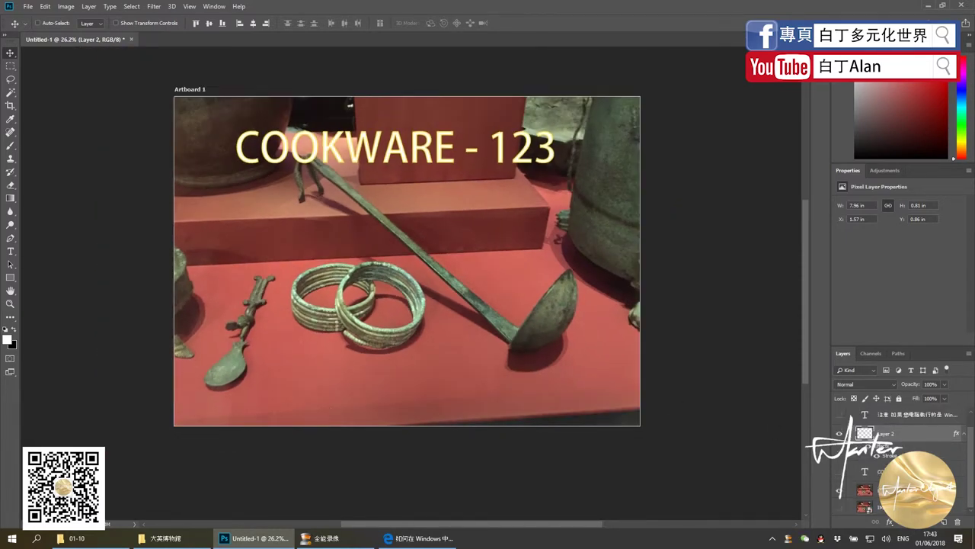
key("i")
left_click(581, 397)
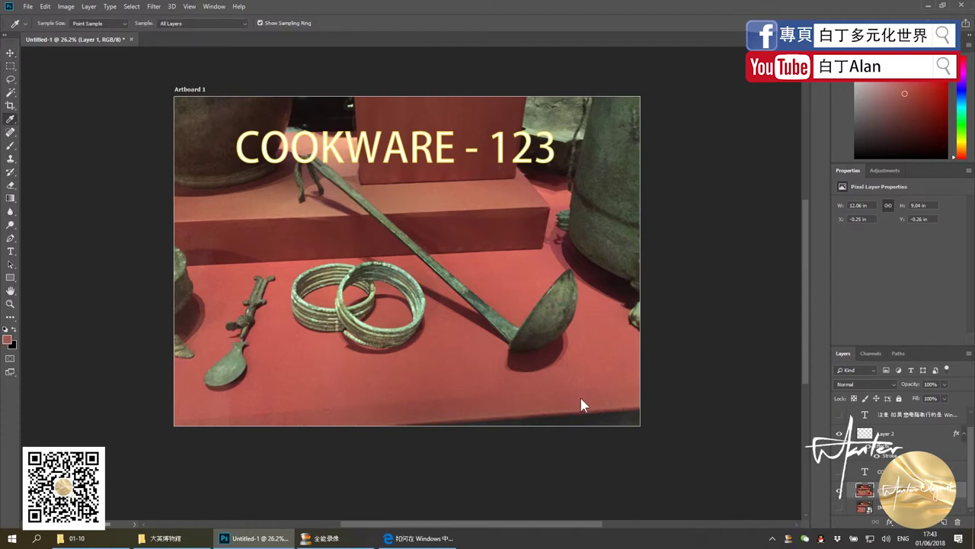
left_click(945, 523)
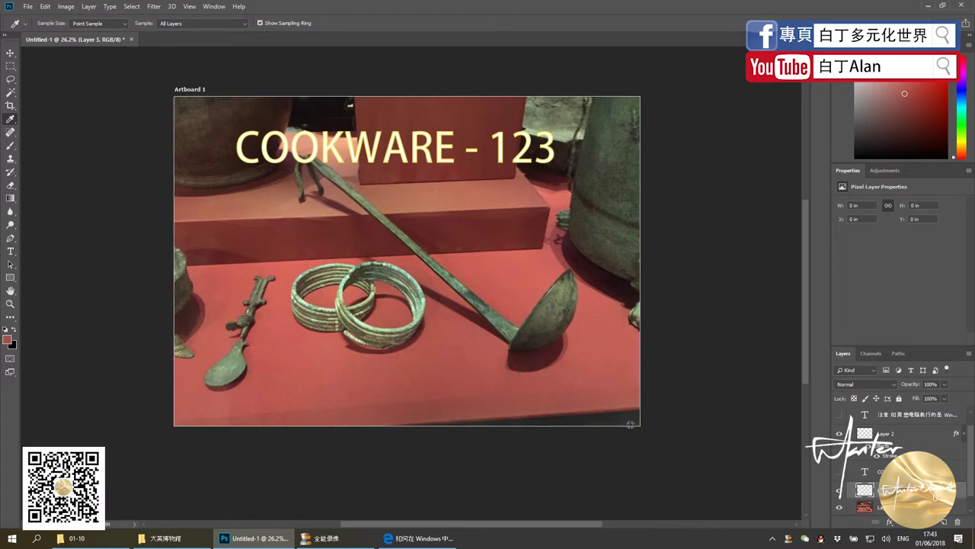
key("b")
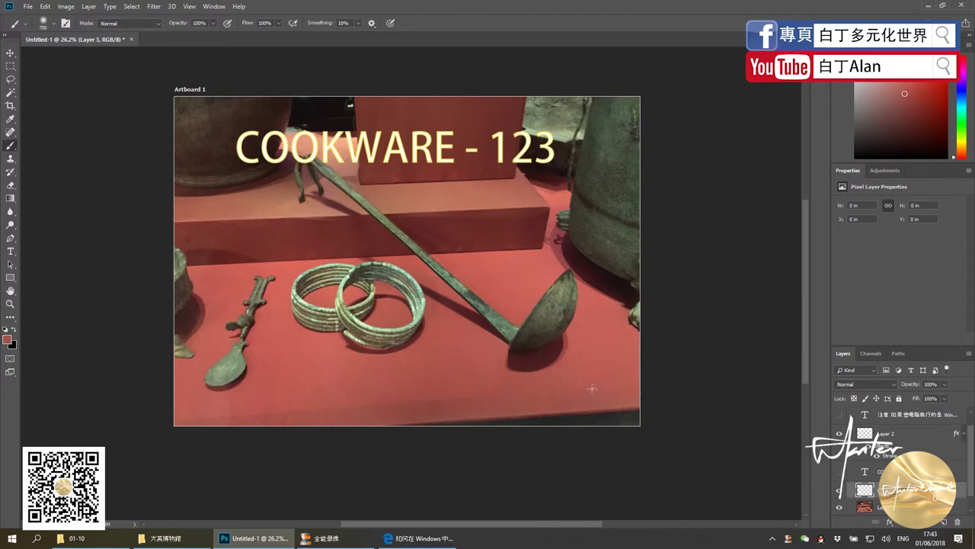
Resize the brush and paint shelf red over the dark shadow band along the bottom edge
key("bracketleft")
key("bracketleft")
key("bracketright")
left_click_drag(599, 424, 477, 439)
left_click_drag(387, 444, 199, 459)
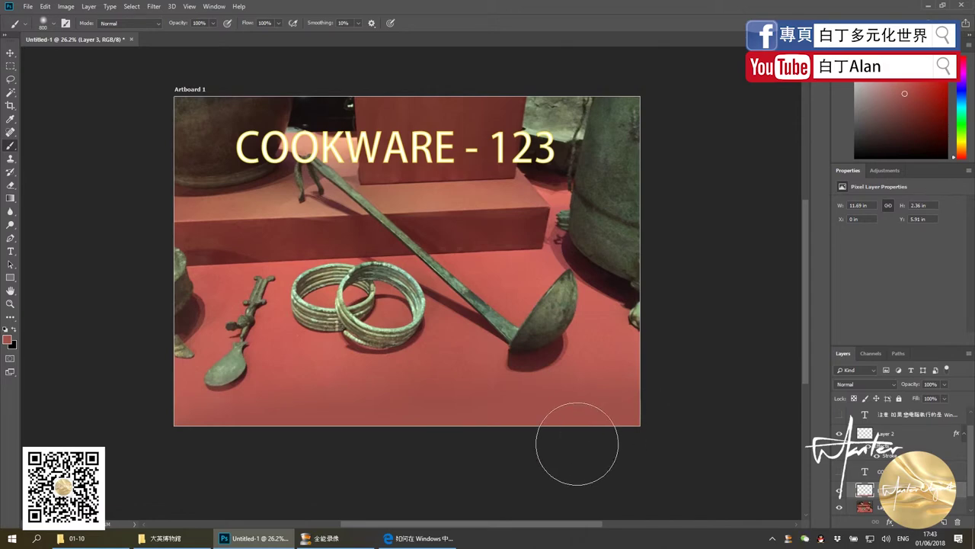
left_click(11, 53)
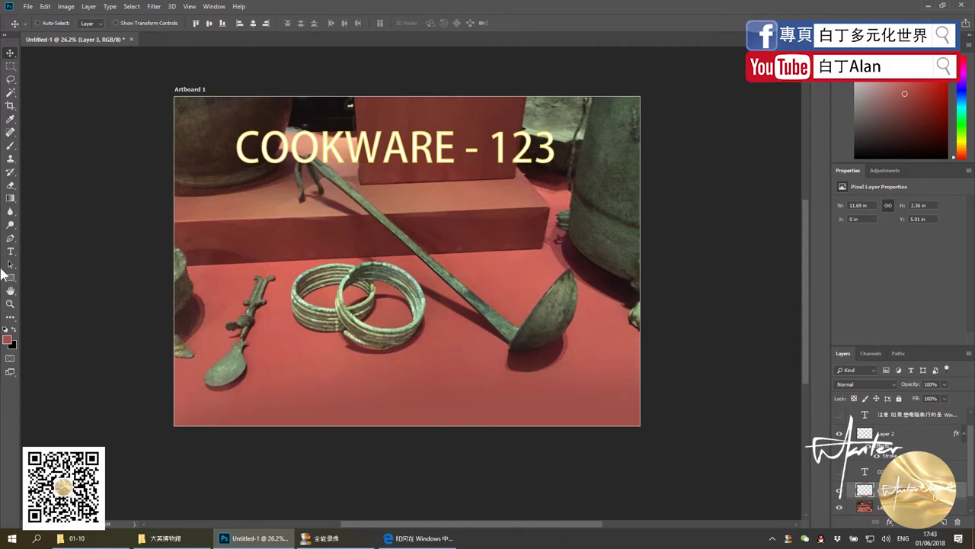
Choose the Burn tool with an enlarged brush and target the Layer 1 photo layer
left_click(11, 227)
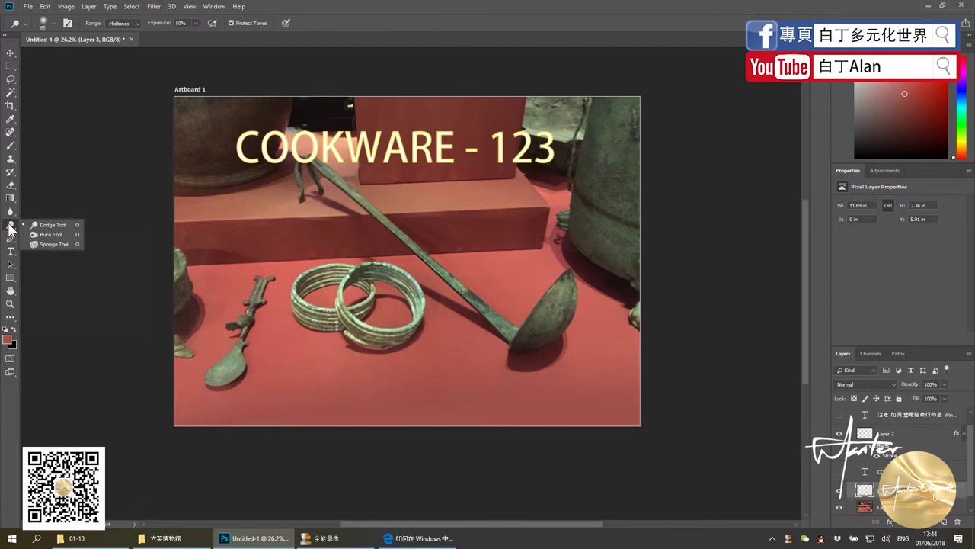
left_click(10, 227)
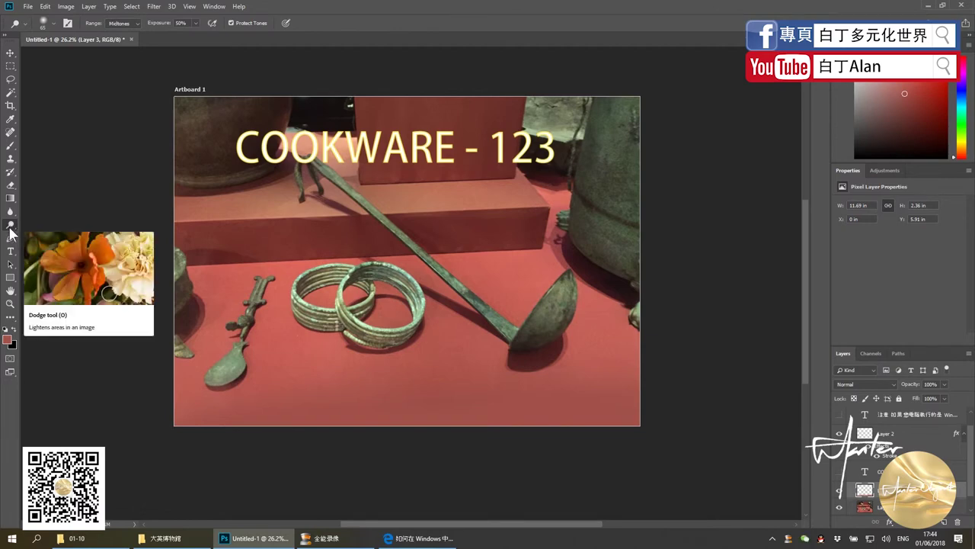
left_click(11, 227)
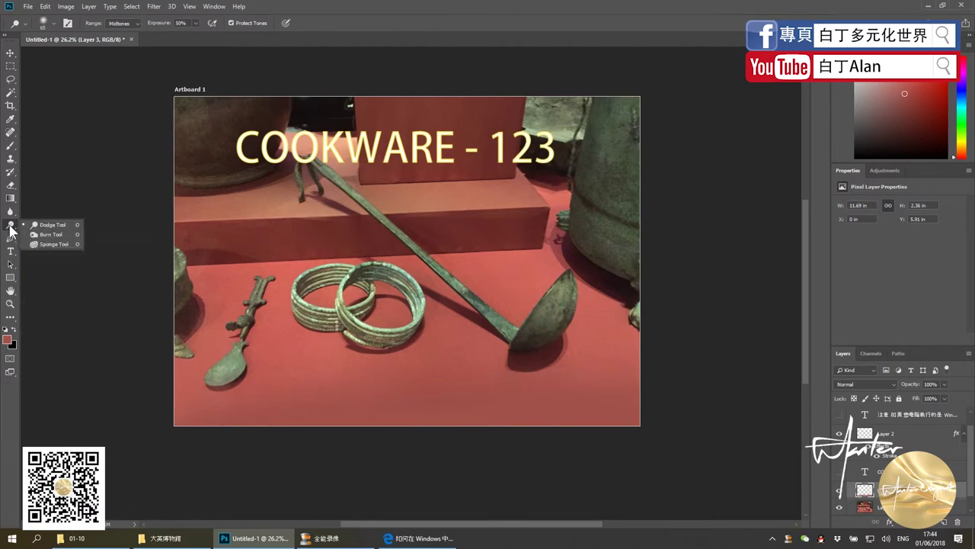
left_click(55, 234)
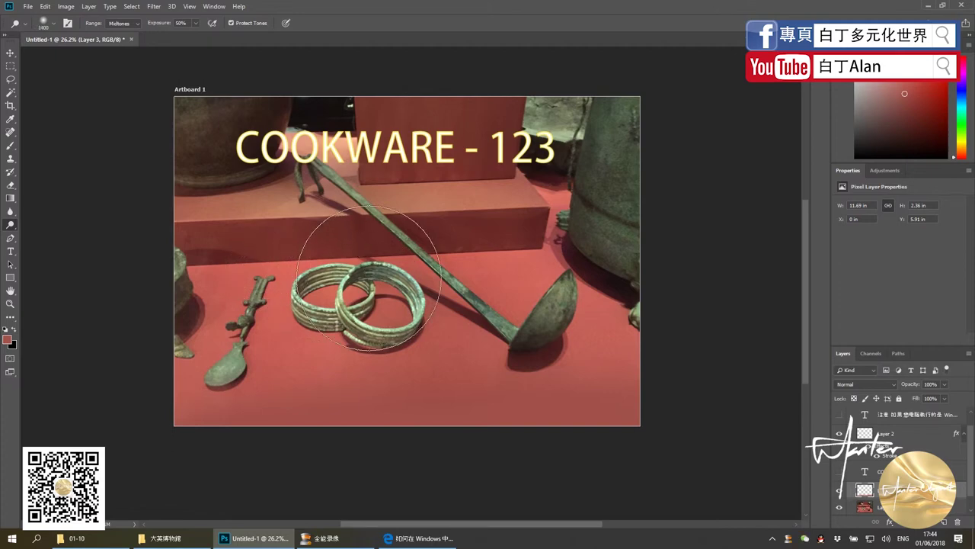
key("bracketright")
key("bracketright")
key("bracketright")
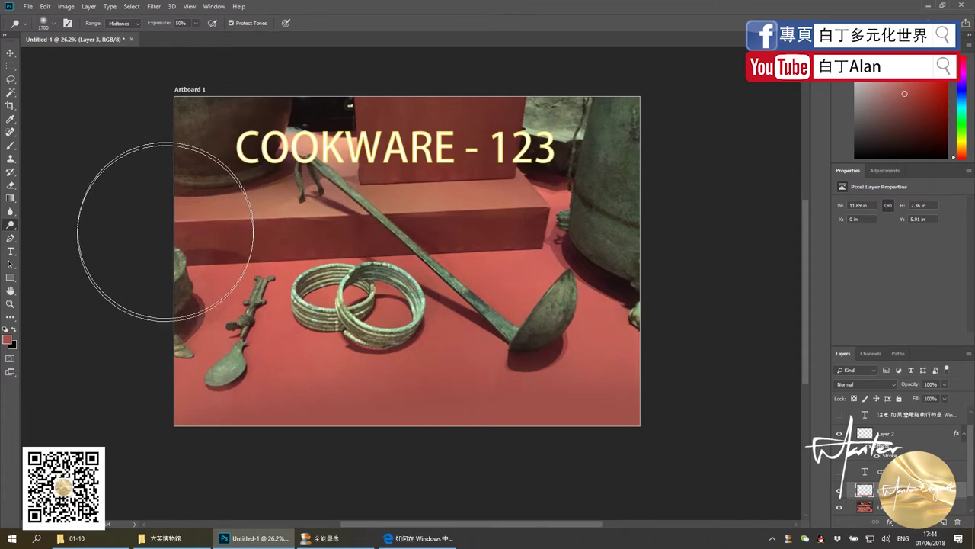
left_click(877, 491)
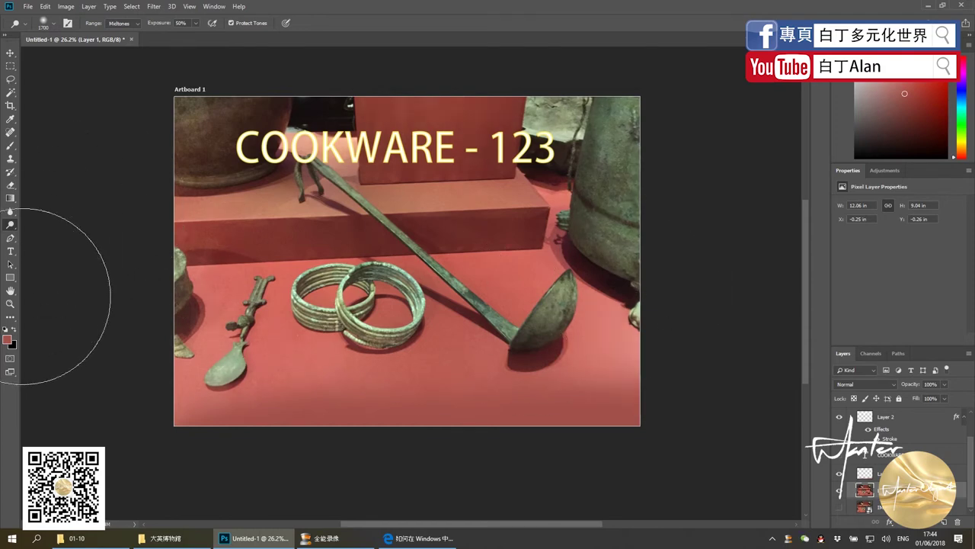
Set the toning tool to Burn with a larger brush, darken the shelf by the ladle, then undo
right_click(10, 221)
left_click(38, 223)
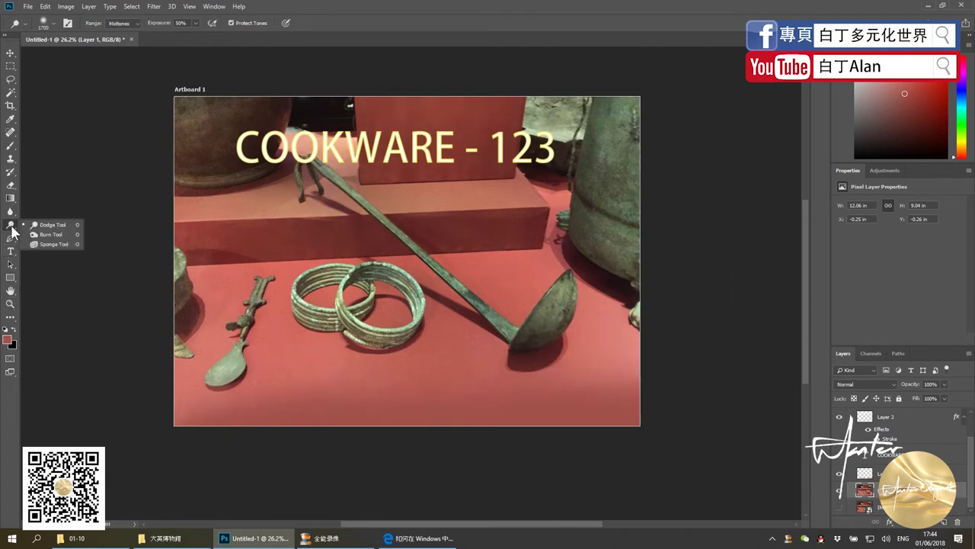
right_click(10, 225)
left_click(42, 233)
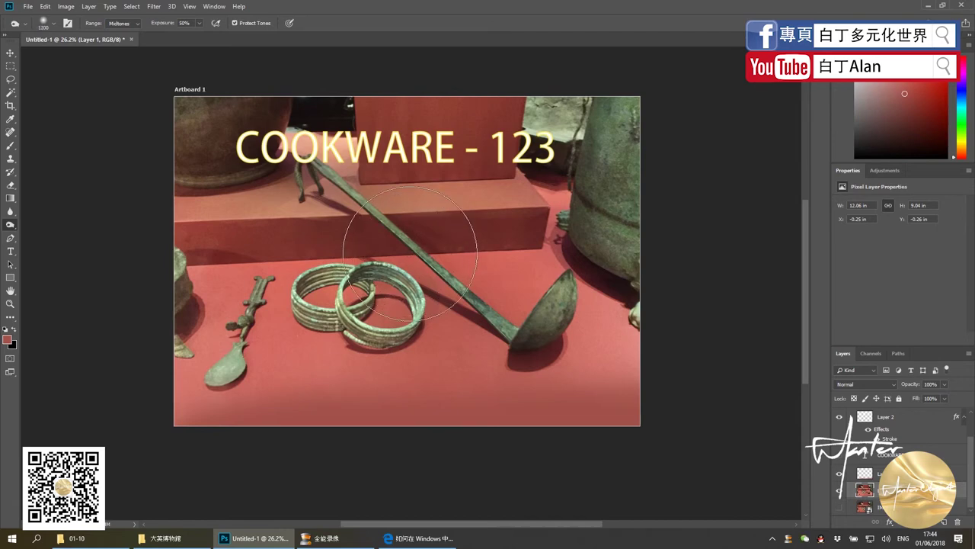
key("bracketright")
key("bracketright")
key("bracketright")
key("bracketright")
key("bracketright")
key("bracketright")
key("bracketright")
key("bracketright")
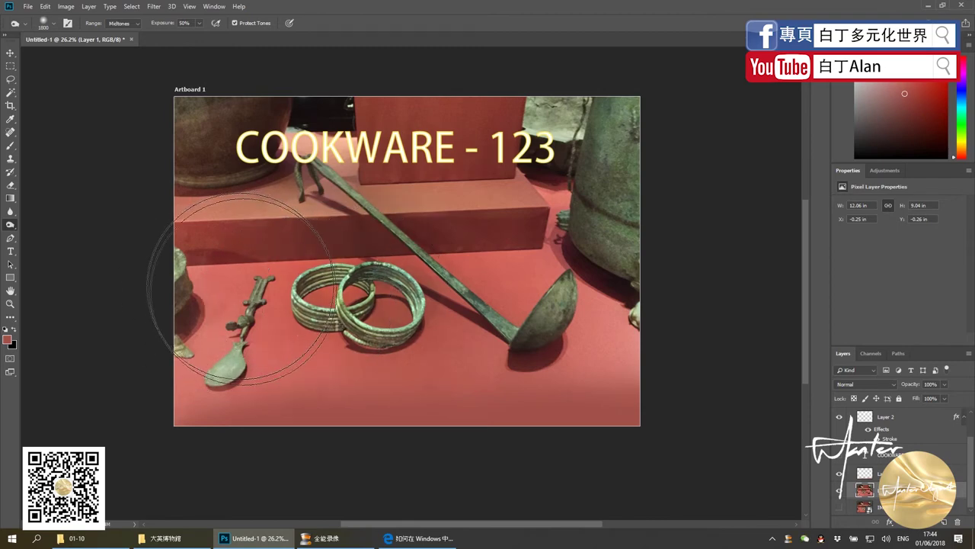
mouse_move(460, 287)
left_mouse_down()
mouse_move(496, 316)
mouse_move(398, 327)
mouse_move(502, 269)
mouse_move(348, 217)
mouse_move(500, 348)
mouse_move(445, 244)
mouse_move(330, 182)
left_mouse_up()
key("ctrl+z")
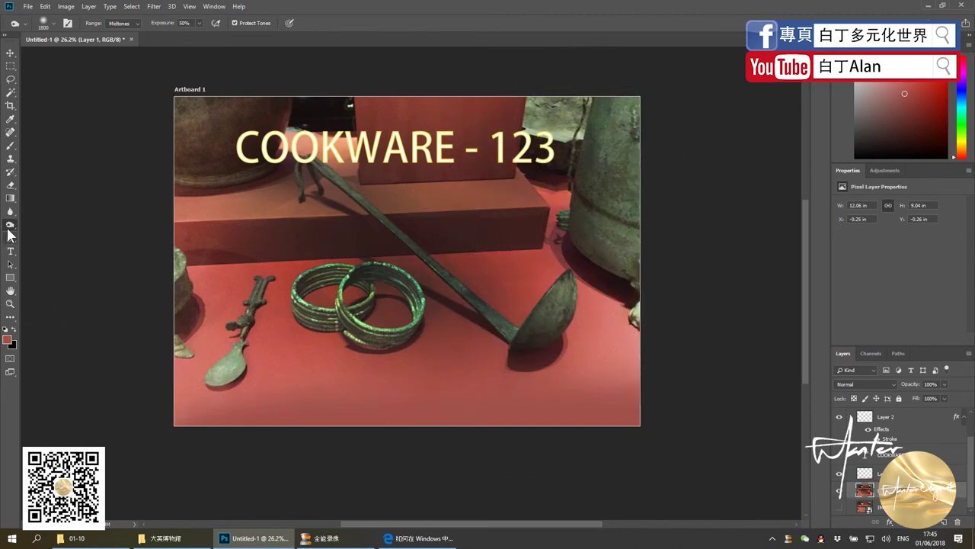
Switch to a different toning tool from the flyout, then select the Move tool
right_click(10, 225)
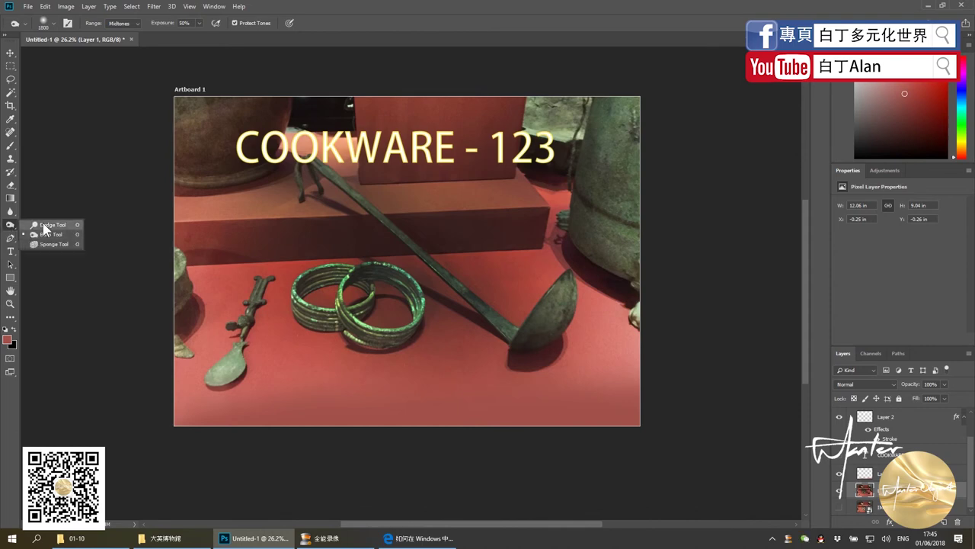
left_click(46, 233)
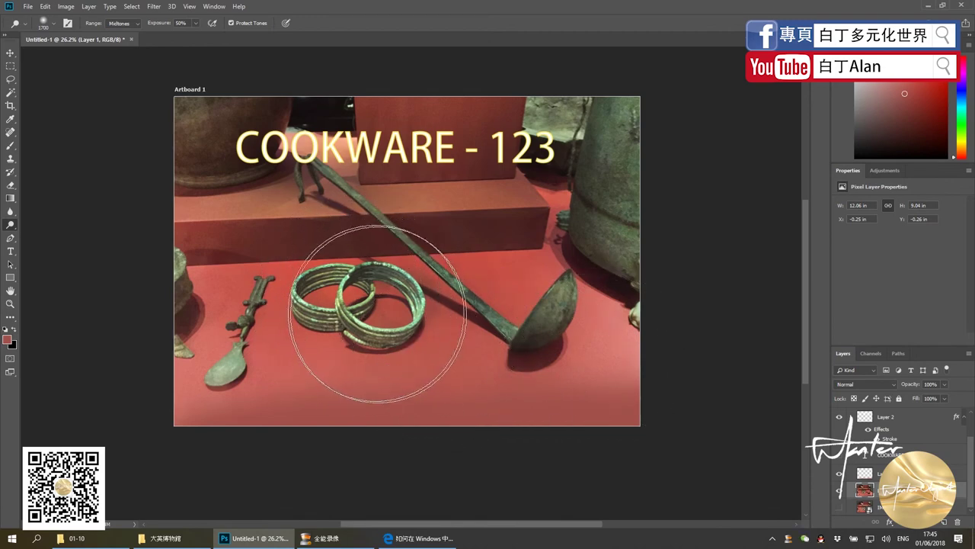
left_click(9, 55)
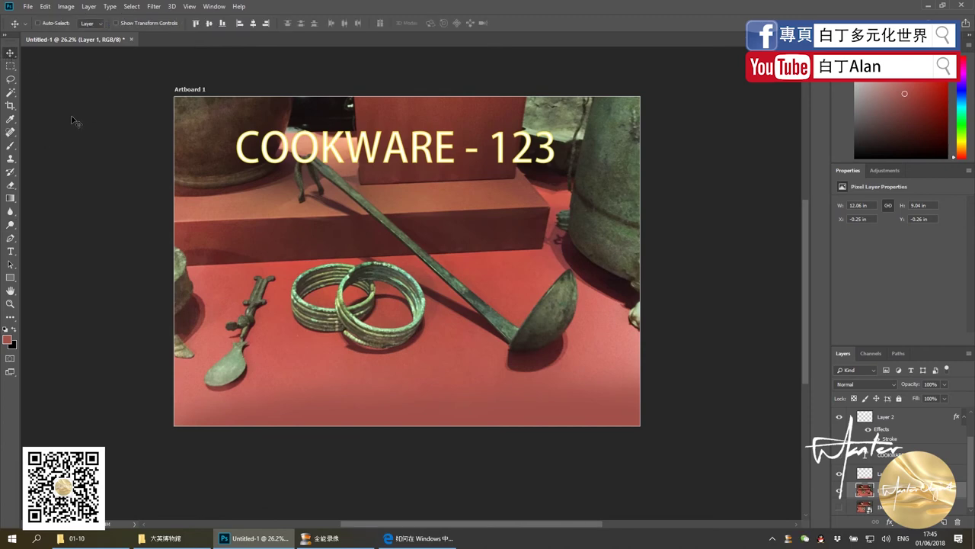